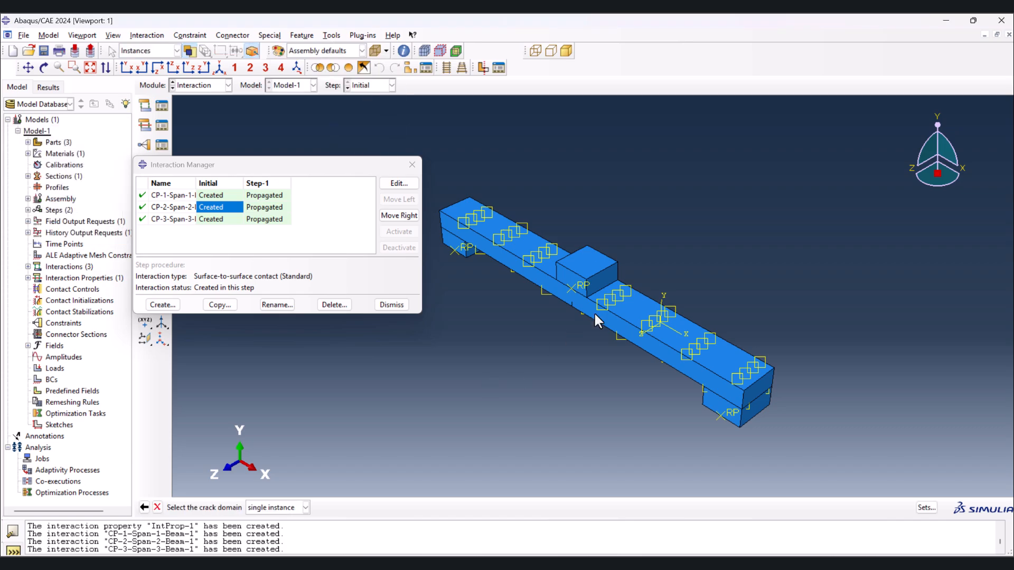
# - Create an XFEM crack growth interaction in the Initial step, picking a single instance as the crack domain, and close the Interaction Manager
pyautogui.click(364, 341)
pyautogui.scroll(-5, 586, 286)
pyautogui.click(618, 283)
pyautogui.click(258, 509)
pyautogui.click(297, 411)
pyautogui.scroll(2, 705, 277)
pyautogui.click(163, 305)
pyautogui.click(43, 340)
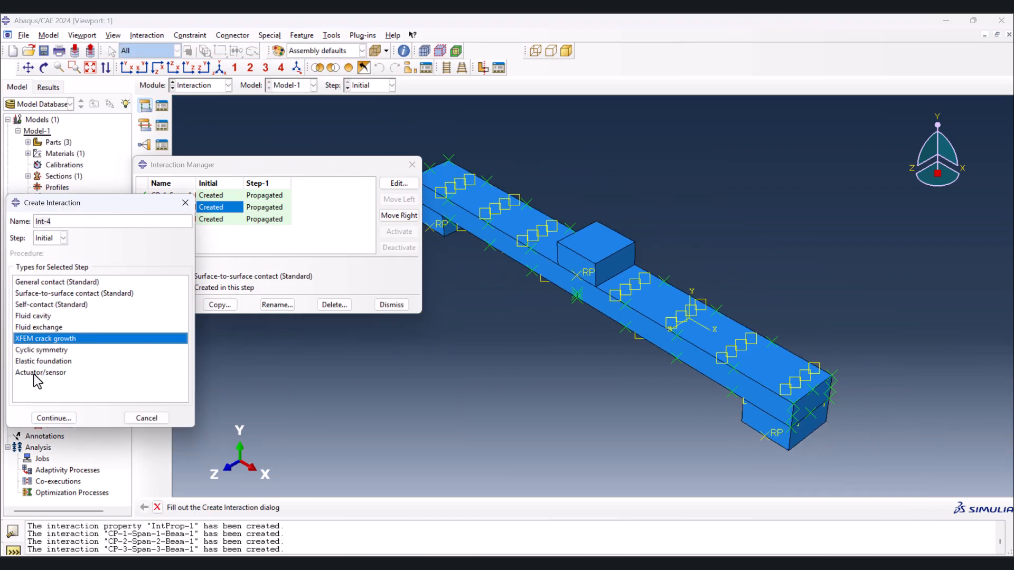
pyautogui.click(59, 417)
pyautogui.click(44, 185)
pyautogui.click(412, 165)
# - Switch to the Load module
pyautogui.click(201, 85)
pyautogui.click(205, 147)
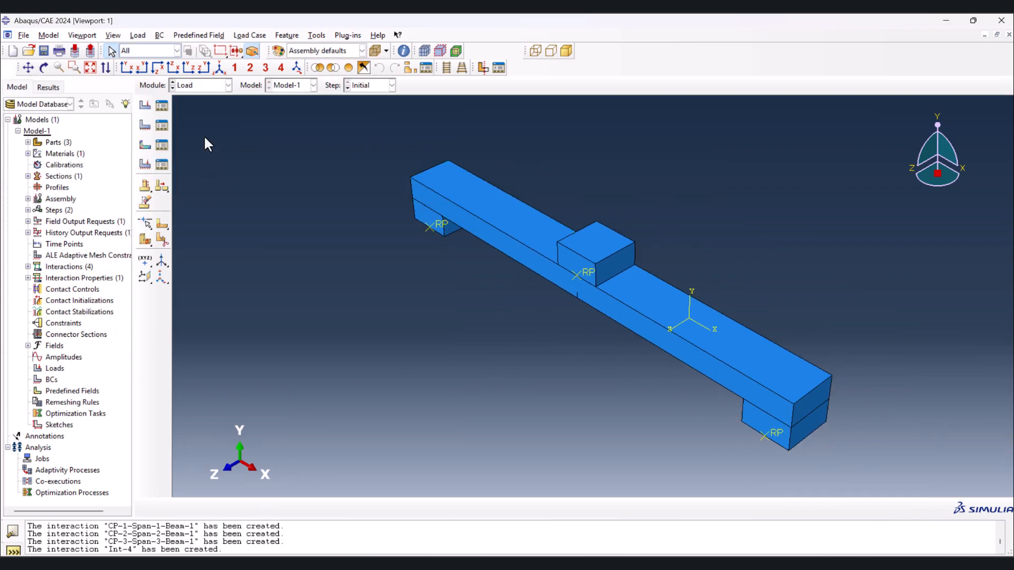
pyautogui.click(161, 233)
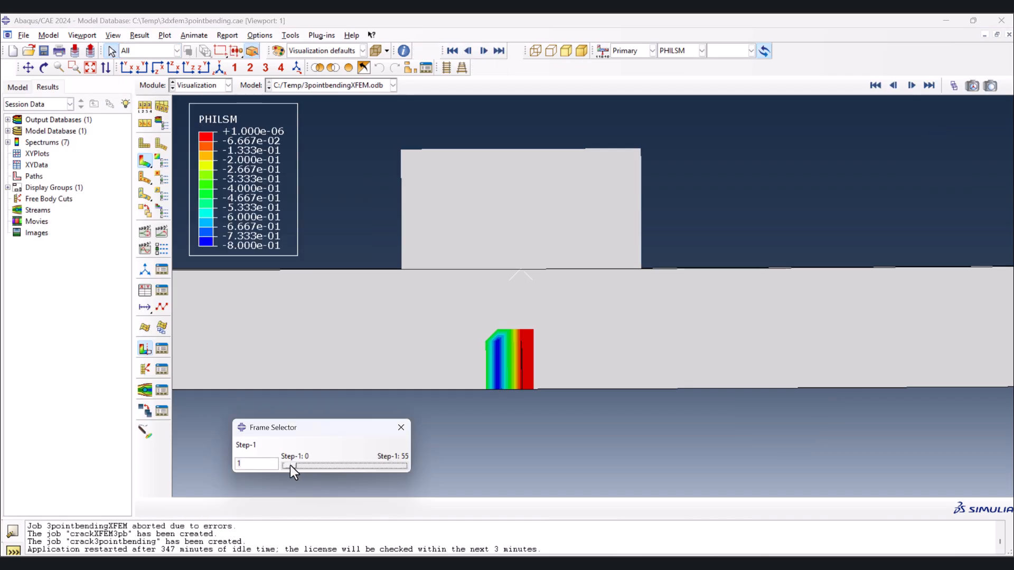
# - Advance the PHILSM crack results to frame 55 of Step-1 with the frame selector
pyautogui.moveTo(290, 465); pyautogui.dragTo(426, 469)
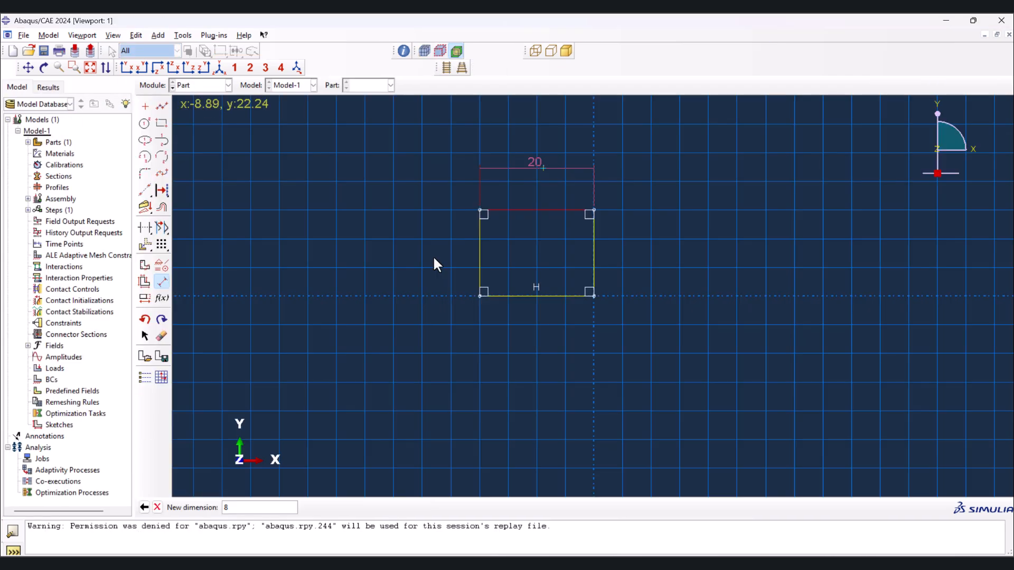
pyautogui.press('Return')
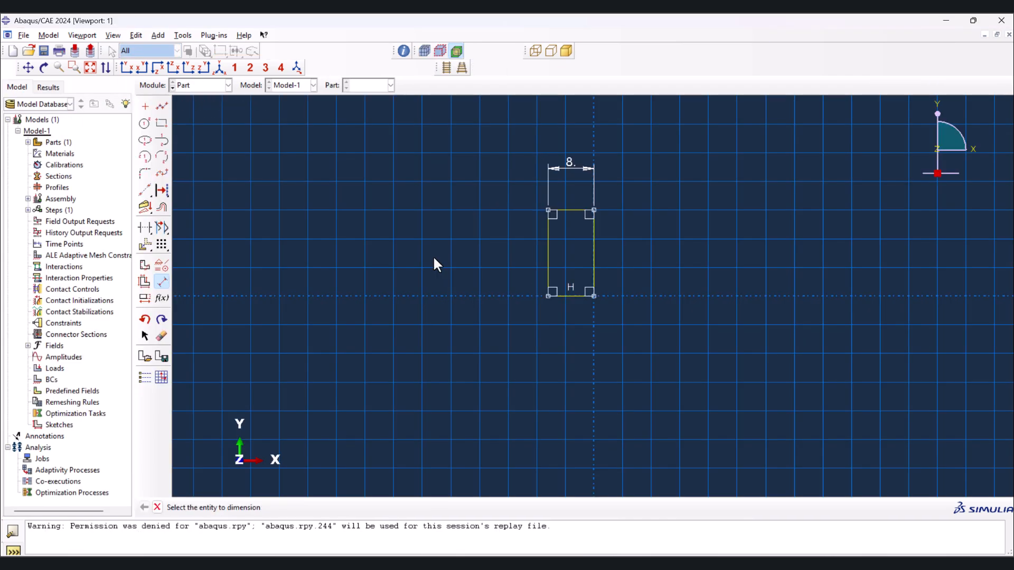
pyautogui.click(547, 246)
pyautogui.click(499, 247)
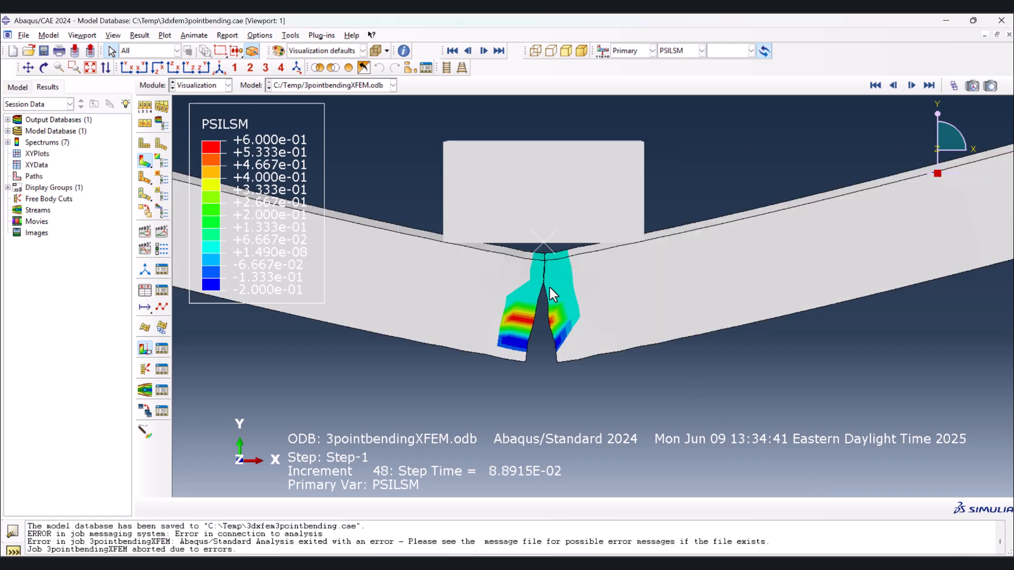
pyautogui.keyDown('ctrl'); pyautogui.keyDown('alt'); pyautogui.moveTo(560, 246); pyautogui.dragTo(568, 279); pyautogui.keyUp('alt'); pyautogui.keyUp('ctrl')
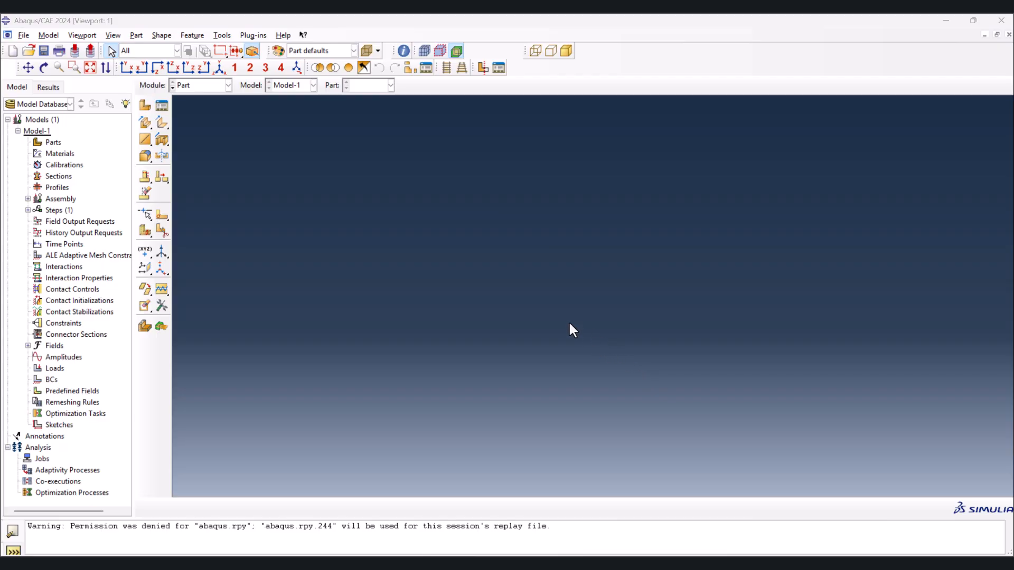
# - Create a 3D deformable part named Beam with a solid extrusion base feature and an approximate size of 200
pyautogui.click(146, 106)
pyautogui.write('Beam')
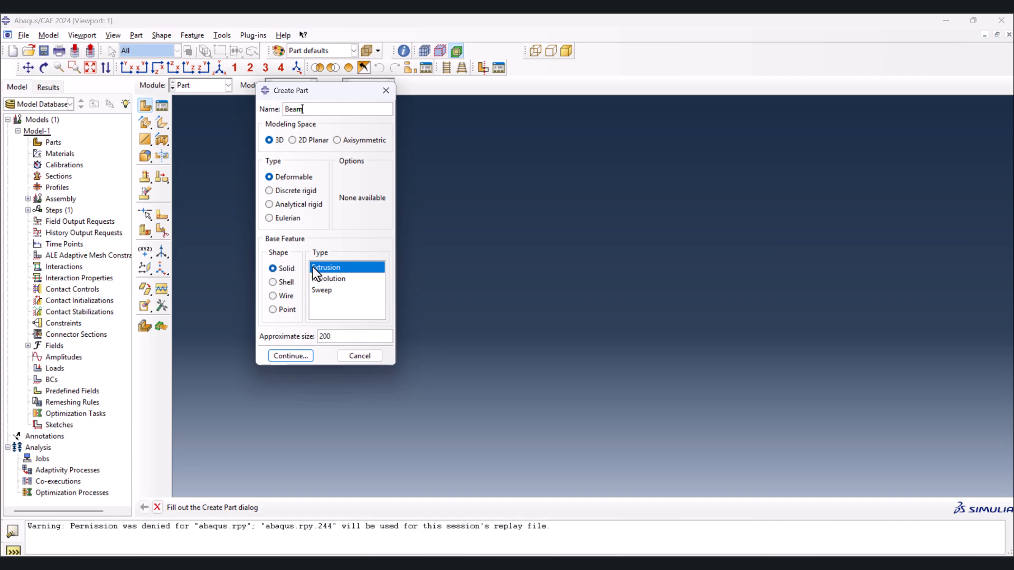
pyautogui.click(293, 356)
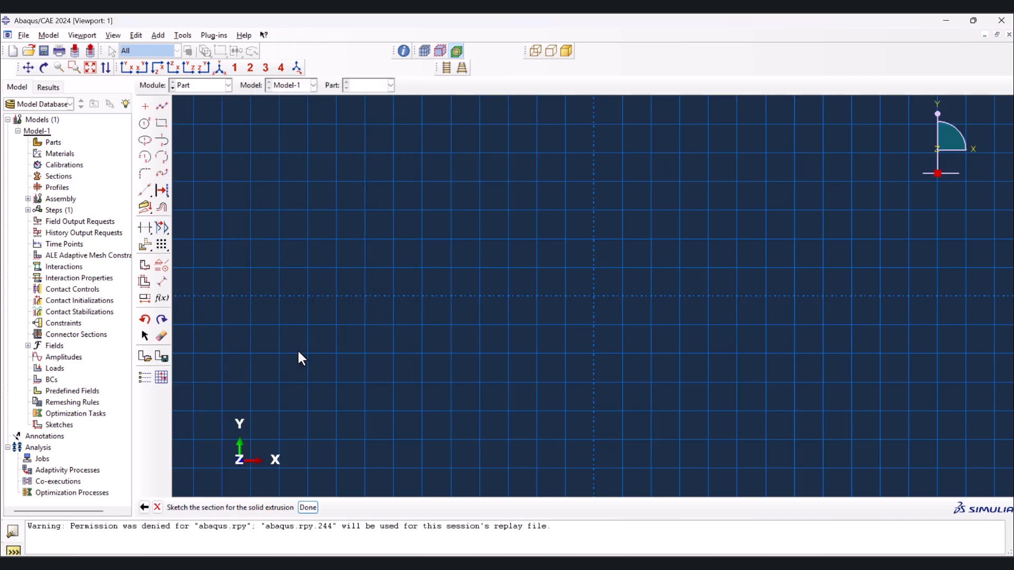
# - Sketch a horizontal rectangle about 55 wide and 10 high with its lower edge on the horizontal axis
pyautogui.click(162, 124)
pyautogui.click(422, 239)
pyautogui.click(737, 296)
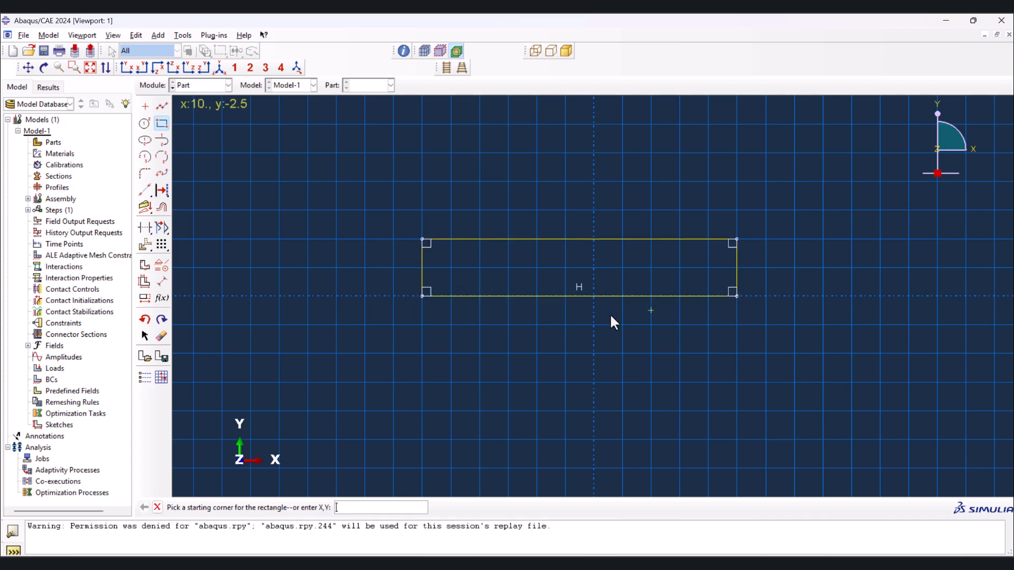
# - Dimension the beam rectangle with a width of 80 and a height of 4
pyautogui.click(163, 281)
pyautogui.click(537, 239)
pyautogui.click(544, 192)
pyautogui.write('80')
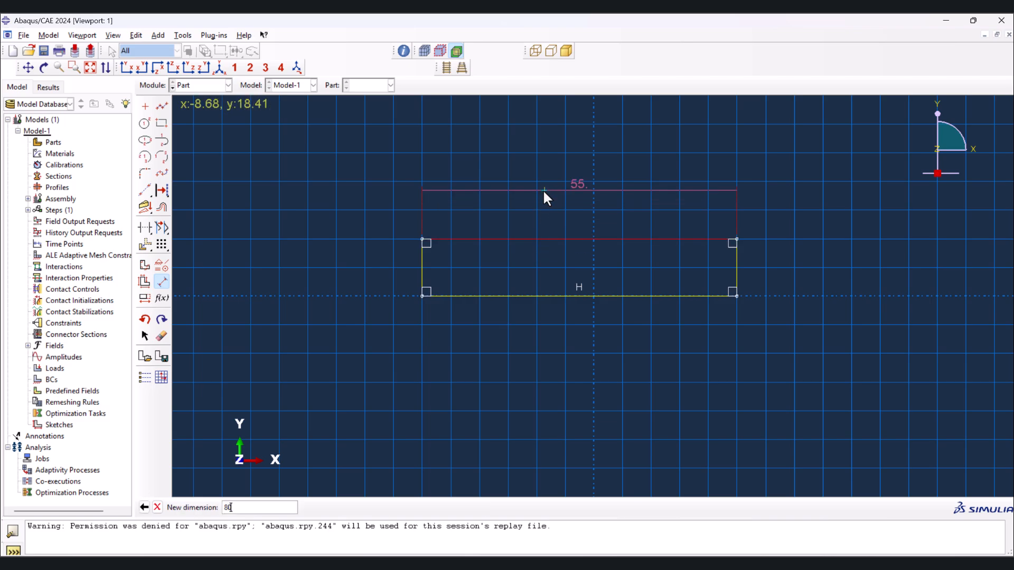
pyautogui.press('Return')
pyautogui.click(279, 265)
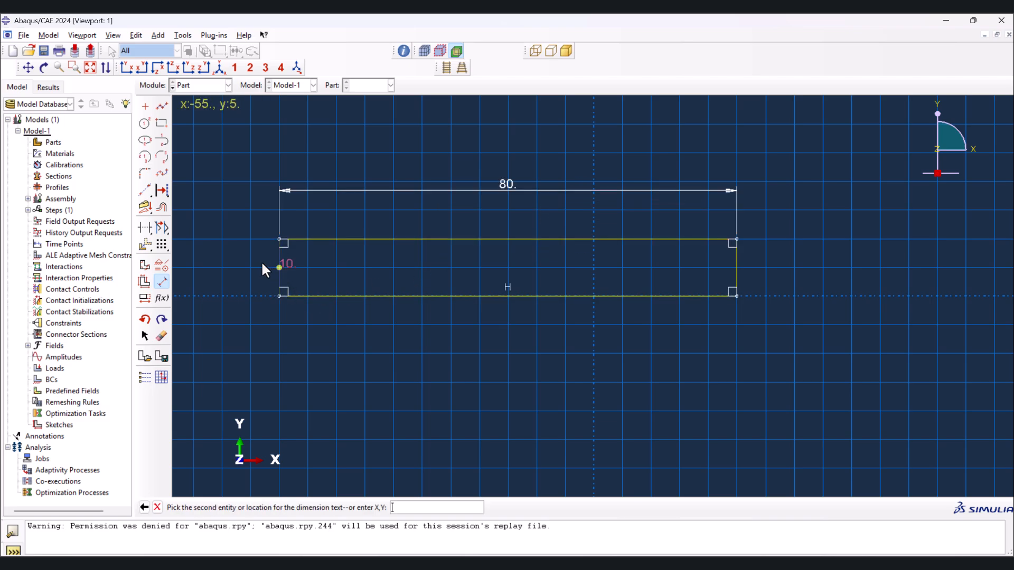
pyautogui.click(255, 258)
pyautogui.write('4')
pyautogui.press('Return')
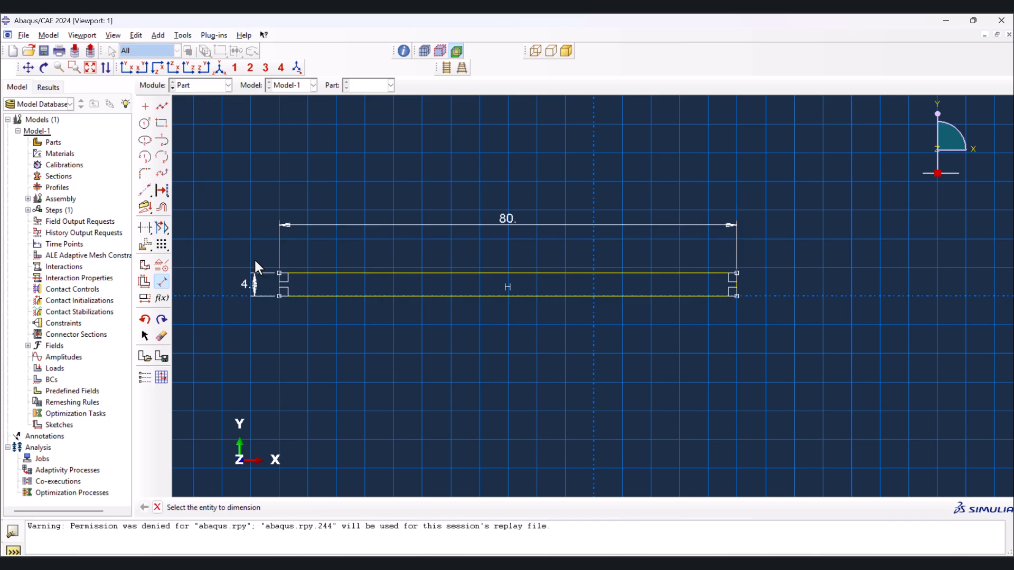
pyautogui.press('Escape')
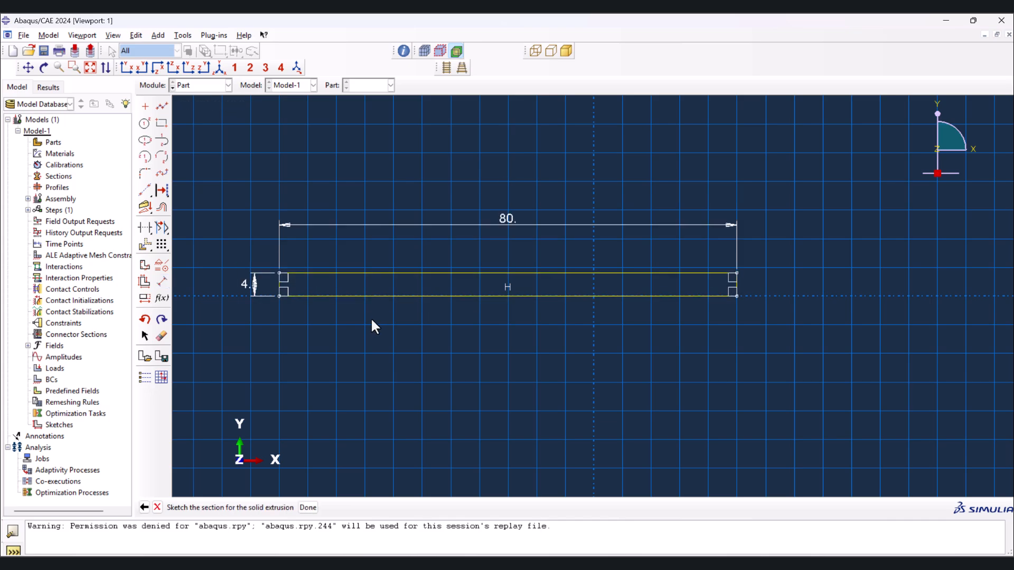
# - Finish the beam sketch and extrude it into a blind solid
pyautogui.middleClick(336, 362)
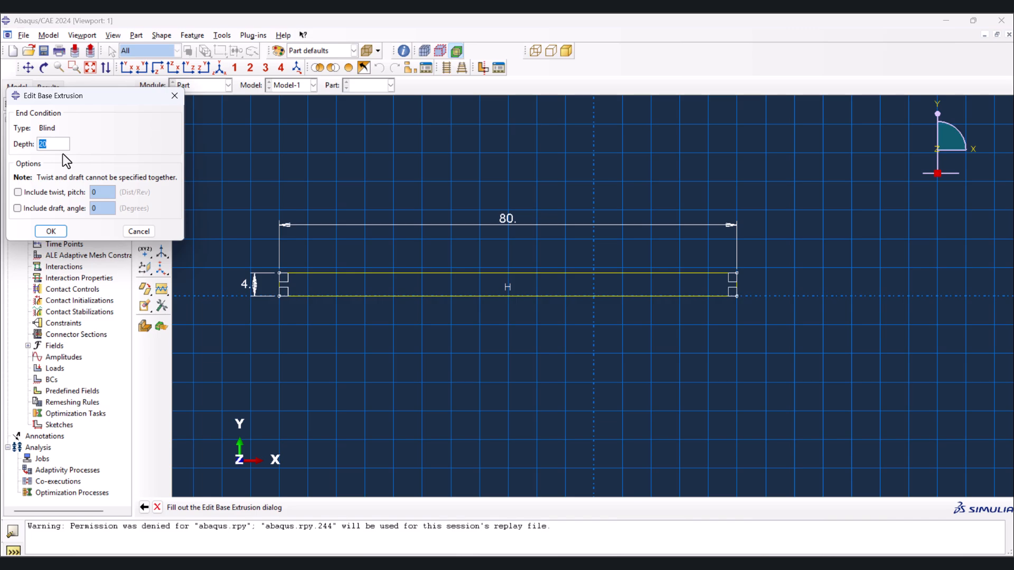
pyautogui.click(51, 232)
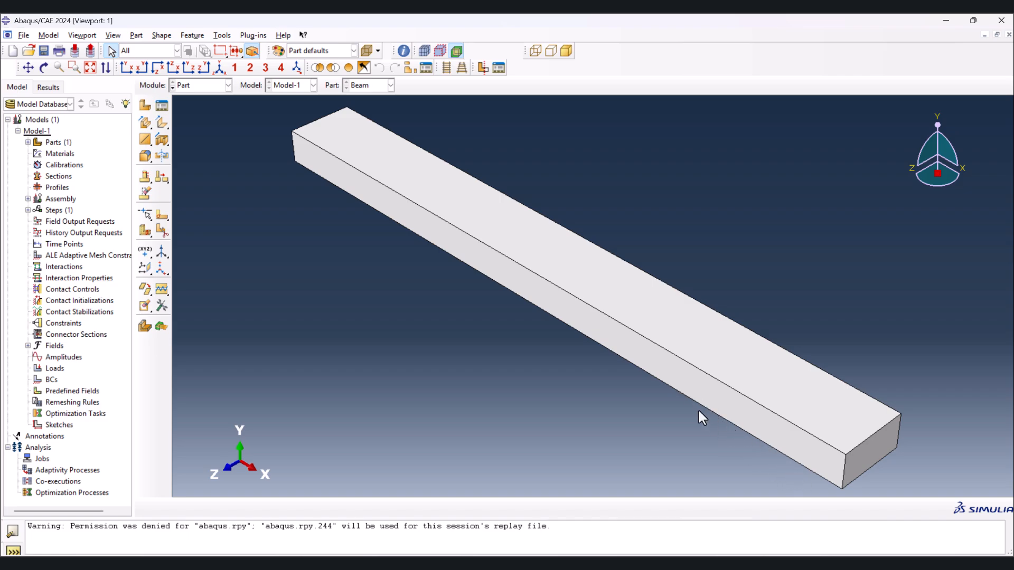
# - Create a 3D discrete rigid part named Span with a solid extrusion base feature and an approximate size of 200
pyautogui.click(144, 105)
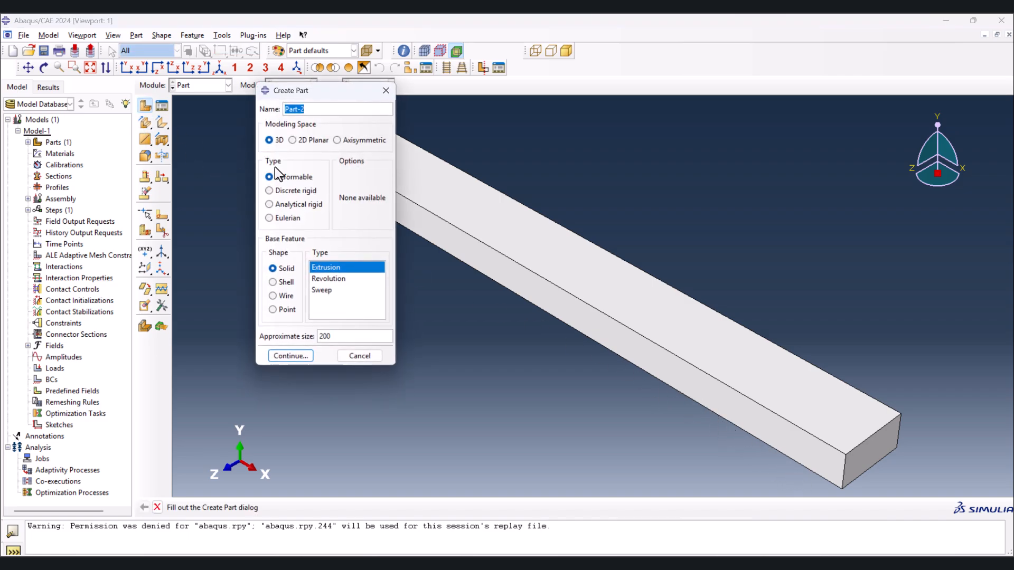
pyautogui.write('Span')
pyautogui.click(309, 192)
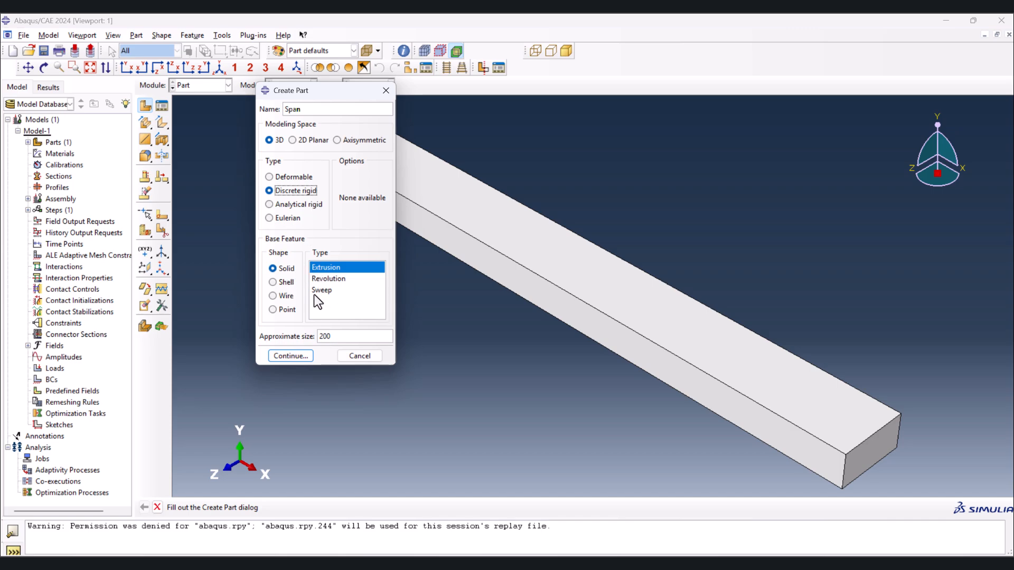
pyautogui.click(291, 356)
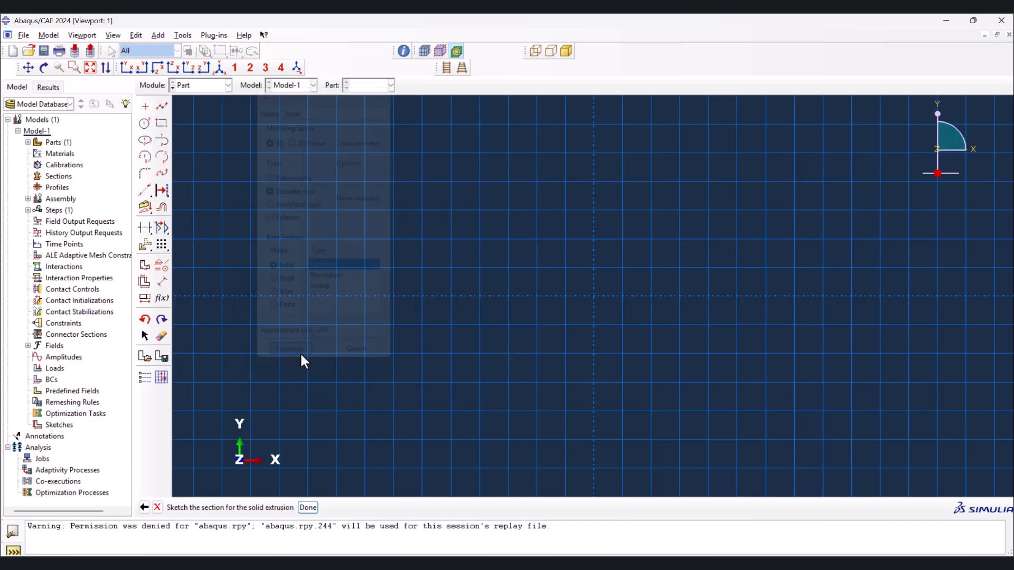
# - Sketch a rectangle about 20 wide and 15 high with its lower-right corner at the origin
pyautogui.click(162, 123)
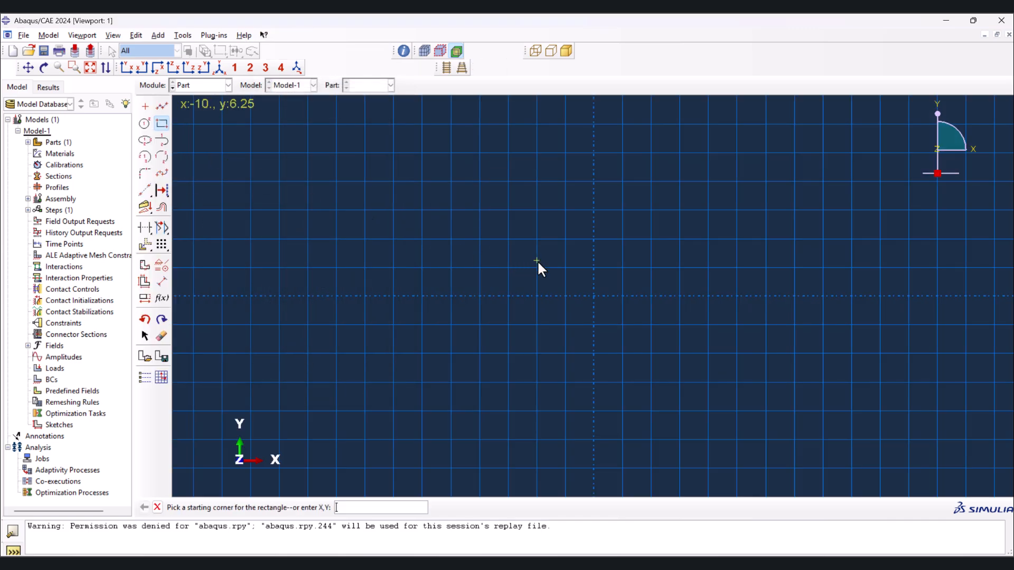
pyautogui.click(479, 210)
pyautogui.click(594, 296)
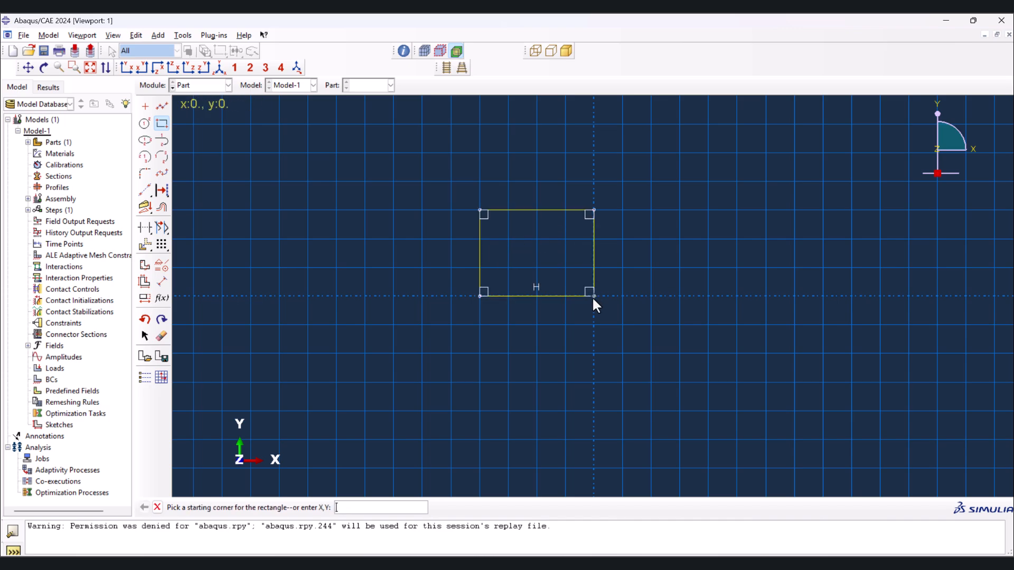
pyautogui.middleClick(547, 355)
# - Dimension the span rectangle with a width of 8 and a height of 4
pyautogui.click(162, 282)
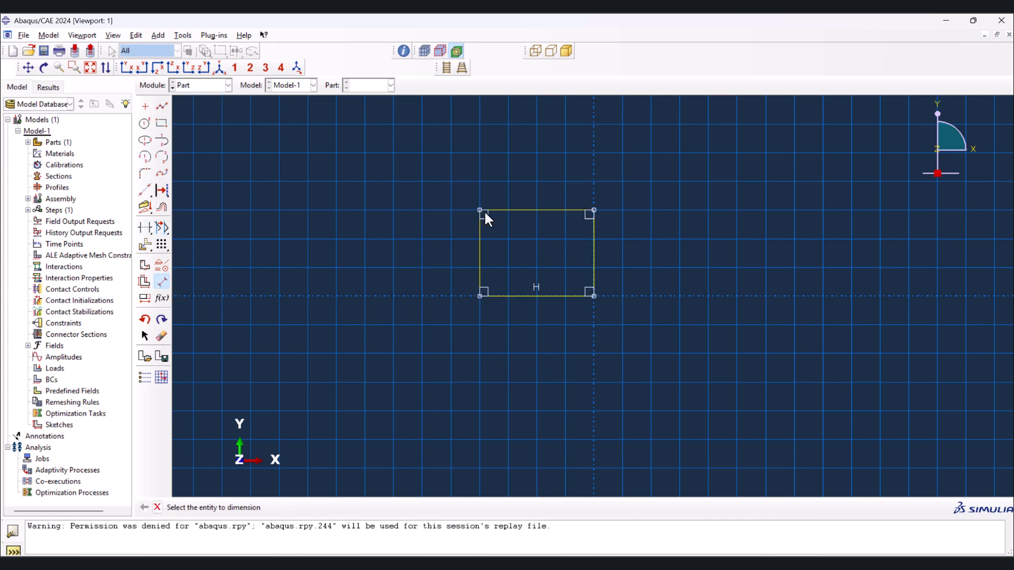
pyautogui.click(531, 210)
pyautogui.click(777, 420)
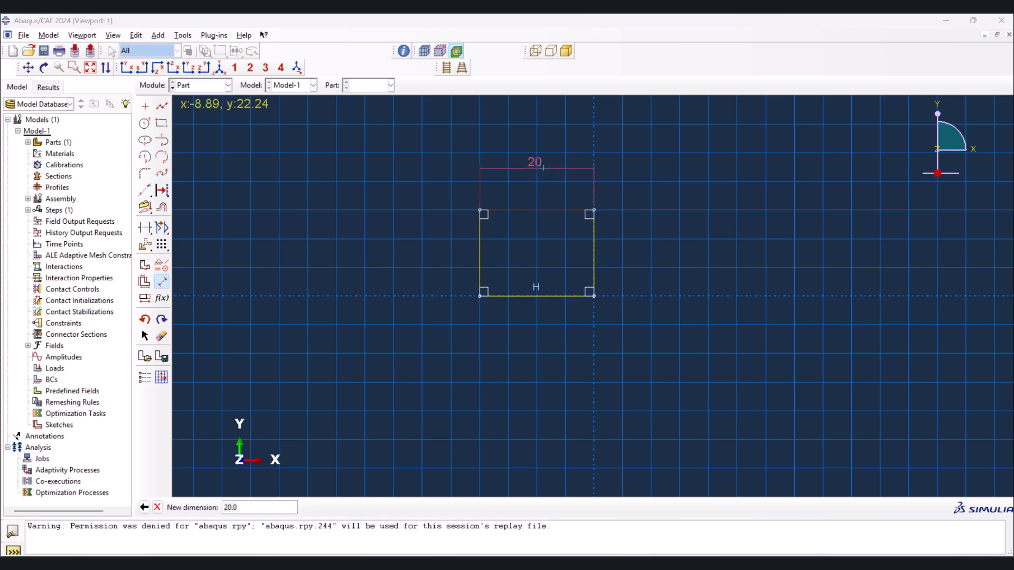
pyautogui.write('8')
pyautogui.press('Return')
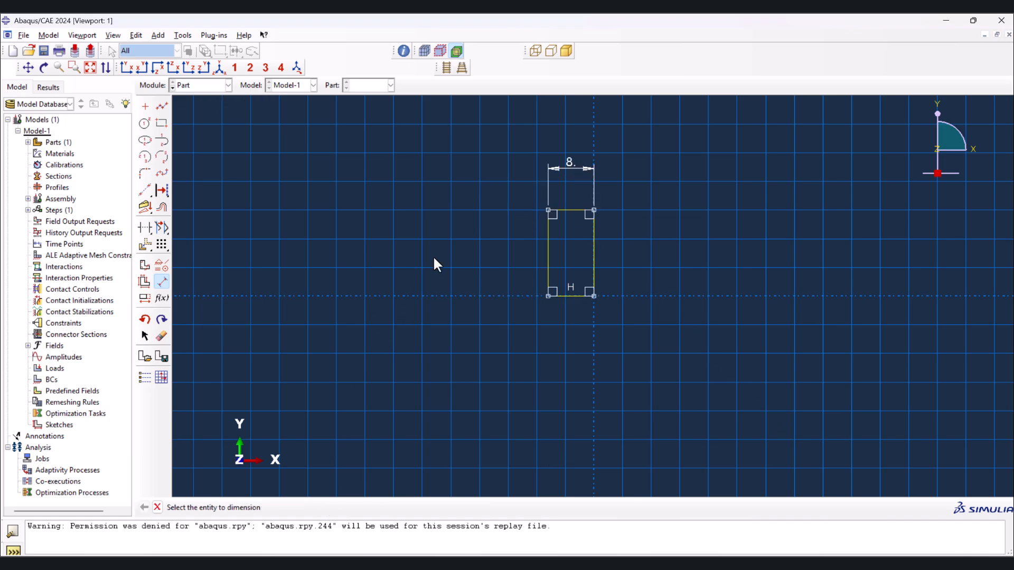
pyautogui.click(548, 249)
pyautogui.click(501, 252)
pyautogui.write('4')
pyautogui.press('Return')
pyautogui.press('Escape')
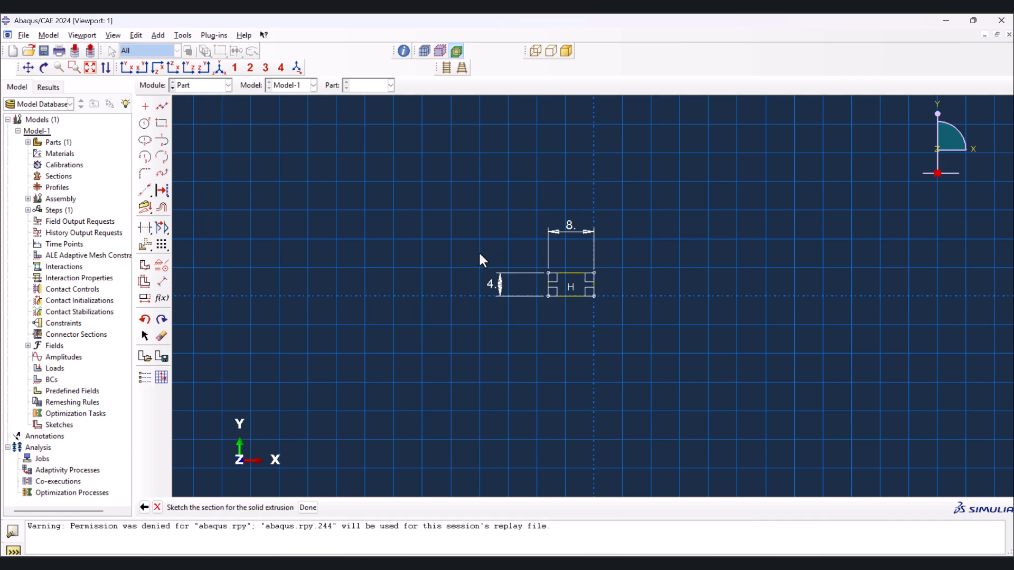
# - Finish the span sketch and extrude it as a solid to a depth of 8
pyautogui.middleClick(451, 251)
pyautogui.write('8')
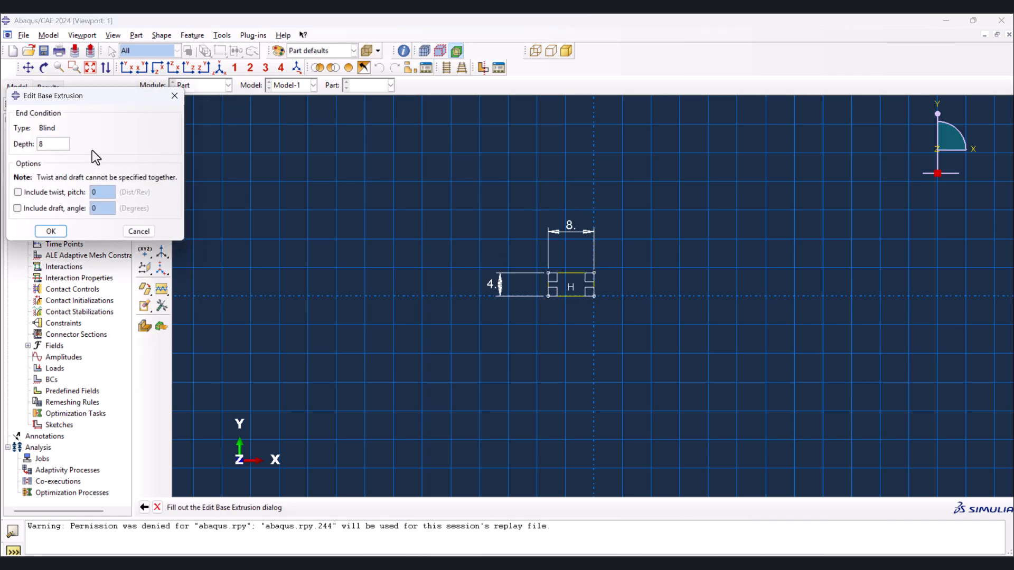
pyautogui.click(52, 231)
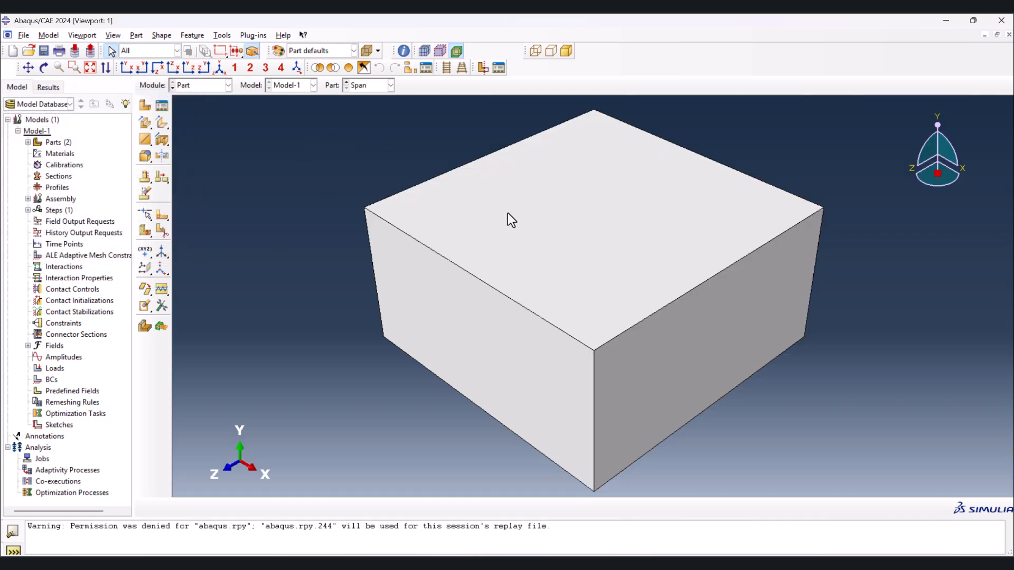
# - Create a 3D deformable part named crack with a shell extrusion base feature and an approximate size of 200
pyautogui.click(144, 107)
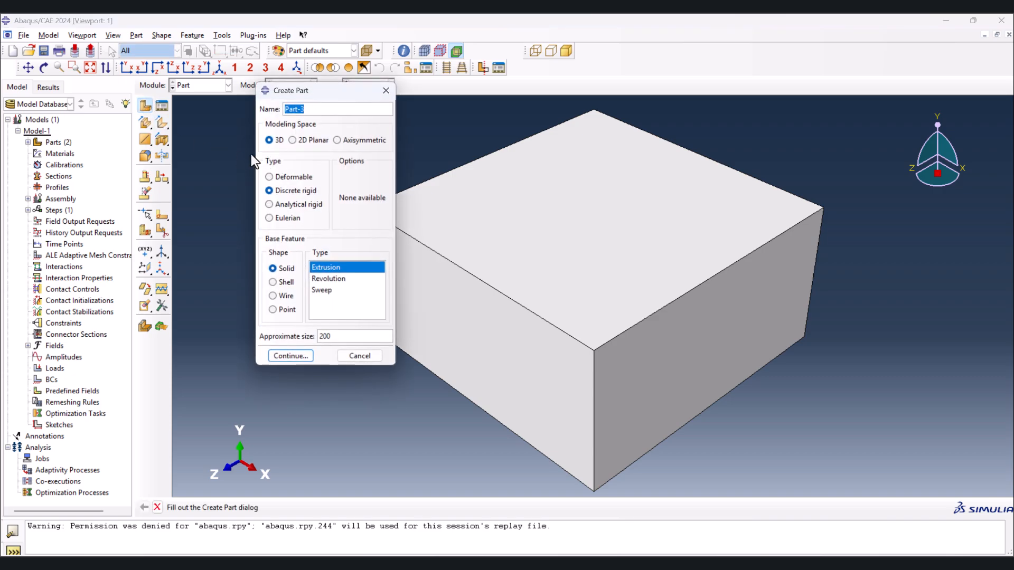
pyautogui.write('crack')
pyautogui.click(269, 177)
pyautogui.click(273, 283)
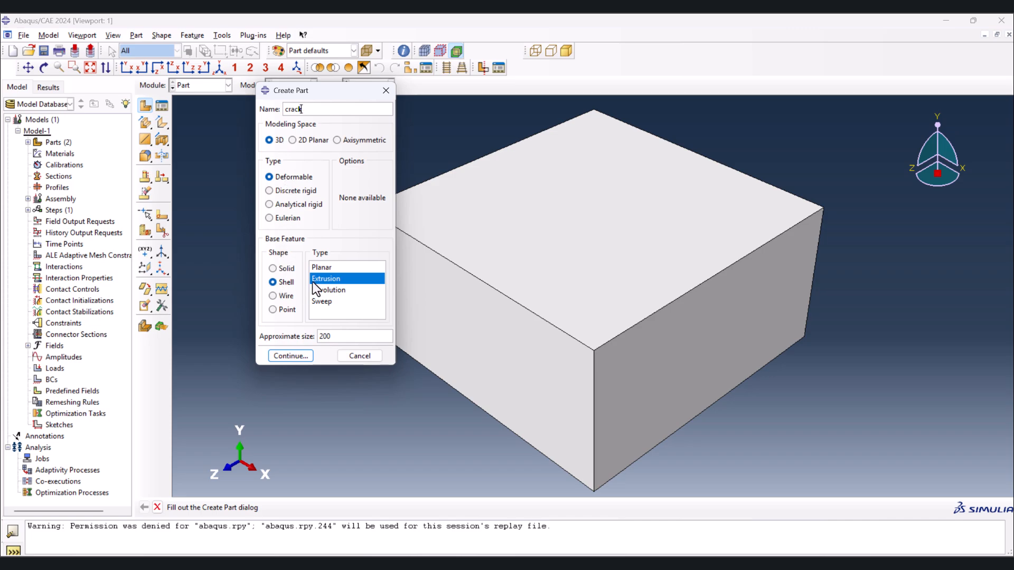
pyautogui.press('Return')
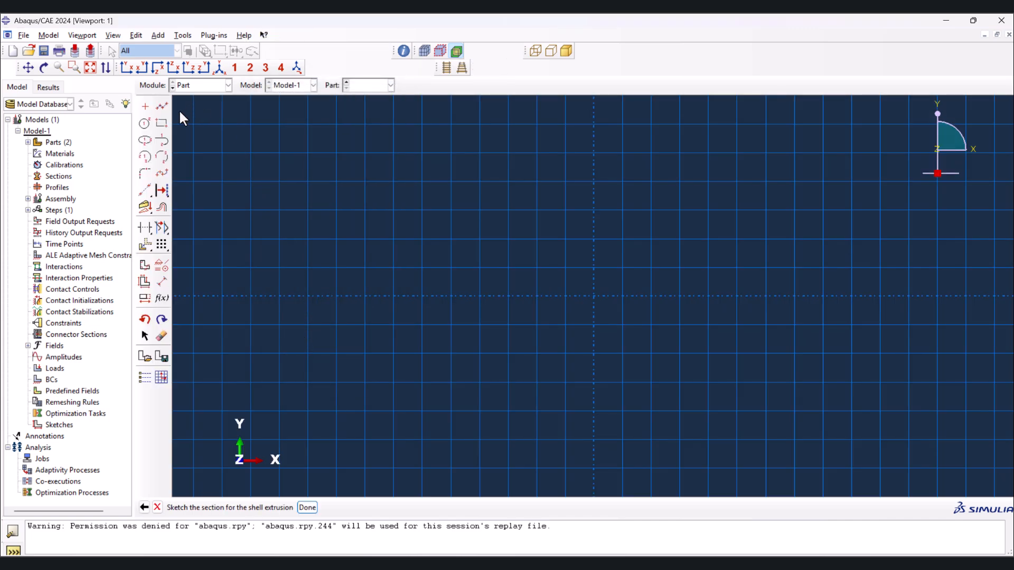
# - Sketch a vertical line about 15 long upward from the origin
pyautogui.click(162, 106)
pyautogui.click(594, 296)
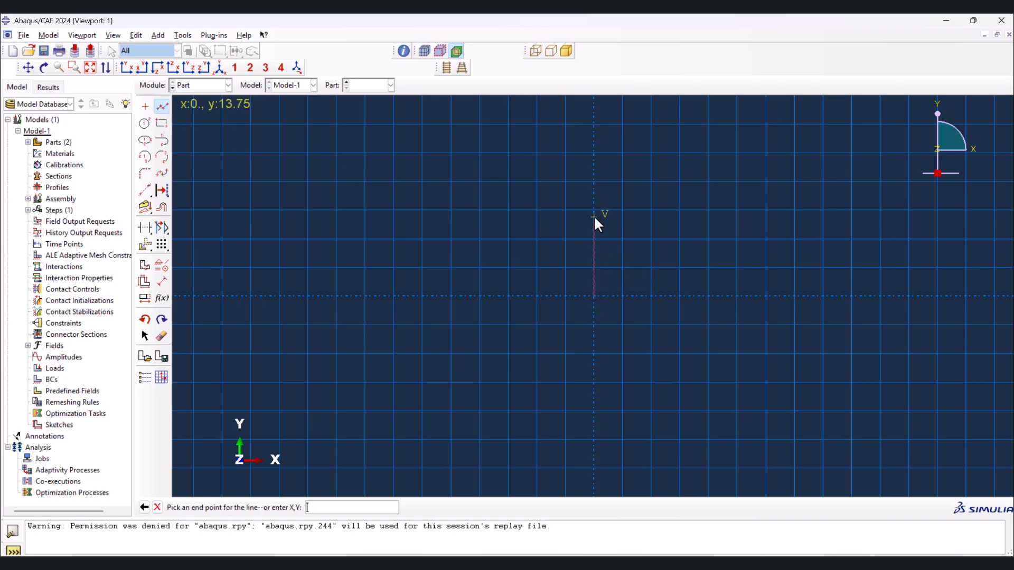
pyautogui.click(595, 210)
pyautogui.middleClick(389, 265)
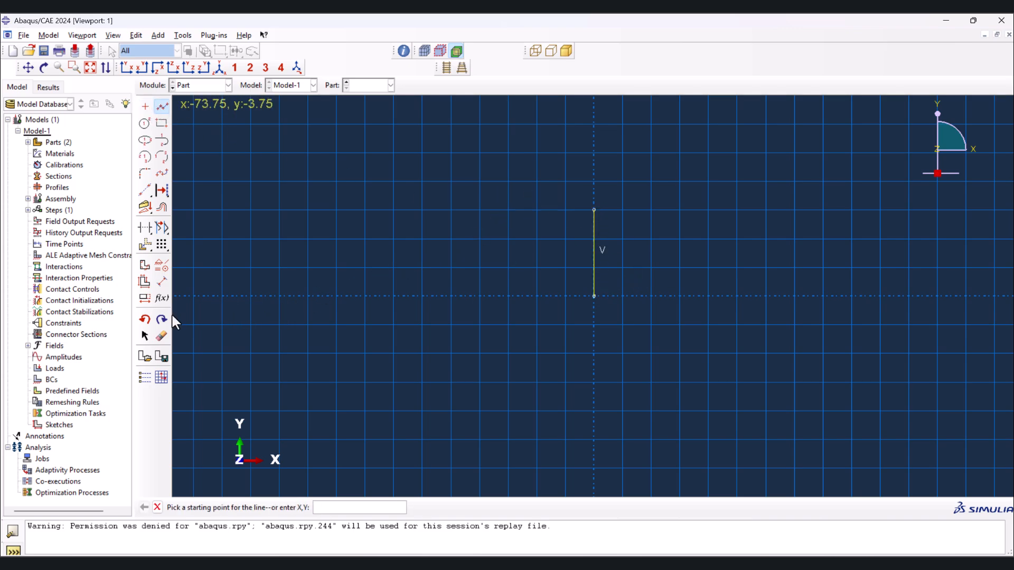
# - Dimension the vertical crack line with a length of 1
pyautogui.click(162, 281)
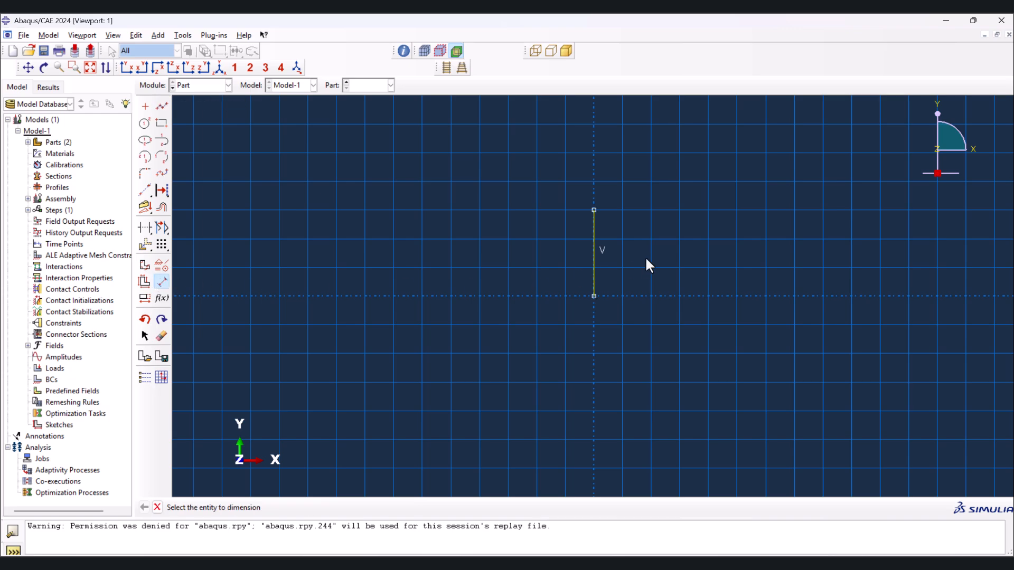
pyautogui.click(595, 235)
pyautogui.click(528, 236)
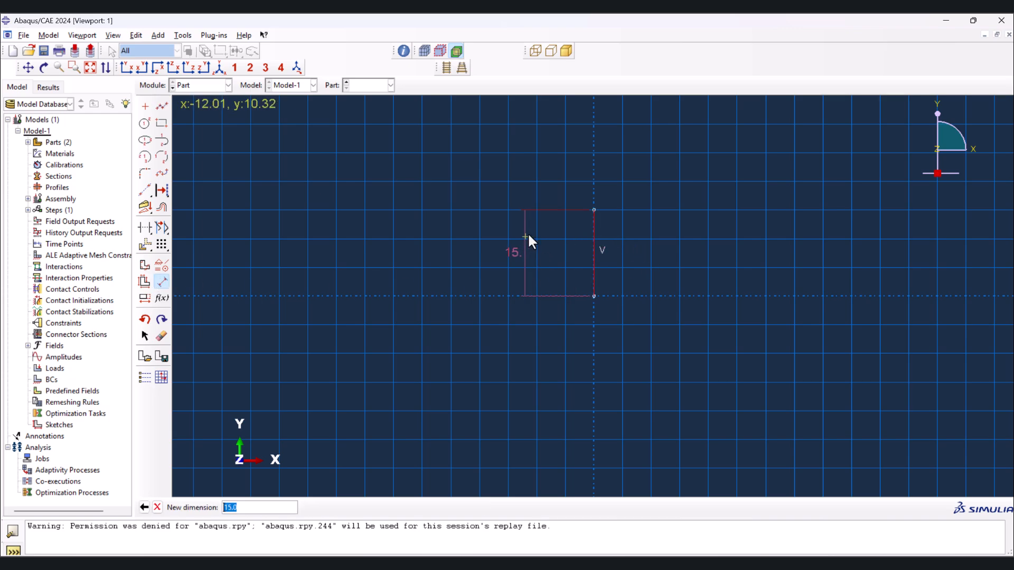
pyautogui.write('1')
pyautogui.press('Return')
pyautogui.middleClick(496, 264)
# - Finish the crack sketch and extrude it as a shell to a depth of 8
pyautogui.middleClick(455, 278)
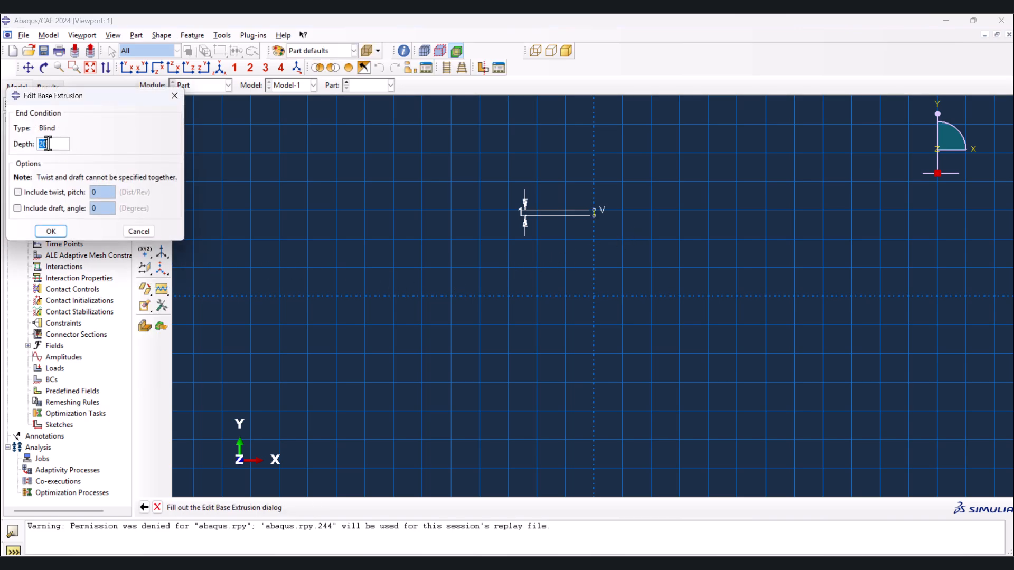
pyautogui.write('8')
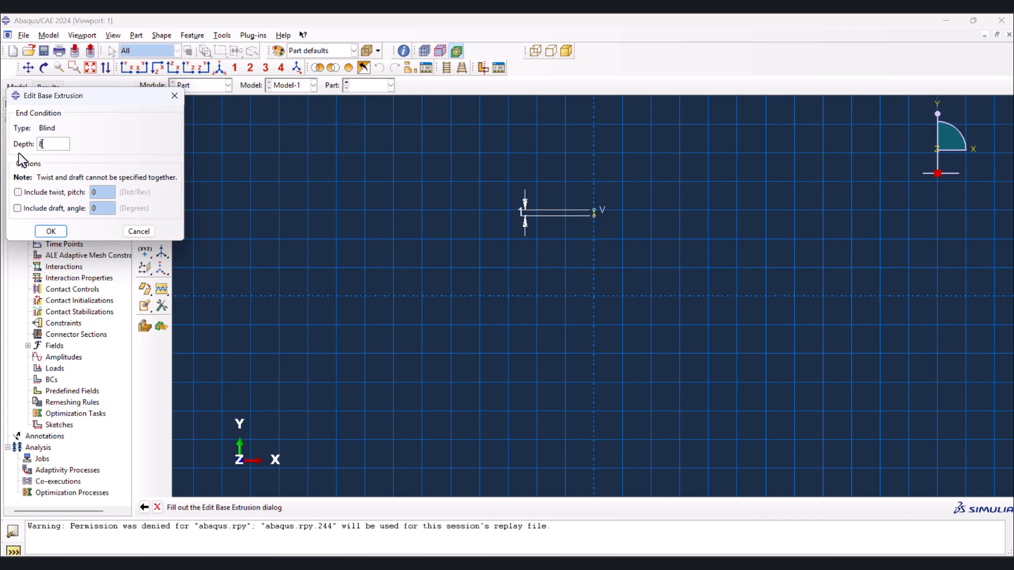
pyautogui.click(51, 231)
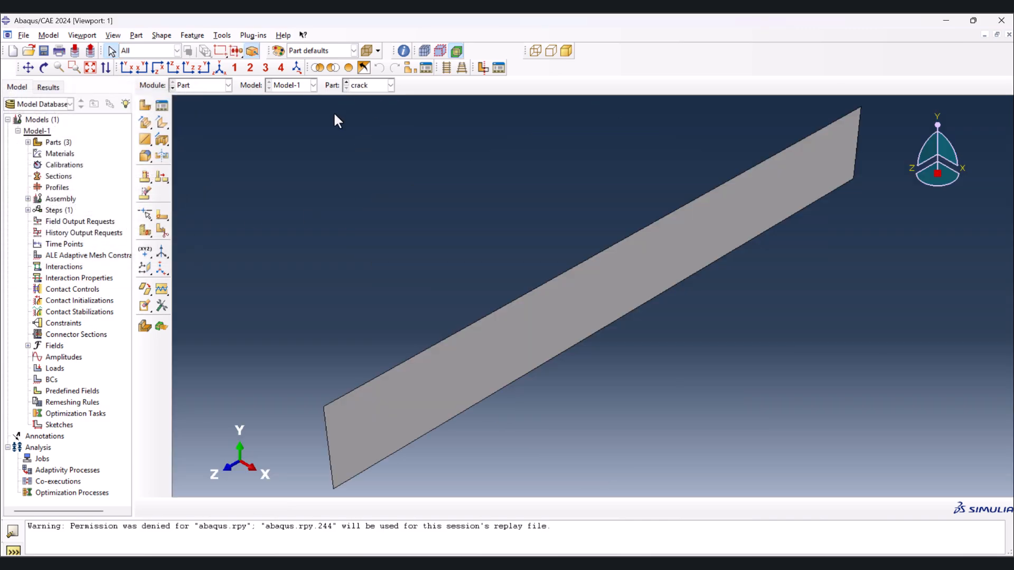
# - Display the Beam part and switch to the Property module
pyautogui.click(347, 87)
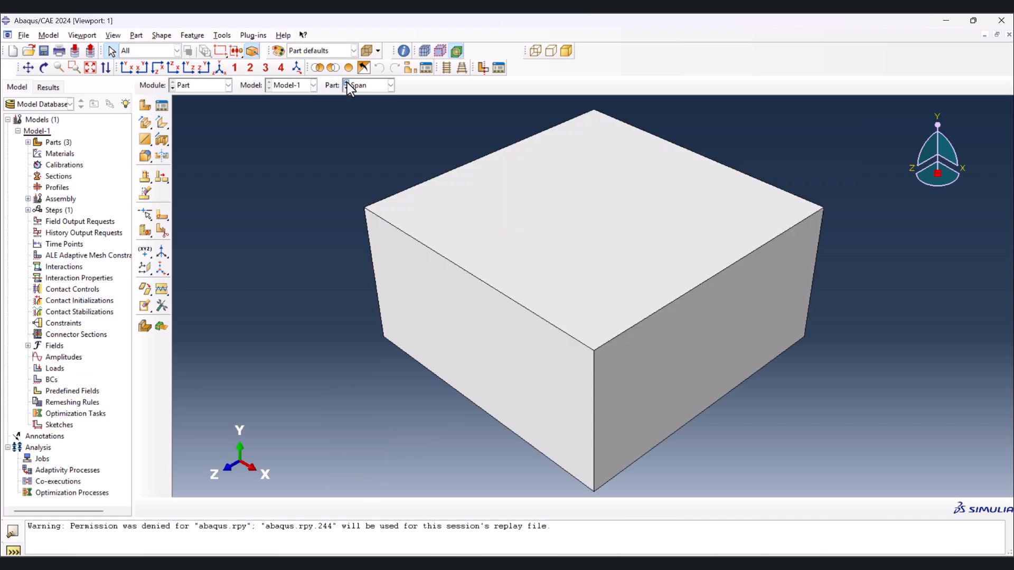
pyautogui.click(346, 83)
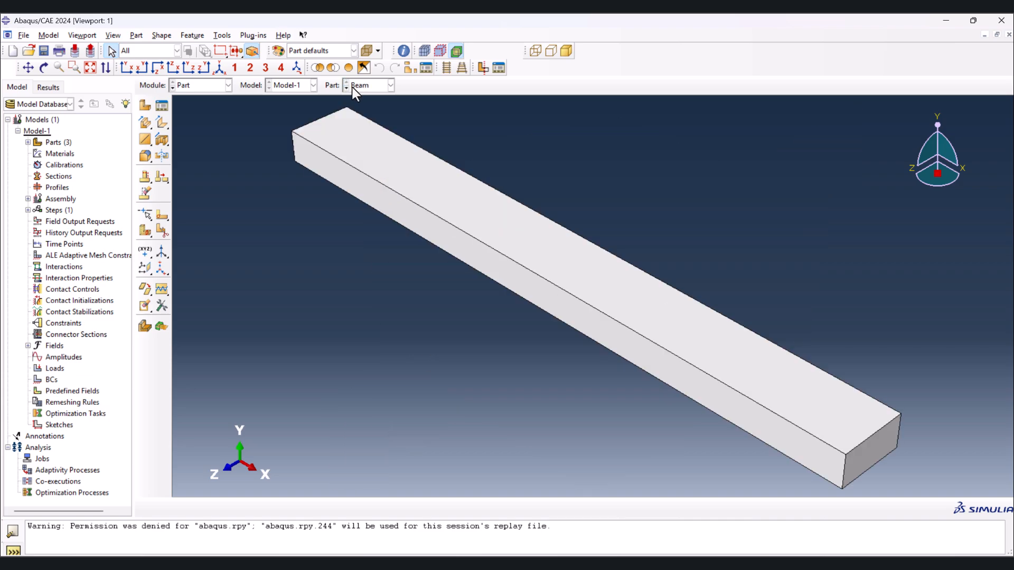
pyautogui.click(192, 86)
pyautogui.click(205, 108)
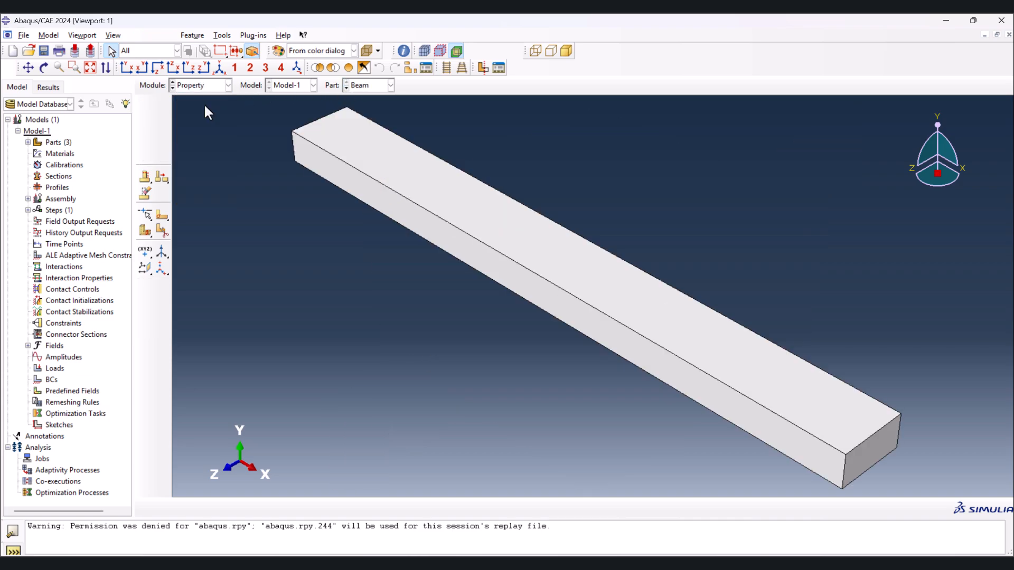
# - Create a new material and give it a uniform mass density of 7.8e-9
pyautogui.click(146, 105)
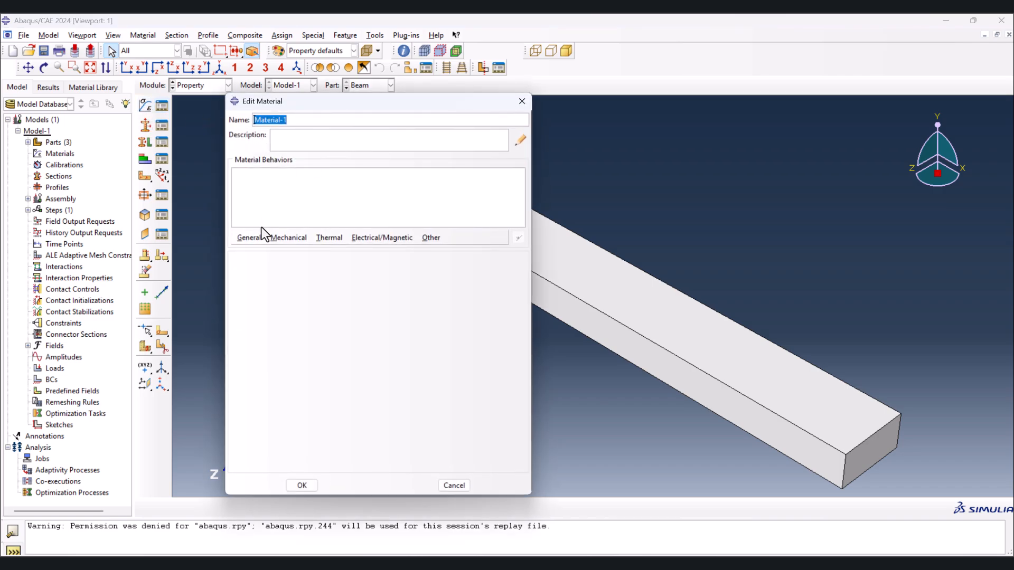
pyautogui.click(249, 238)
pyautogui.click(256, 250)
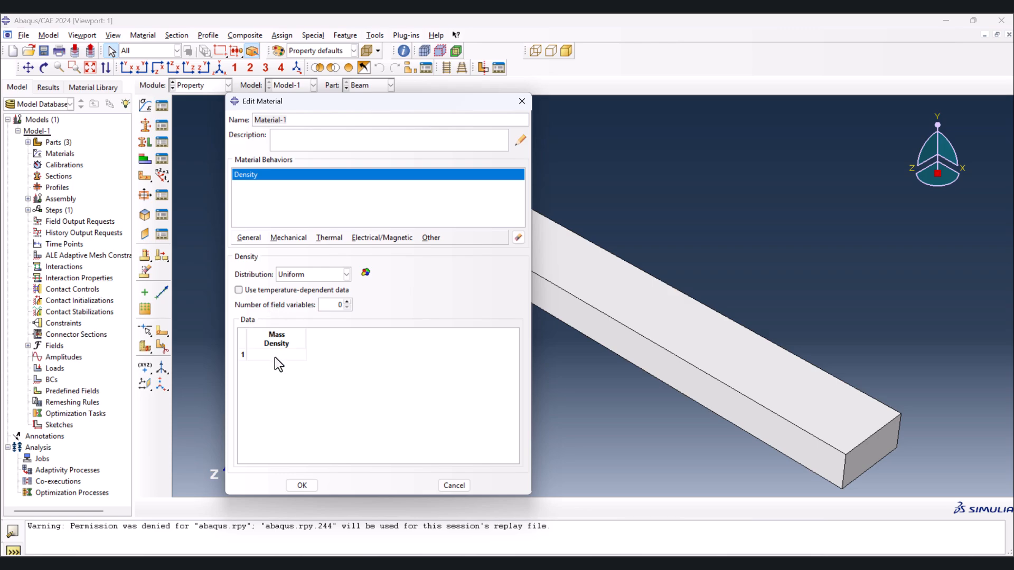
pyautogui.write('7.8e-9')
# - Add isotropic elastic behavior to the material with a Young's modulus of 210000 and a Poisson's ratio of 0.3
pyautogui.click(282, 240)
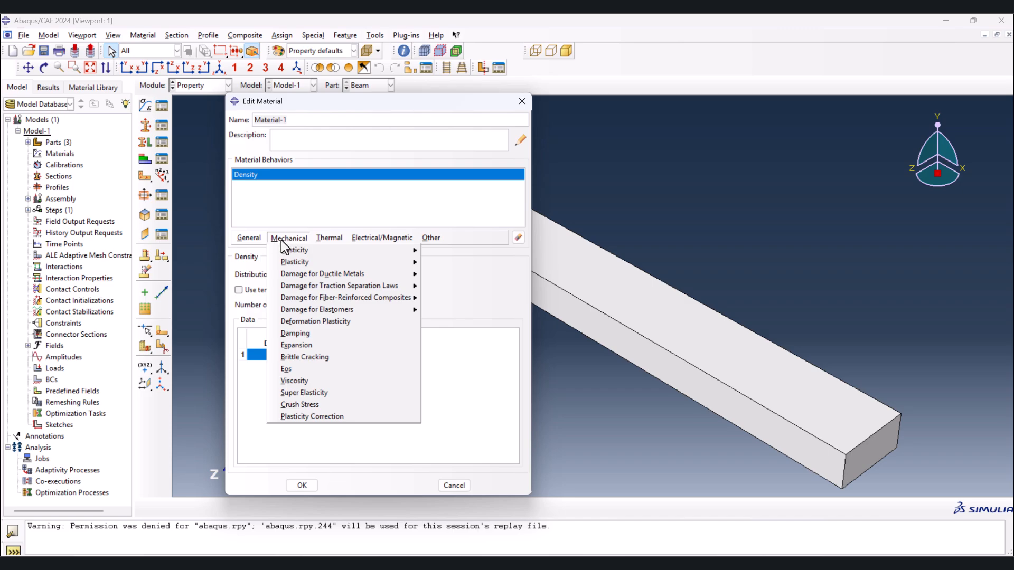
pyautogui.click(427, 252)
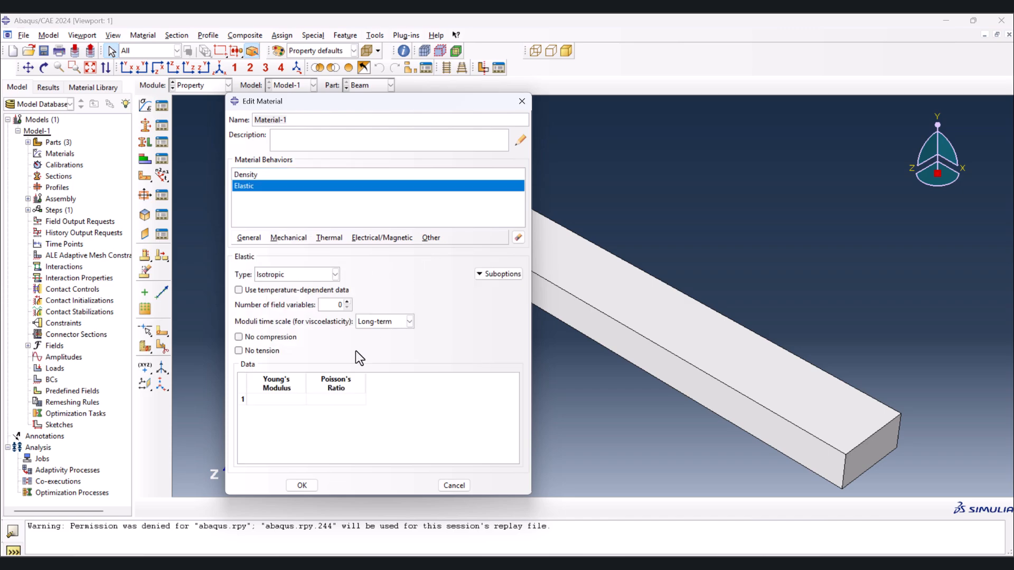
pyautogui.click(274, 401)
pyautogui.write('210000')
pyautogui.click(338, 400)
pyautogui.write('.3')
pyautogui.press('Return')
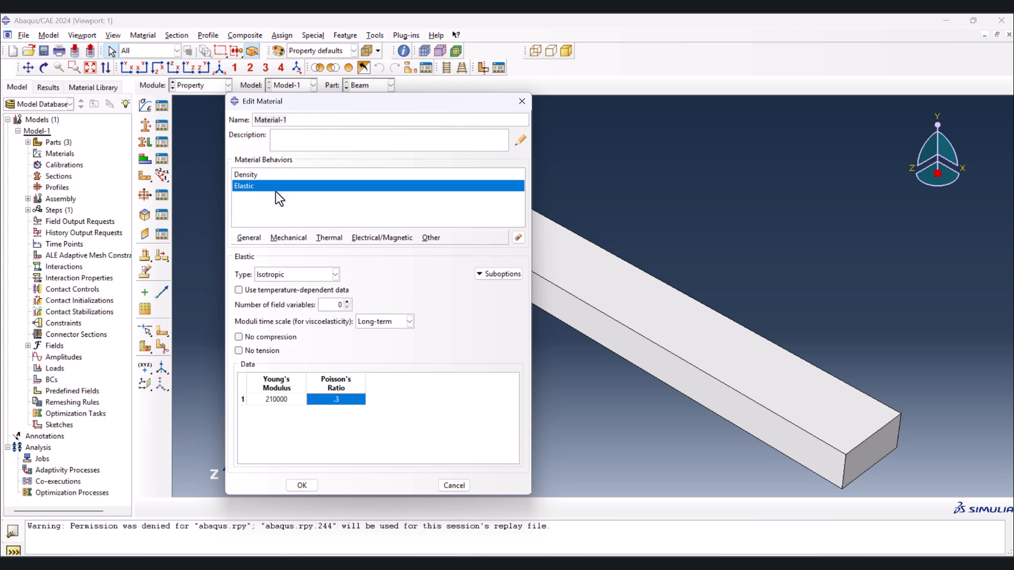
# - Add Maxps Damage for traction separation laws to the material with a max principal stress of 120
pyautogui.click(289, 238)
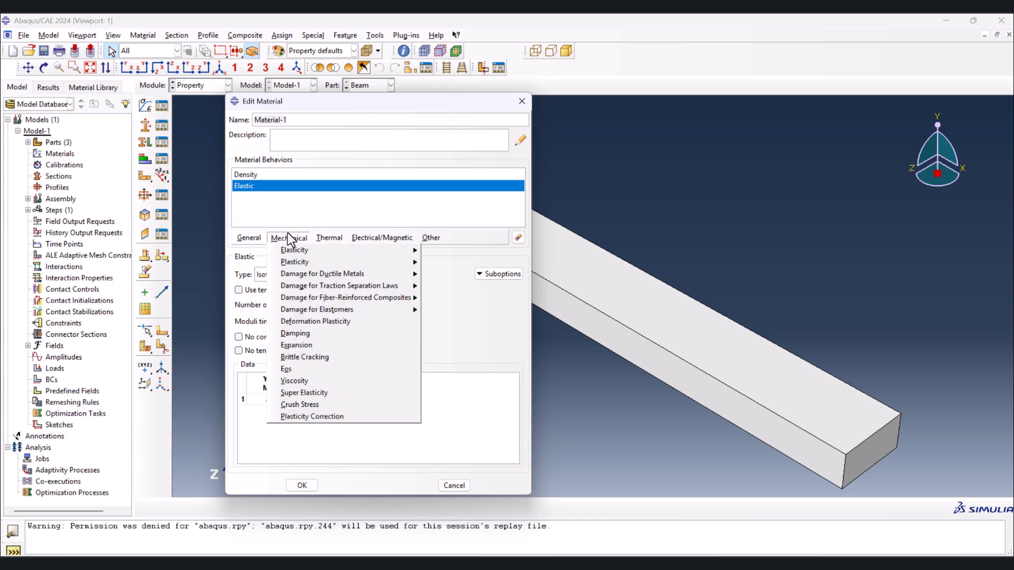
pyautogui.moveTo(372, 290)
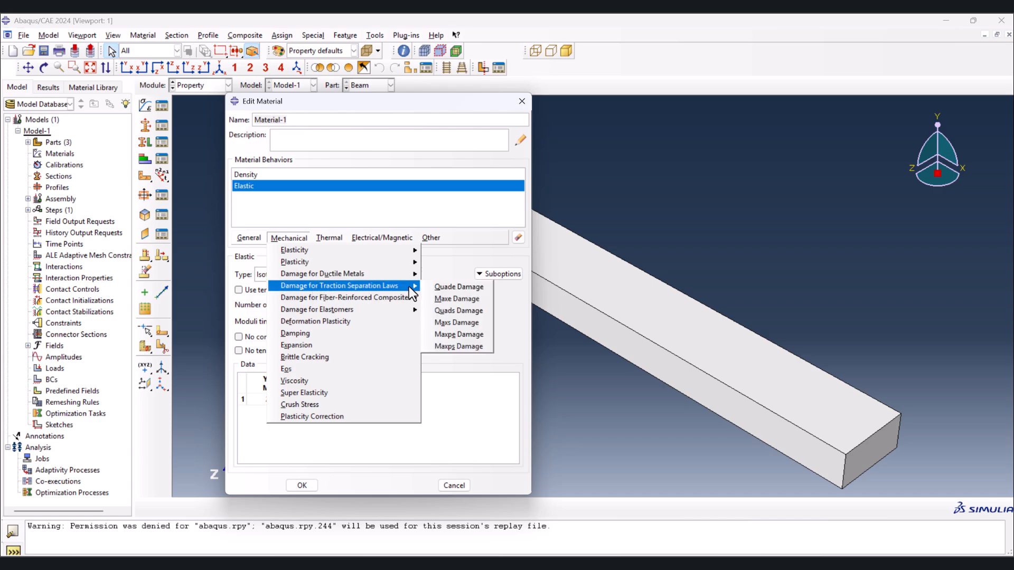
pyautogui.click(454, 347)
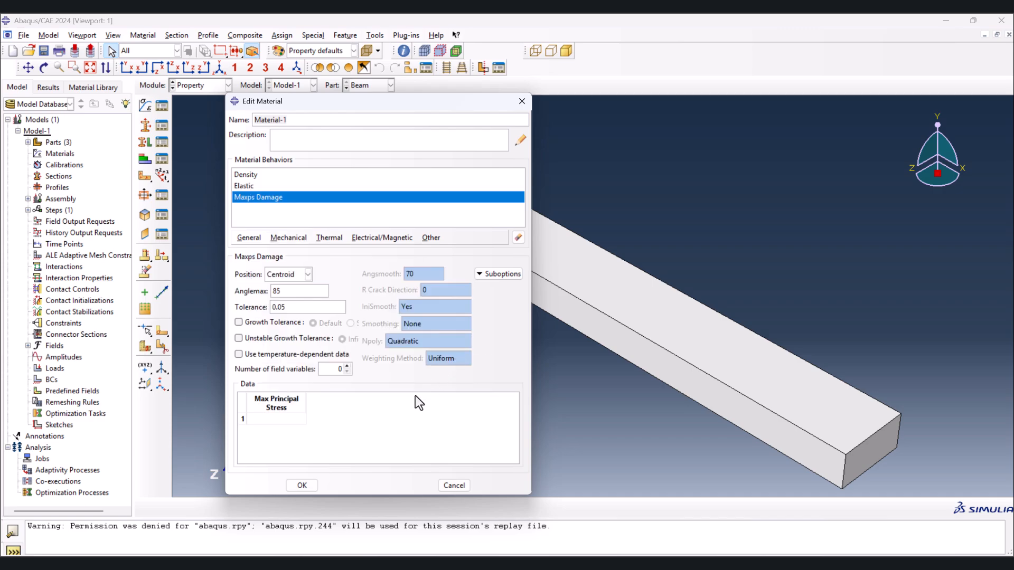
pyautogui.click(289, 421)
pyautogui.write('120')
pyautogui.press('Return')
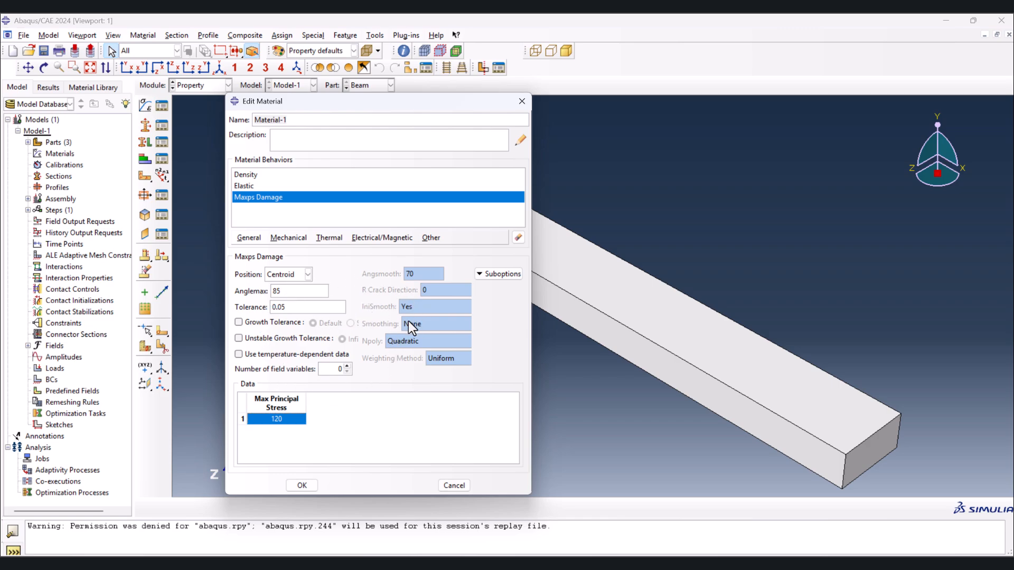
# - Add Damage Evolution to the Maxps Damage, using the Energy type and Power Law mixed mode behavior
pyautogui.click(492, 274)
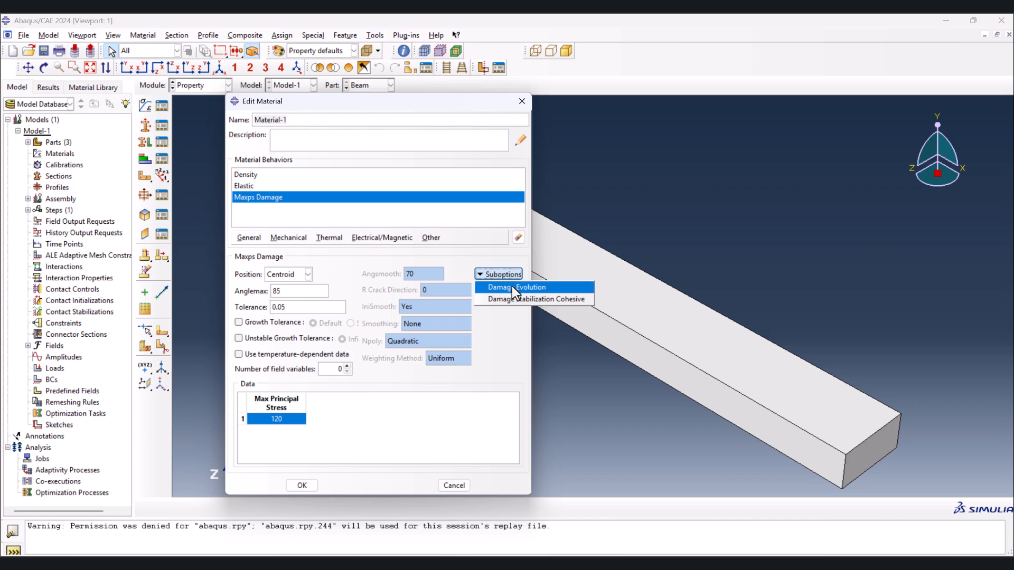
pyautogui.click(512, 287)
pyautogui.click(256, 205)
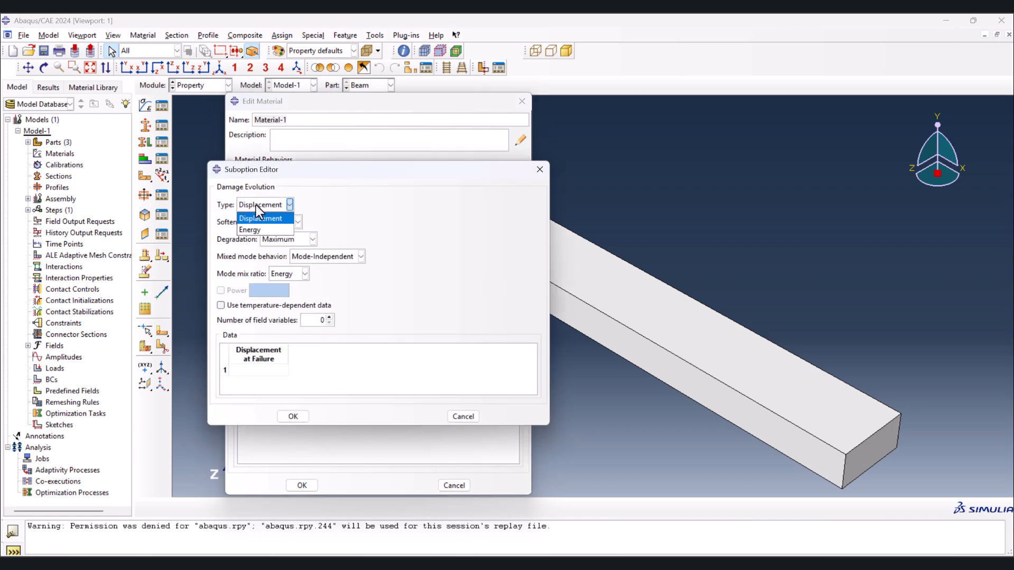
pyautogui.click(262, 229)
pyautogui.click(302, 257)
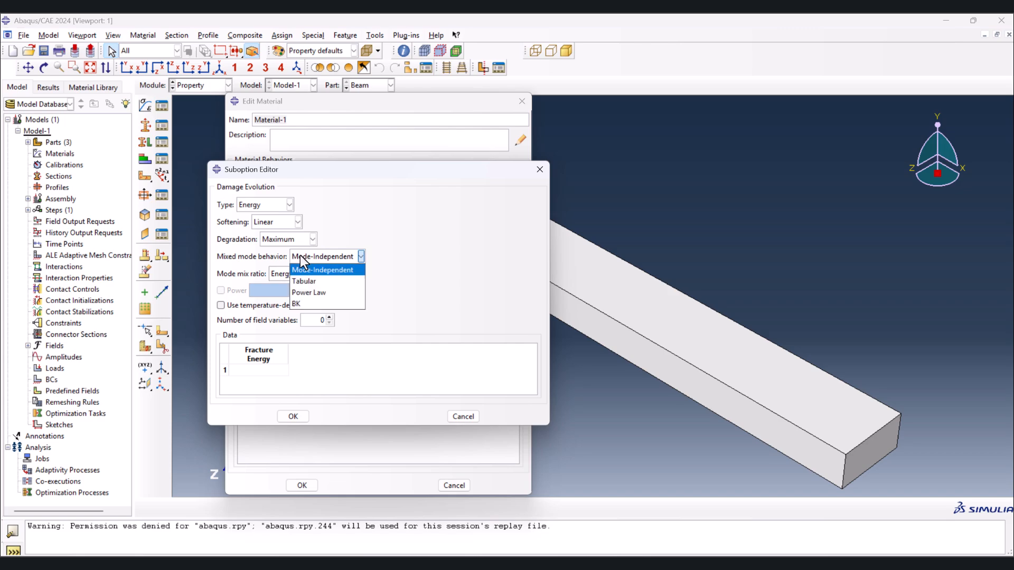
pyautogui.click(311, 292)
# - Set the normal mode and both shear mode fracture energies of the damage evolution to 40000
pyautogui.click(252, 379)
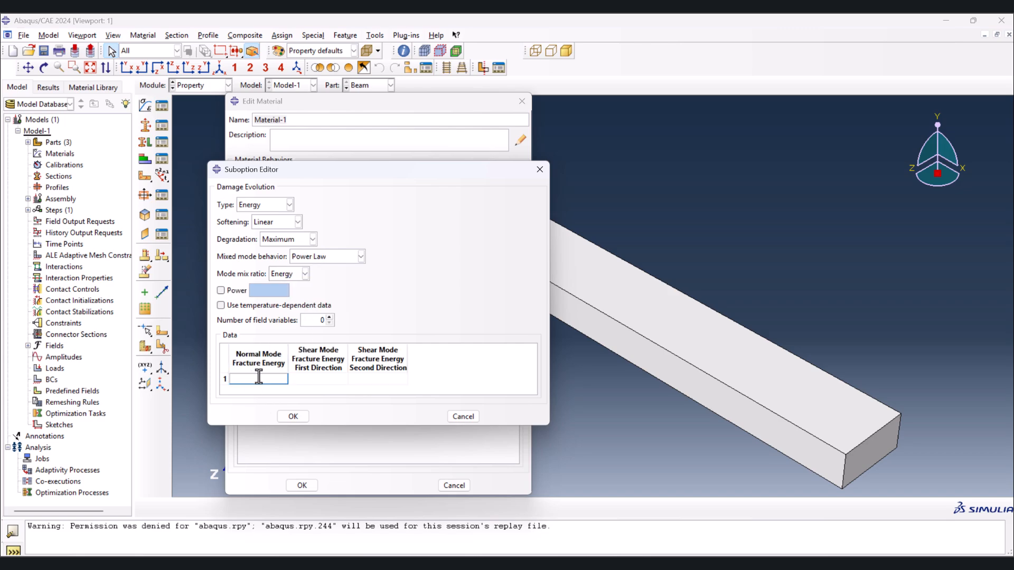
pyautogui.write('40000')
pyautogui.click(319, 378)
pyautogui.write('40000')
pyautogui.click(357, 378)
pyautogui.write('40000')
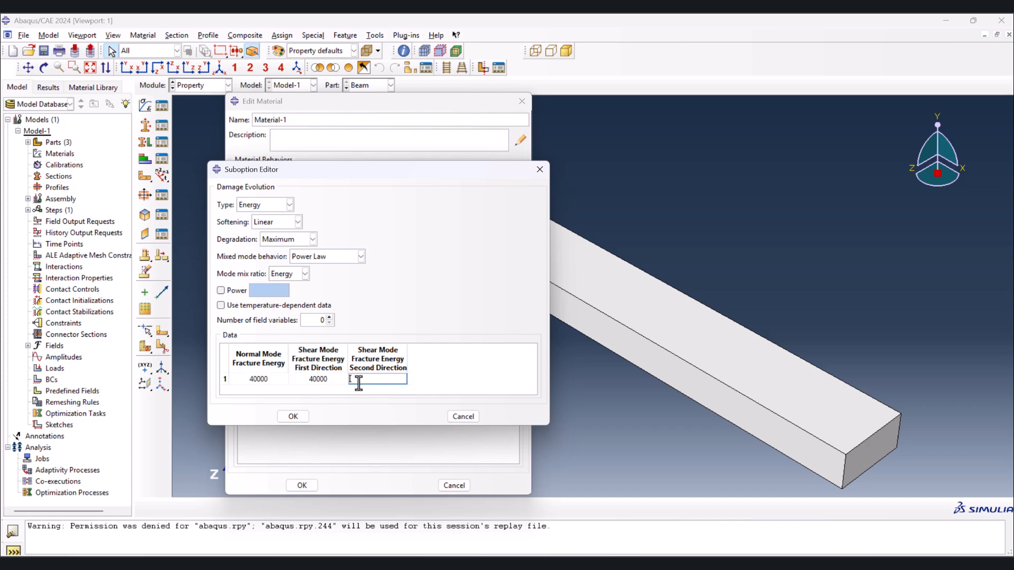
pyautogui.click(428, 380)
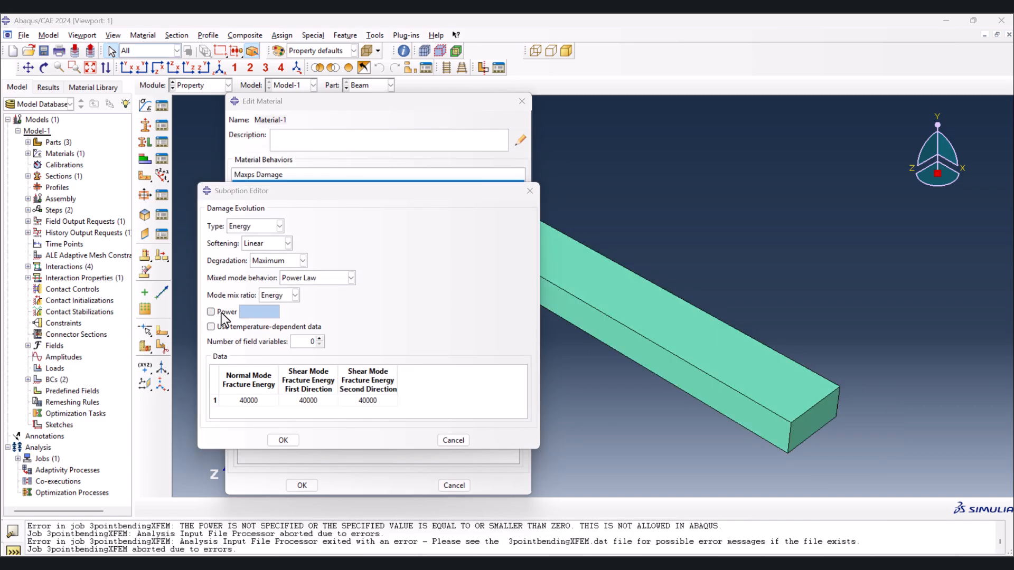
# - Enable the power option of the damage evolution with a value of 1 and accept the suboption
pyautogui.click(221, 313)
pyautogui.write('1')
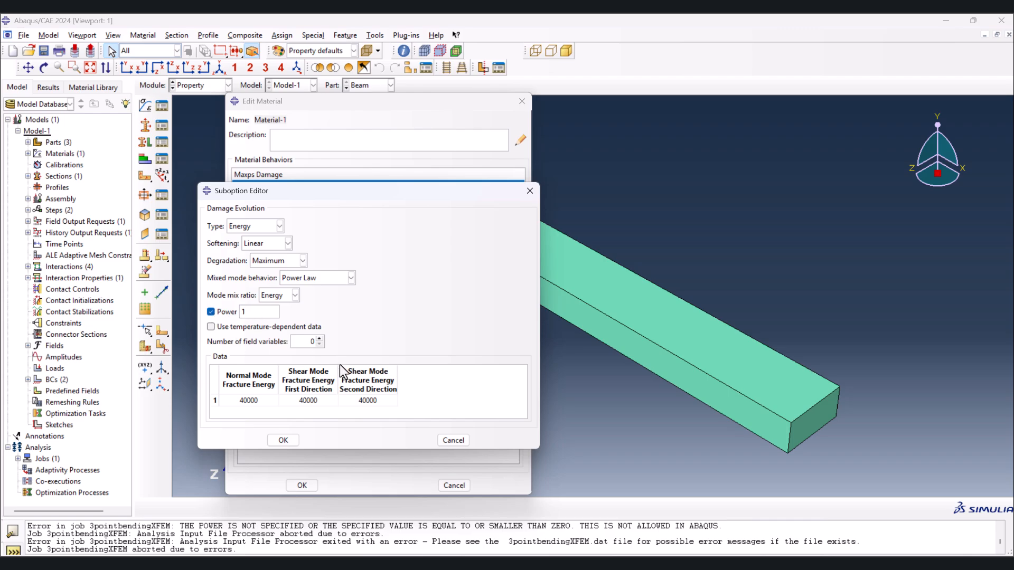
pyautogui.click(284, 440)
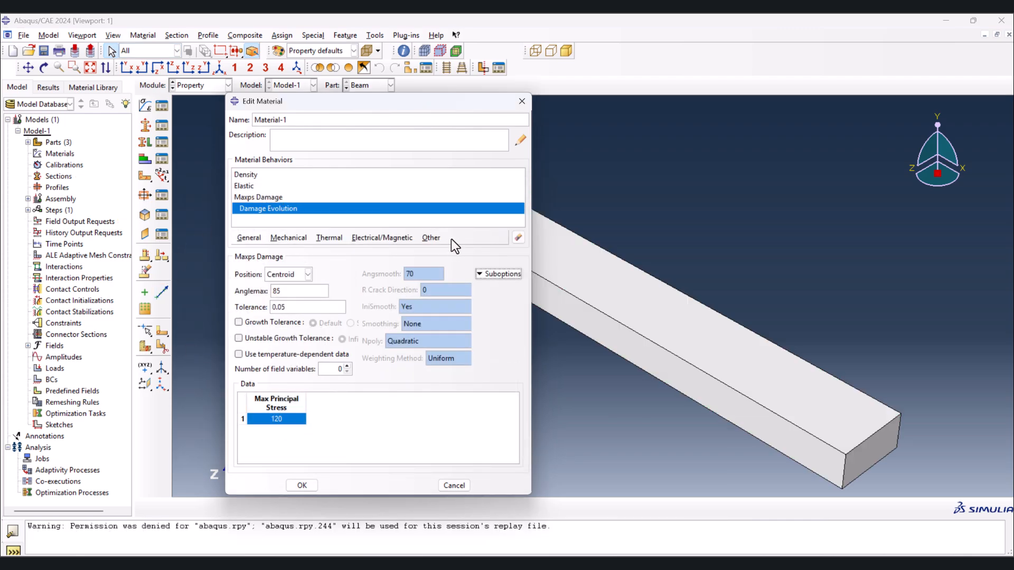
# - Add Damage Stabilization Cohesive to the Maxps Damage with a viscosity coefficient of 1e-5
pyautogui.click(493, 272)
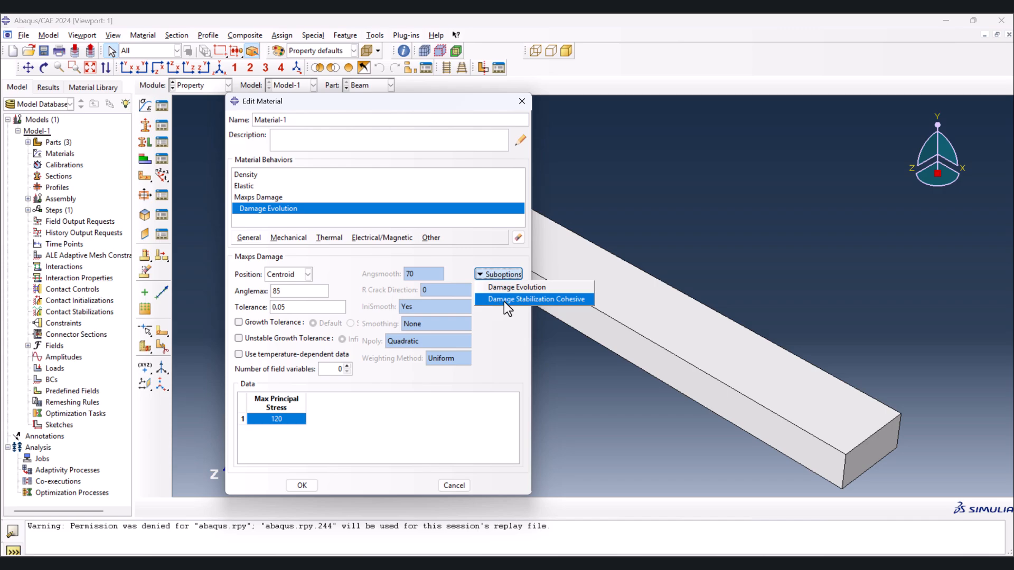
pyautogui.click(508, 300)
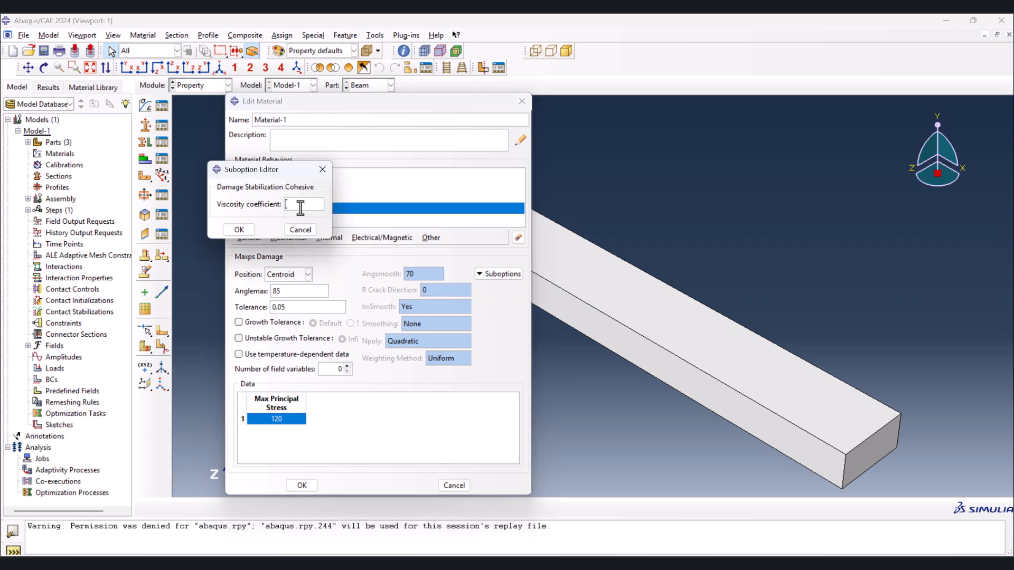
pyautogui.write('1e-5')
pyautogui.click(238, 229)
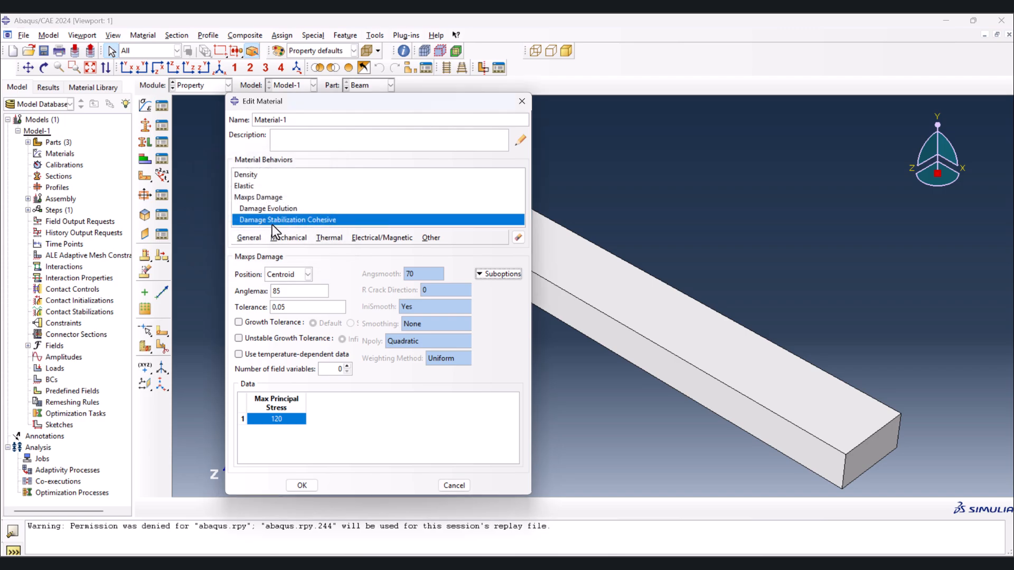
# - Review the material's density, elastic and damage behaviors and save the material
pyautogui.click(250, 175)
pyautogui.click(259, 186)
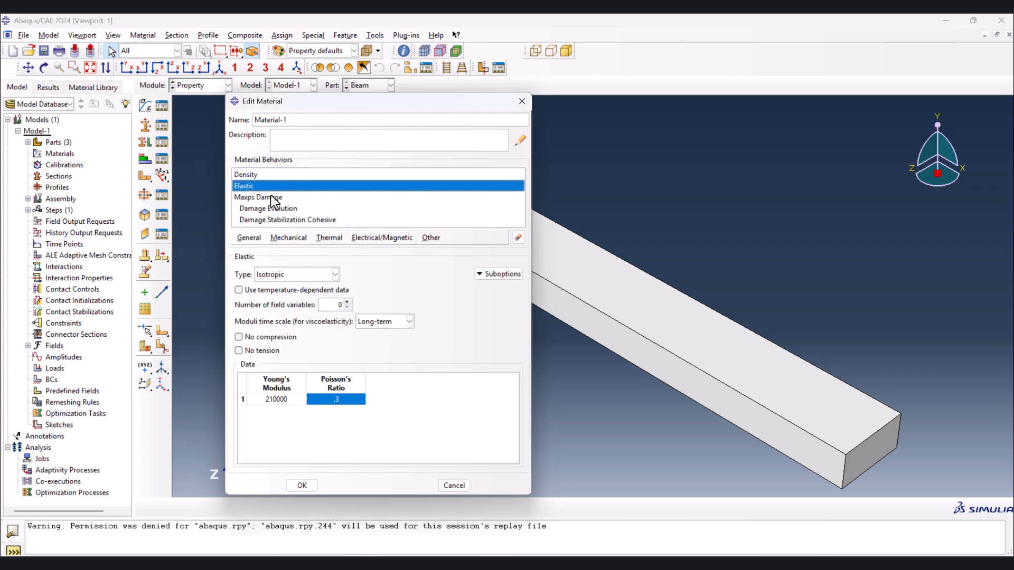
pyautogui.click(281, 198)
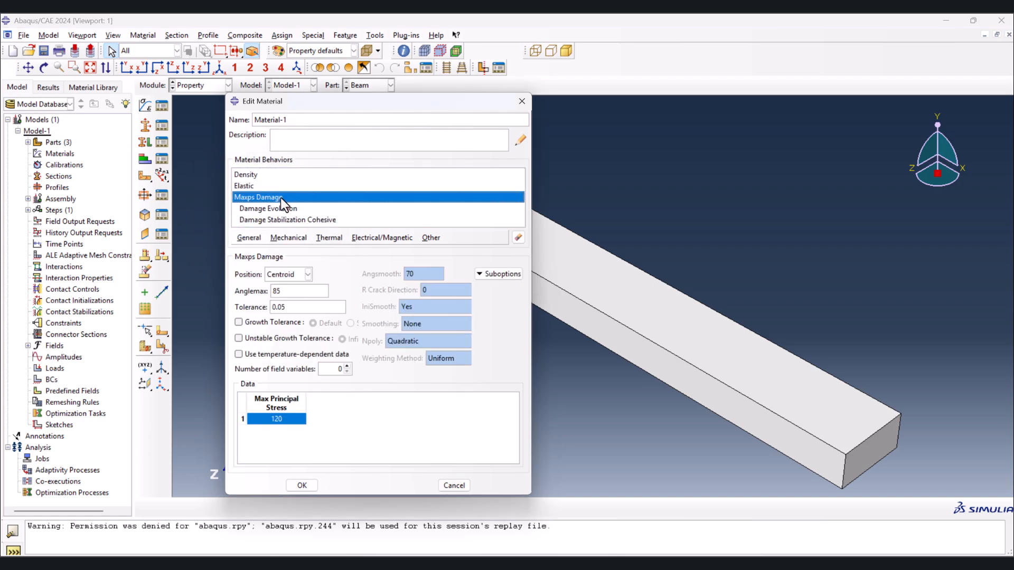
pyautogui.click(296, 221)
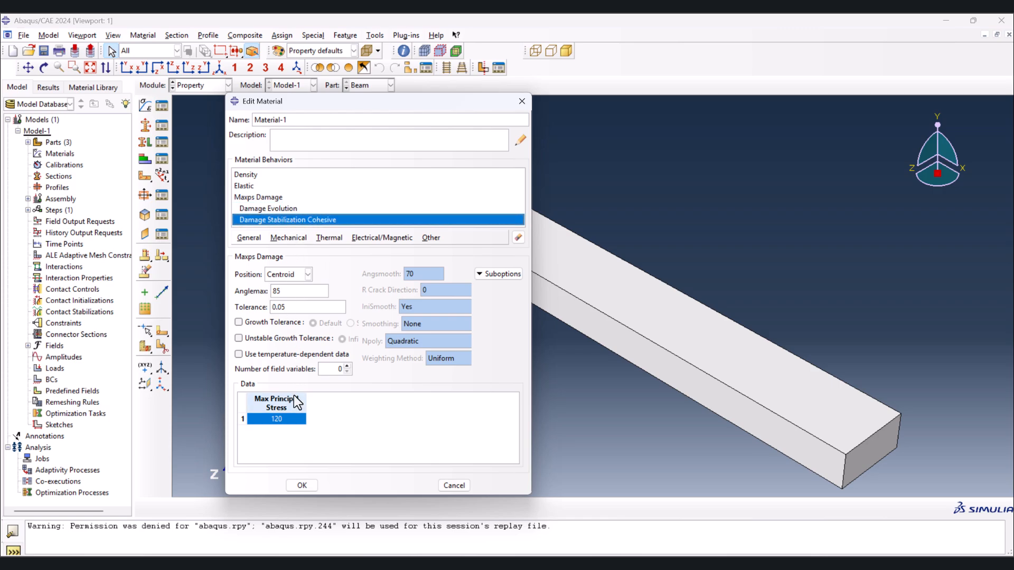
pyautogui.click(306, 489)
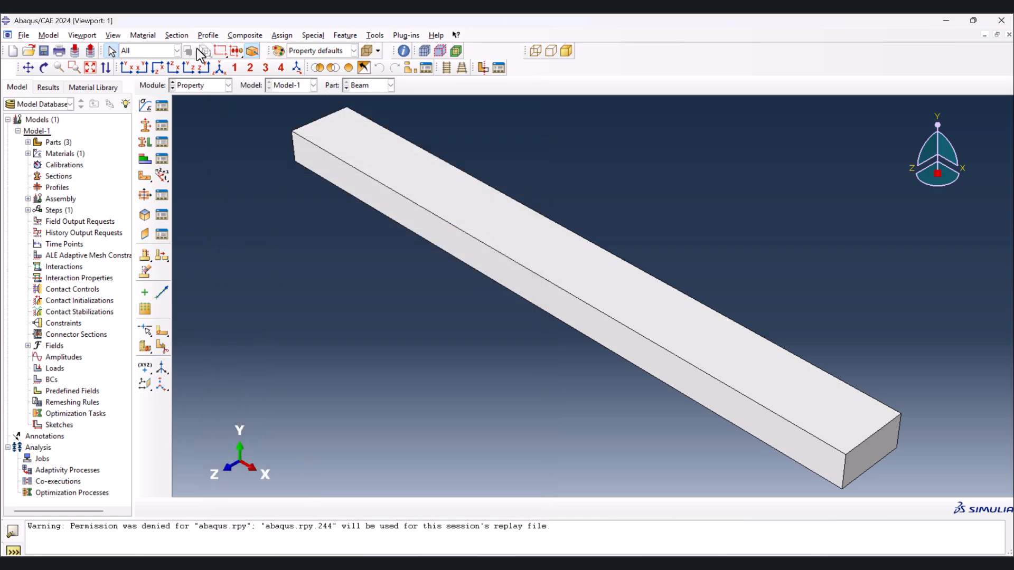
# - Create a solid homogeneous section that uses Material-1
pyautogui.click(146, 129)
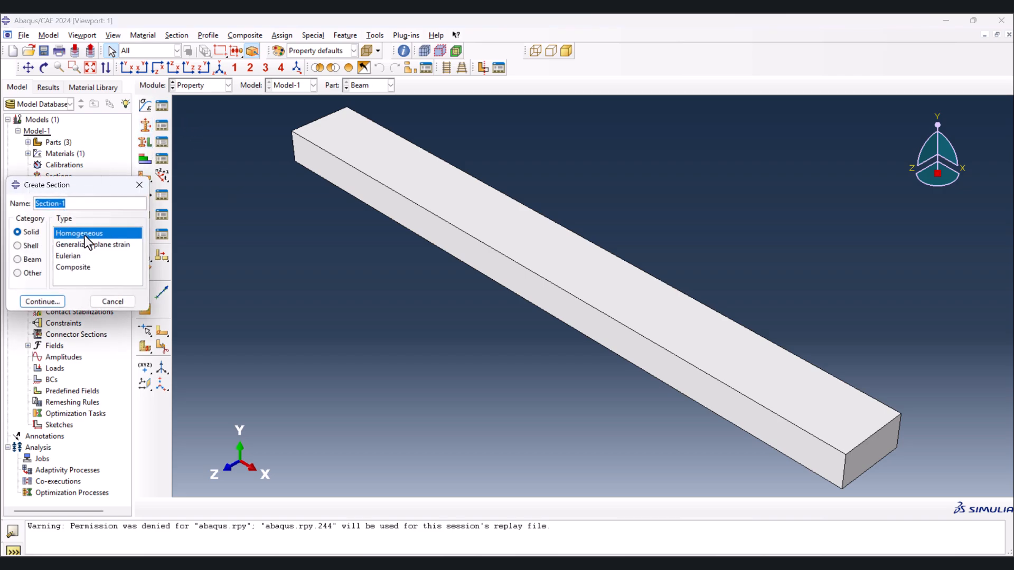
pyautogui.click(41, 301)
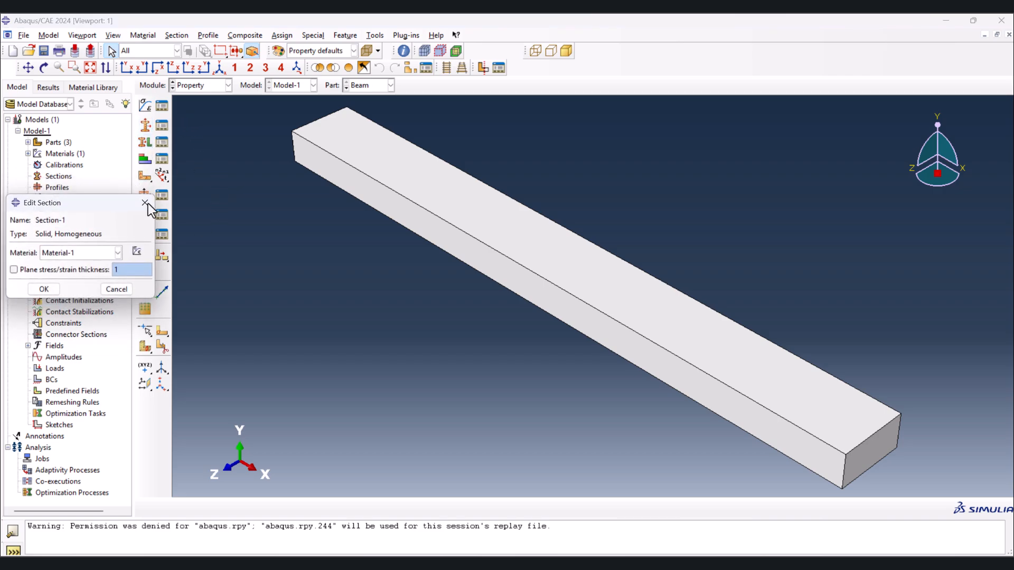
pyautogui.click(55, 290)
# - Assign the homogeneous solid section to the whole beam
pyautogui.moveTo(263, 109); pyautogui.dragTo(939, 484)
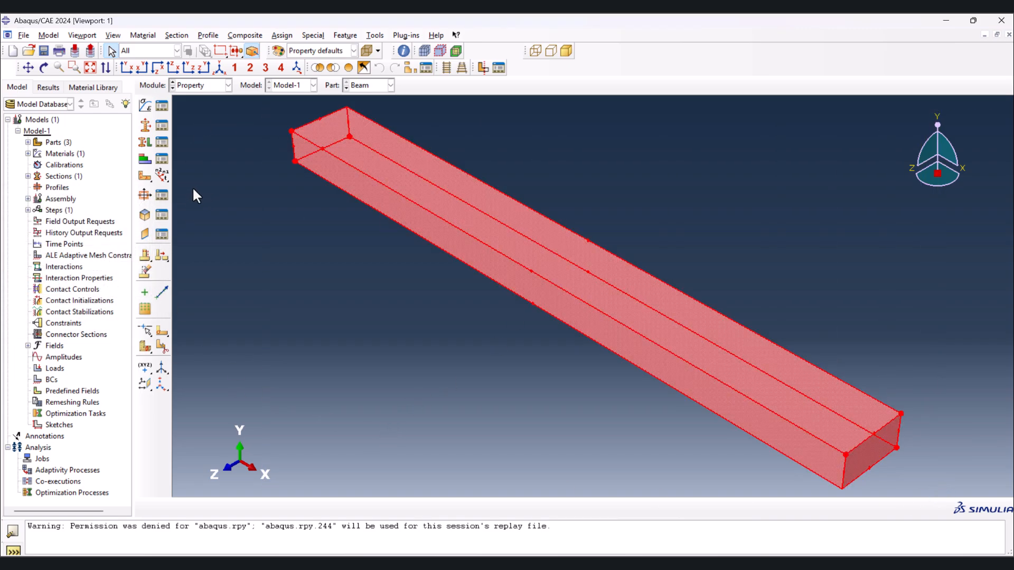
pyautogui.click(143, 144)
pyautogui.click(315, 508)
pyautogui.click(372, 507)
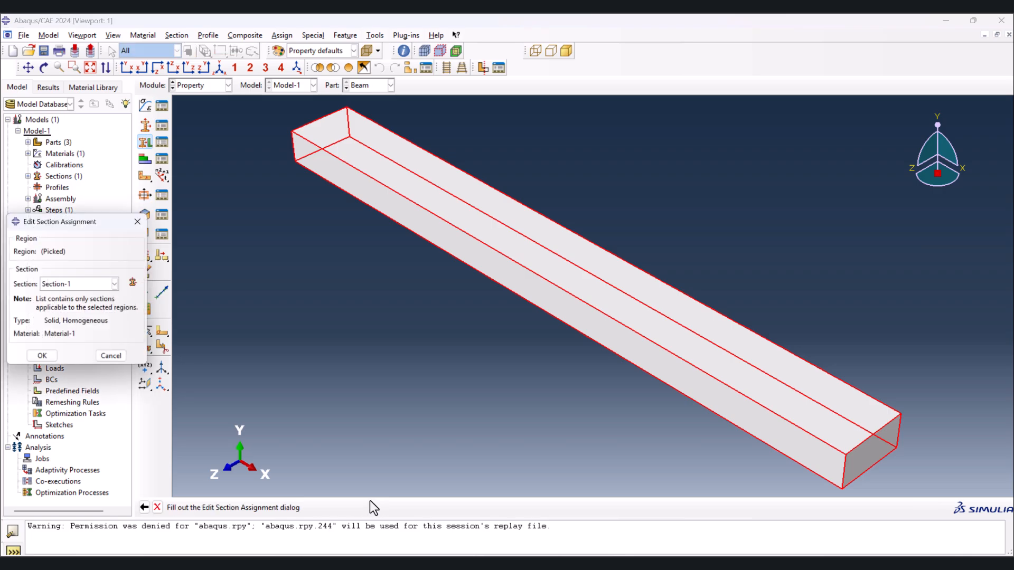
pyautogui.click(44, 361)
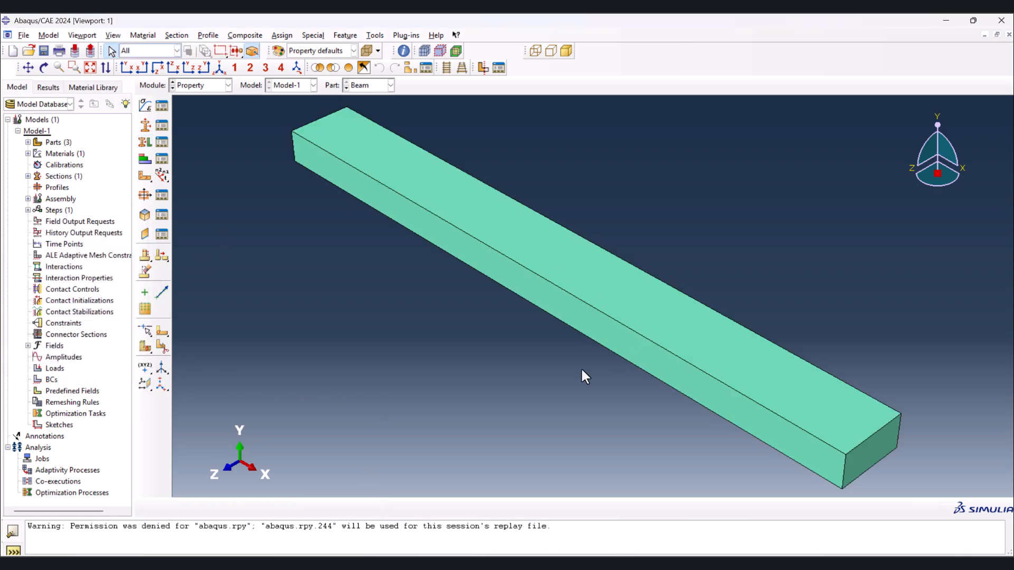
pyautogui.click(347, 87)
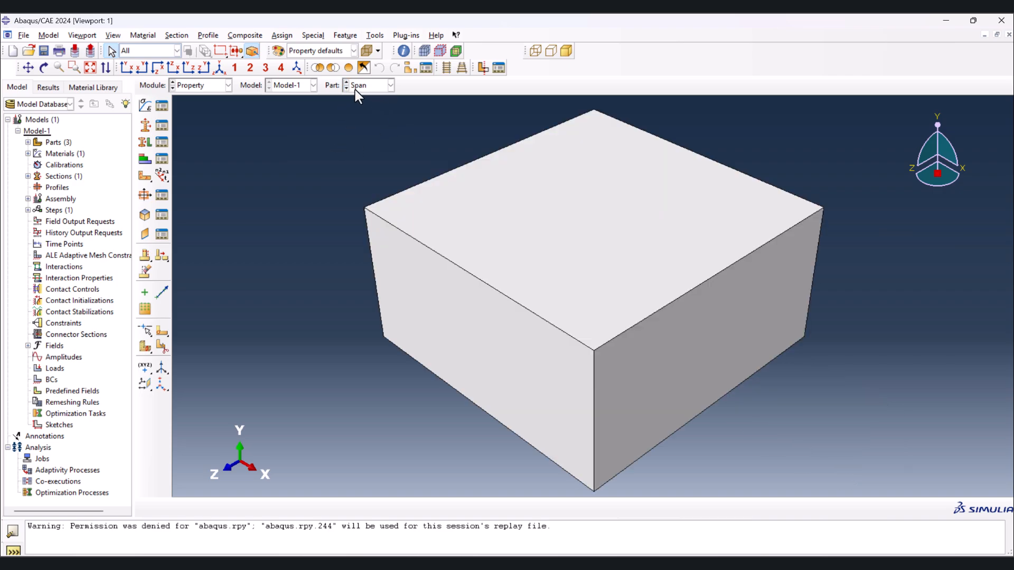
pyautogui.click(345, 88)
pyautogui.click(197, 89)
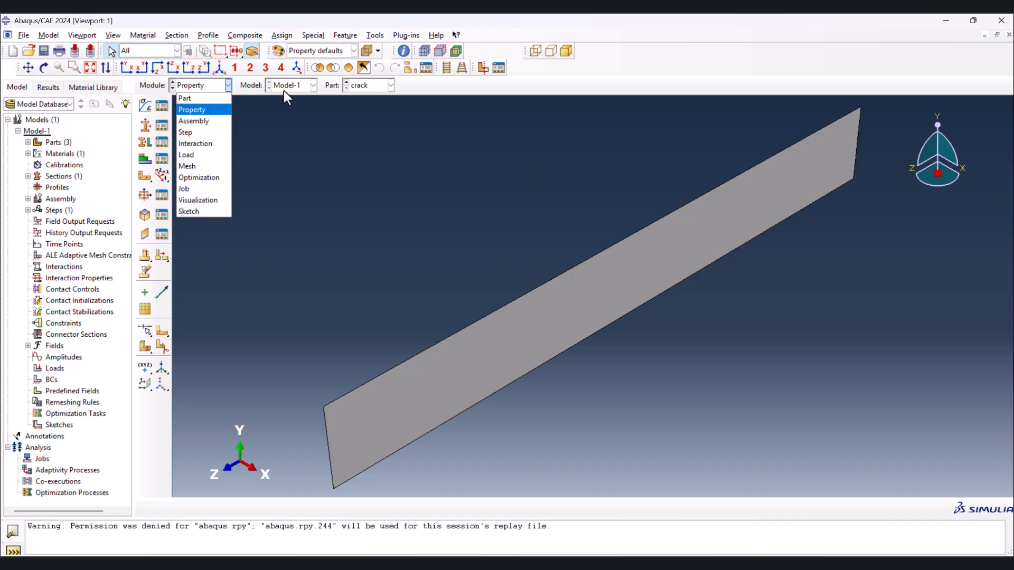
pyautogui.click(346, 88)
# - Try to create dependent assembly instances of the Beam, Span and crack parts with Span still a solid rigid part
pyautogui.click(197, 88)
pyautogui.click(199, 119)
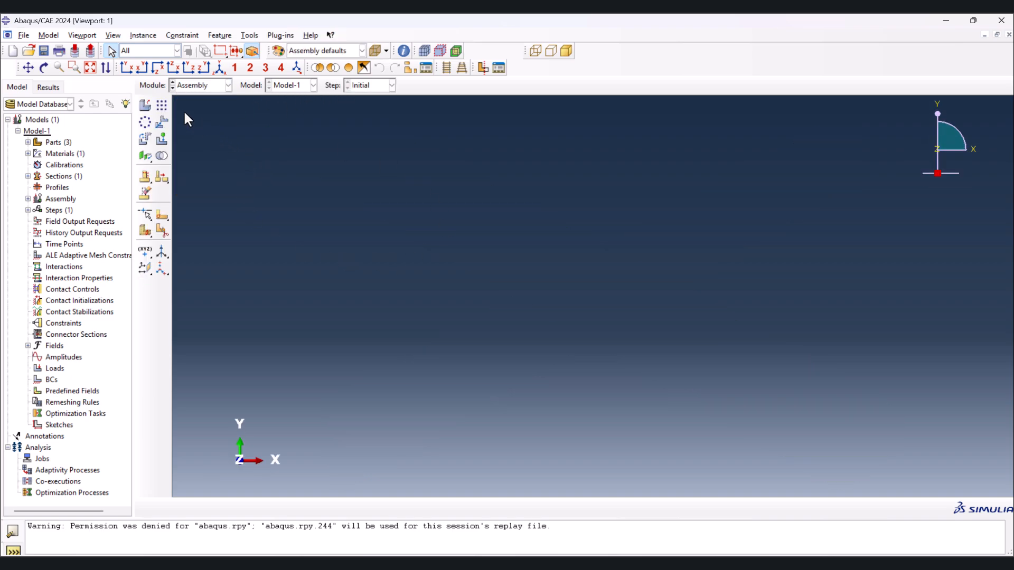
pyautogui.click(146, 105)
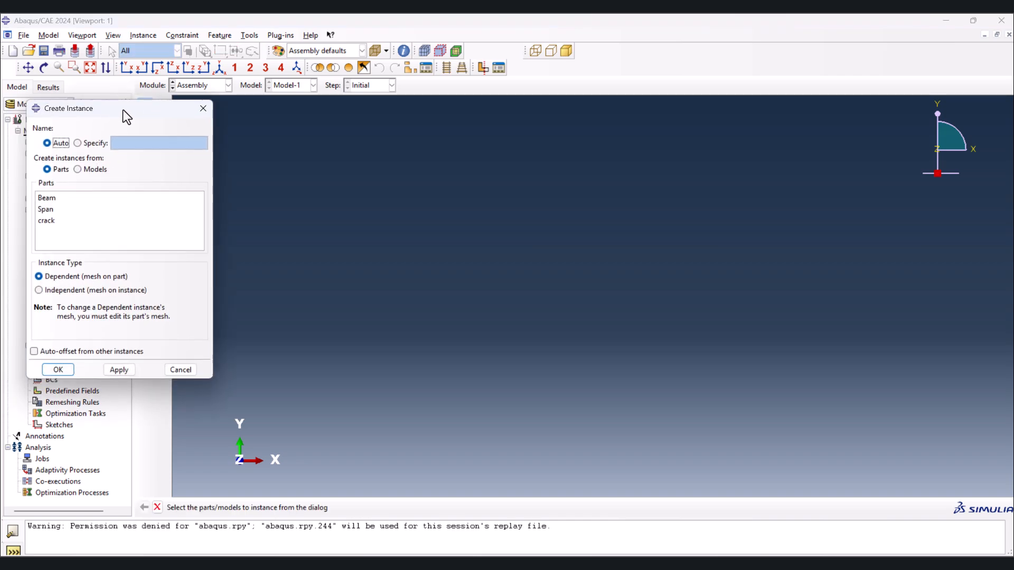
pyautogui.click(147, 191)
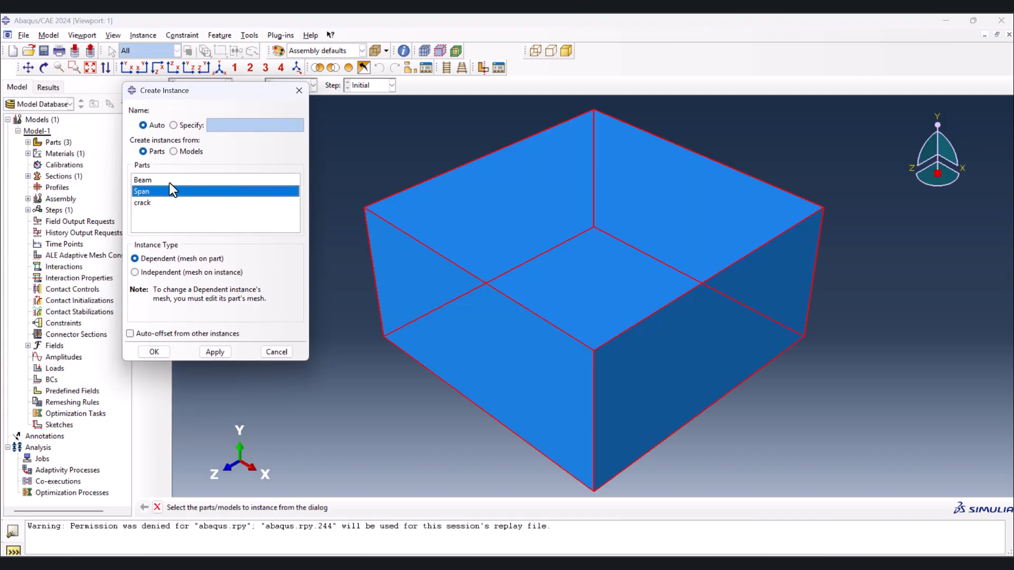
pyautogui.moveTo(171, 184); pyautogui.dragTo(158, 204)
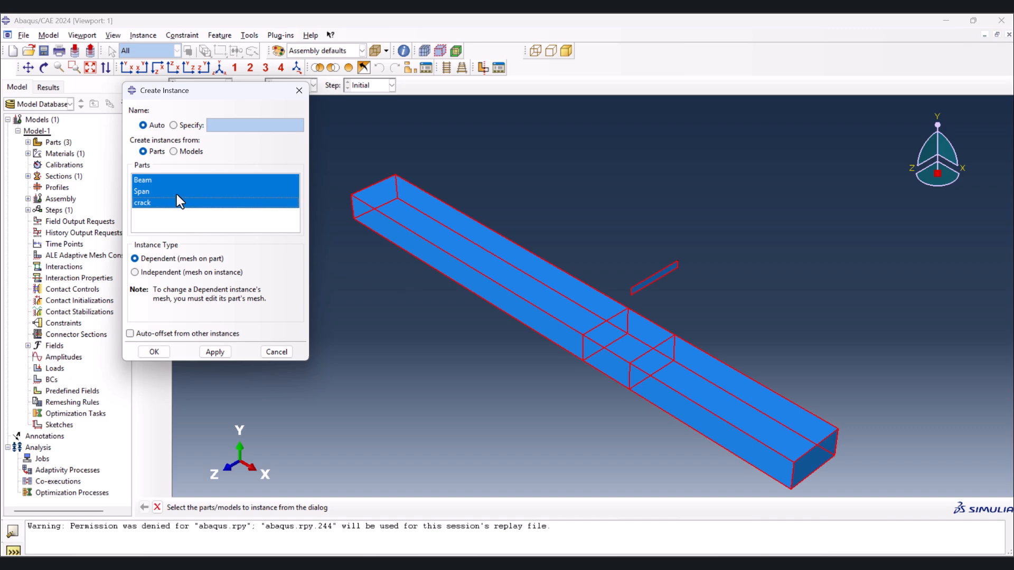
pyautogui.click(209, 353)
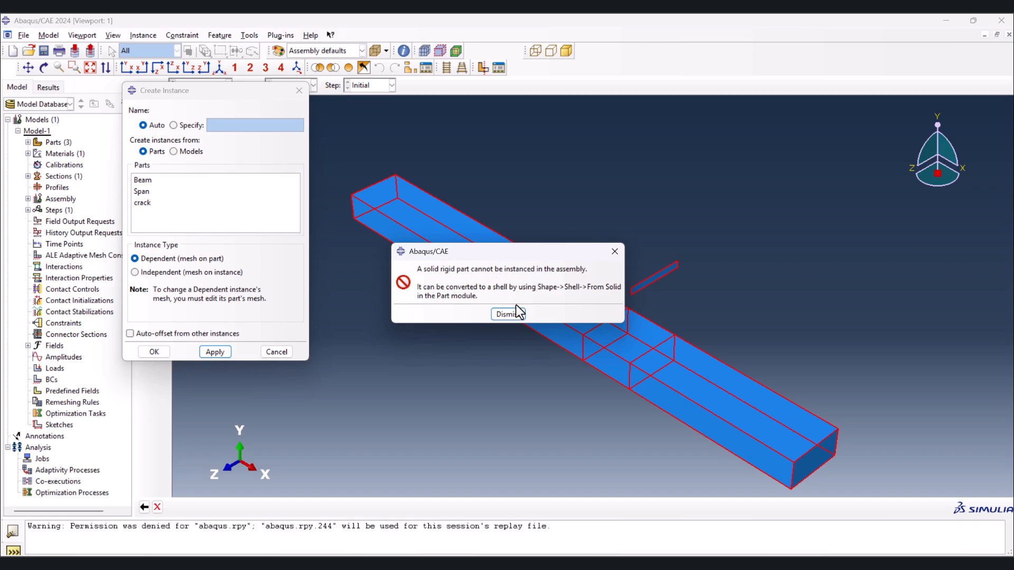
pyautogui.click(509, 314)
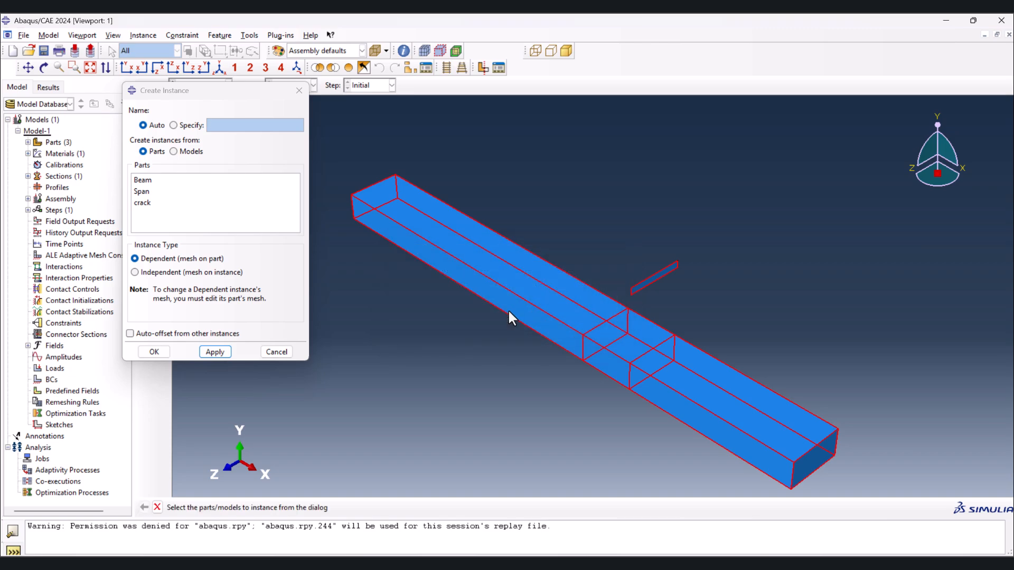
pyautogui.click(299, 91)
# - Convert the solid Span part into a shell with Create Shell From Solid and check its interior with a view cut
pyautogui.click(196, 88)
pyautogui.click(203, 99)
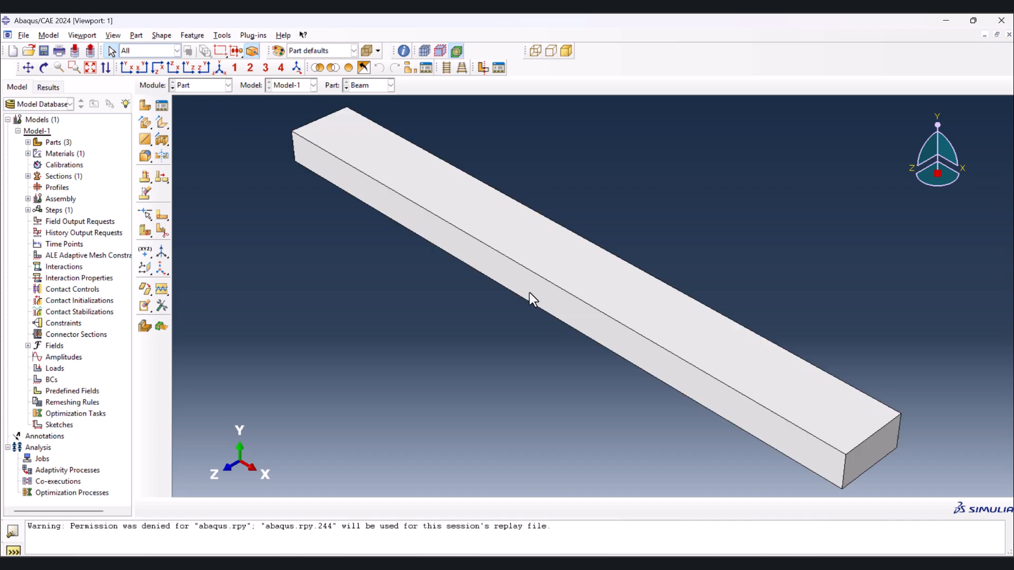
pyautogui.click(391, 83)
pyautogui.click(347, 88)
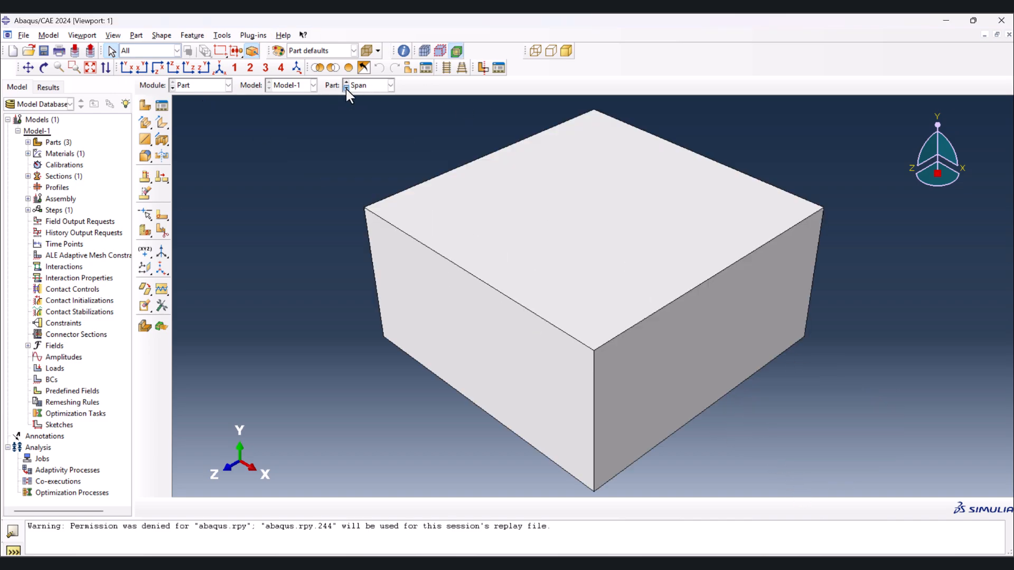
pyautogui.click(162, 126)
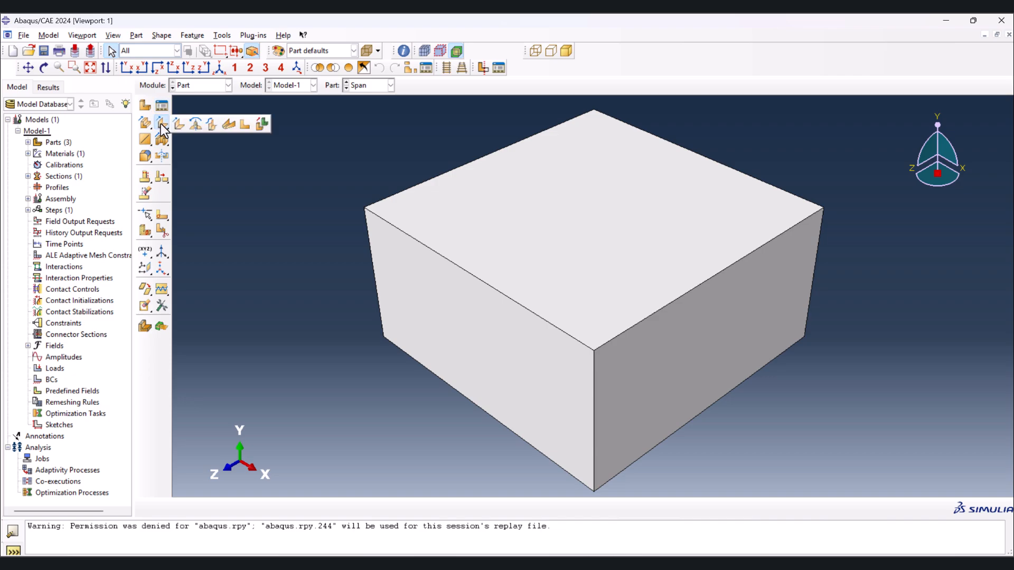
pyautogui.click(263, 124)
pyautogui.scroll(-3, 287, 178)
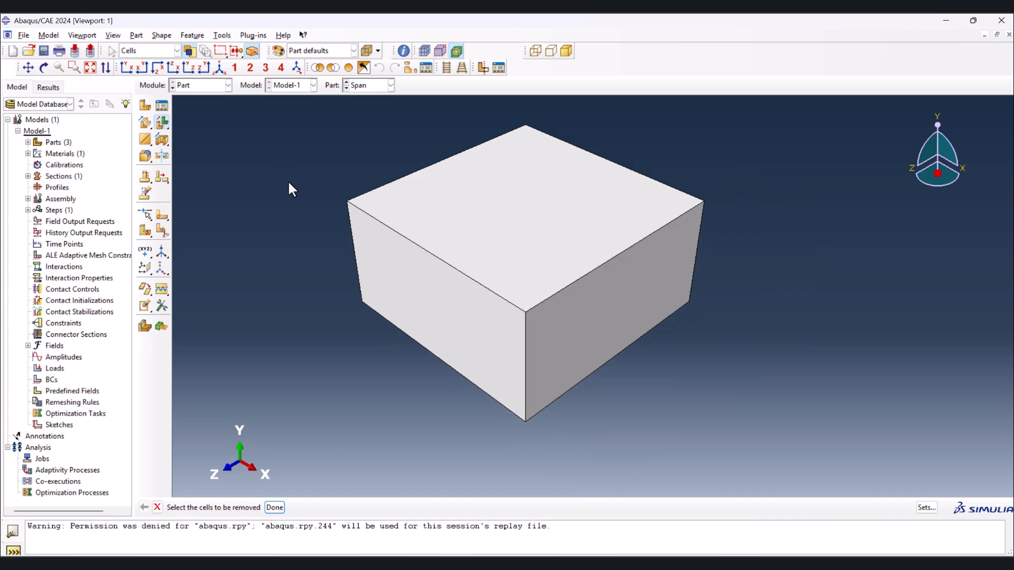
pyautogui.moveTo(245, 122)
pyautogui.mouseDown()
pyautogui.moveTo(679, 376)
pyautogui.moveTo(692, 394)
pyautogui.mouseUp()
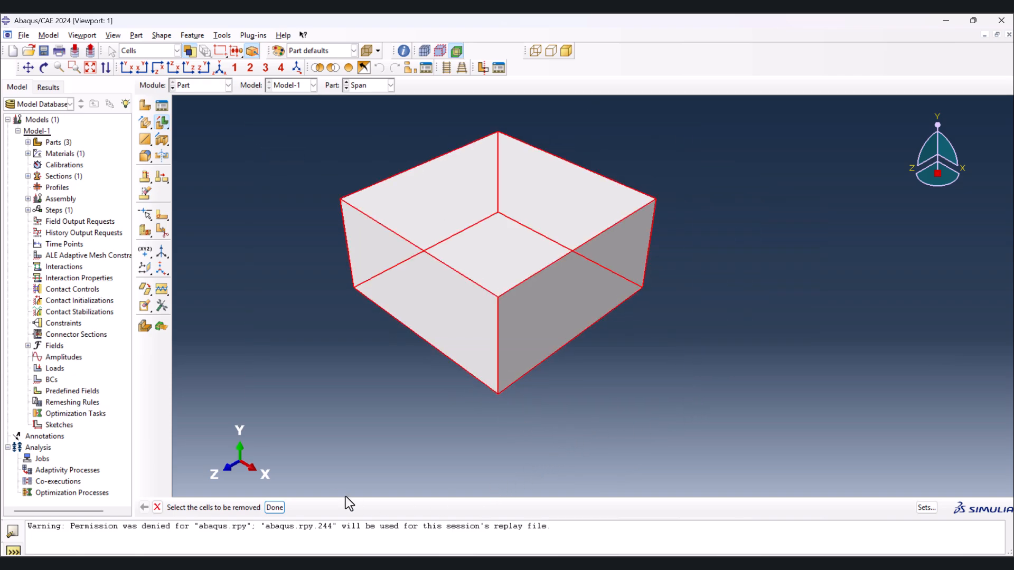
pyautogui.click(275, 508)
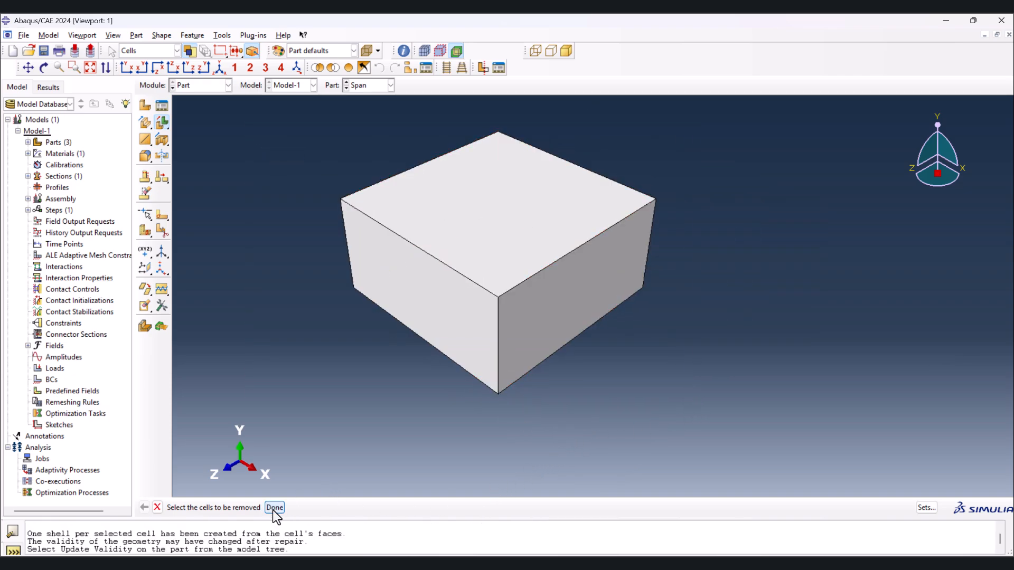
pyautogui.click(483, 67)
pyautogui.keyDown('ctrl'); pyautogui.keyDown('alt'); pyautogui.moveTo(460, 248); pyautogui.dragTo(581, 266); pyautogui.keyUp('alt'); pyautogui.keyUp('ctrl')
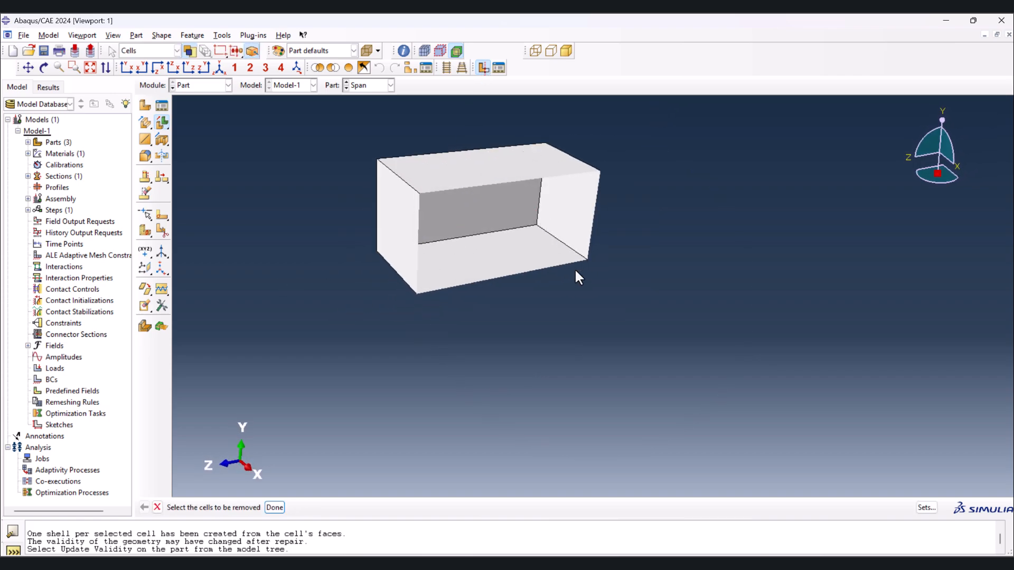
pyautogui.click(485, 70)
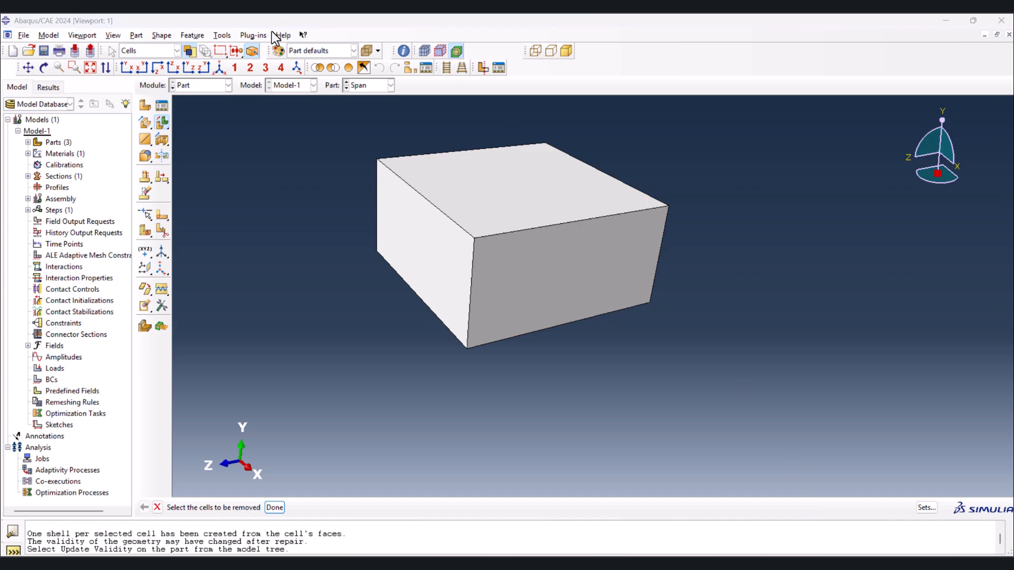
# - Create a reference point on the Span part at the midpoint of the lower edge of its +Z face
pyautogui.click(222, 35)
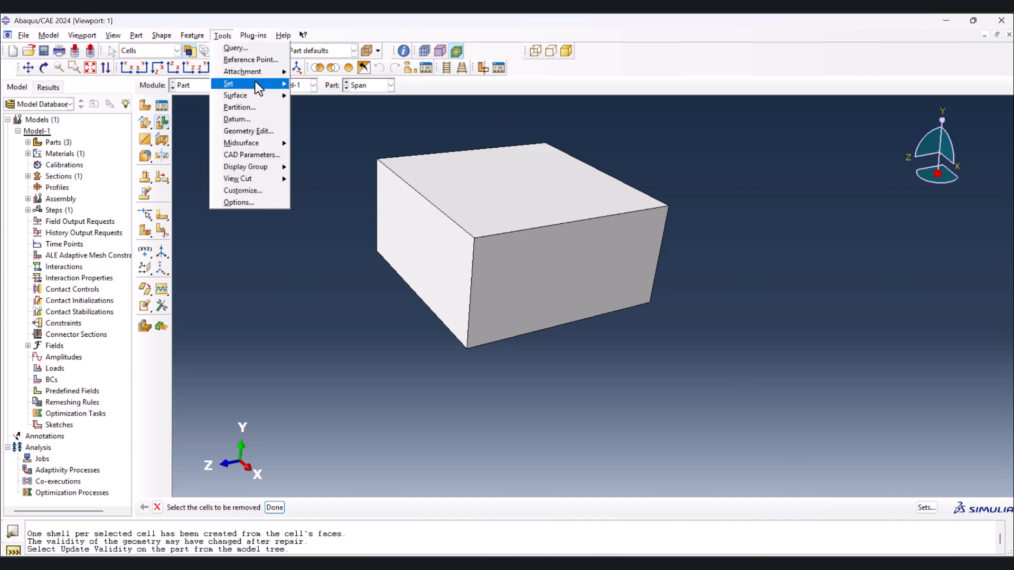
pyautogui.moveTo(255, 82)
pyautogui.click(251, 60)
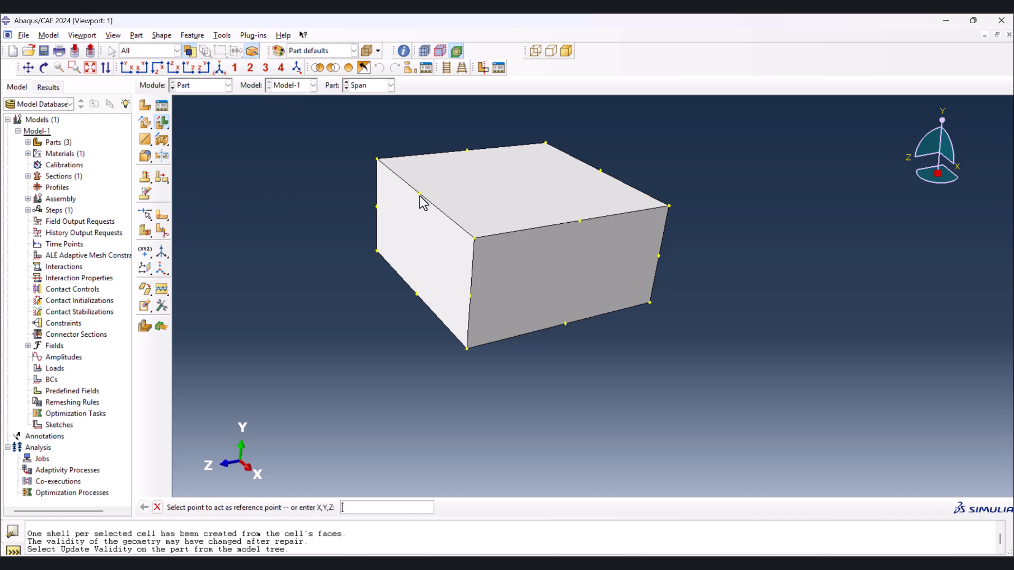
pyautogui.click(417, 295)
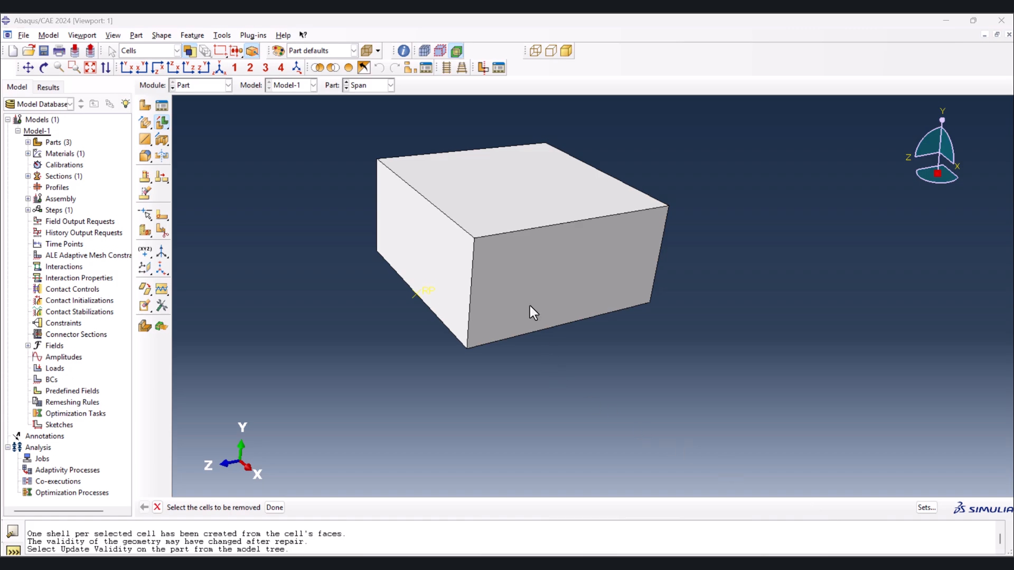
# - Create dependent instances of the Beam, Span and crack parts in the assembly
pyautogui.click(201, 86)
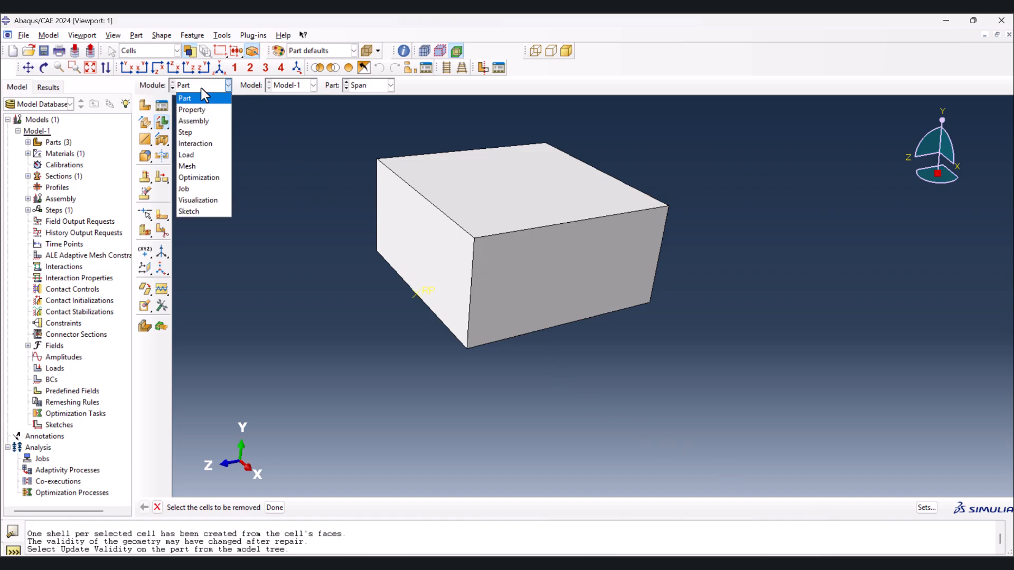
pyautogui.click(199, 120)
pyautogui.click(140, 107)
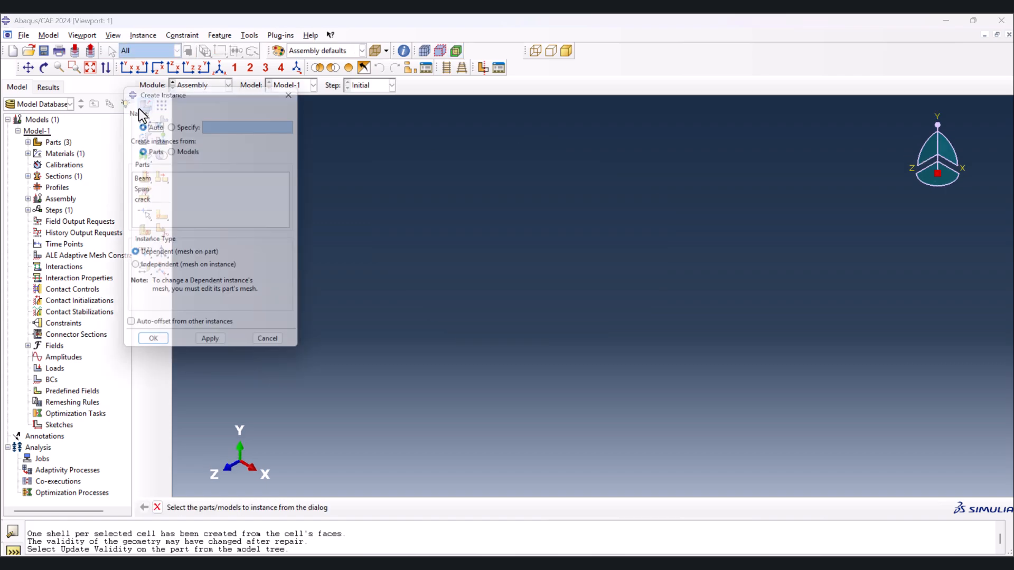
pyautogui.moveTo(143, 180); pyautogui.dragTo(154, 227)
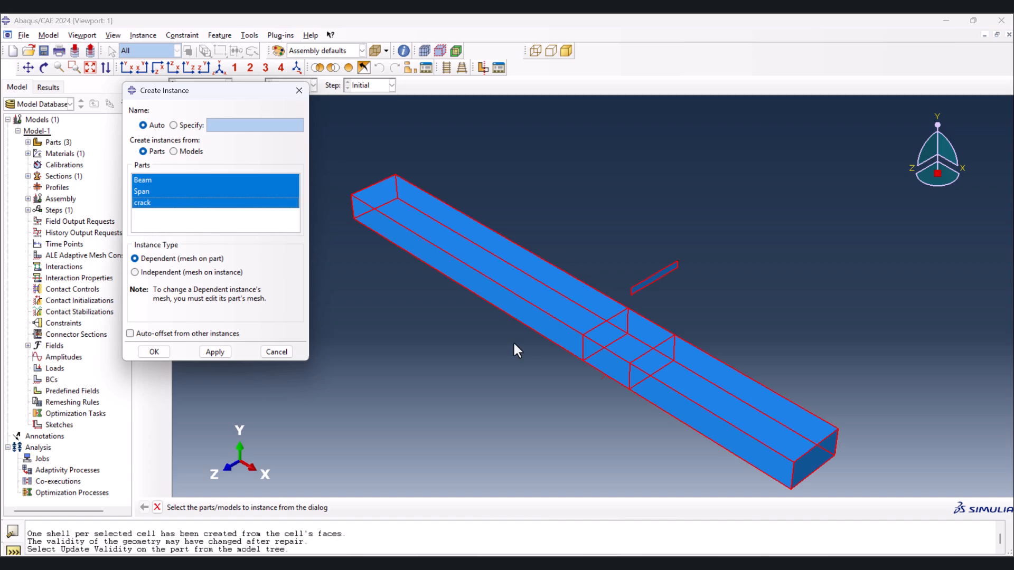
pyautogui.click(155, 352)
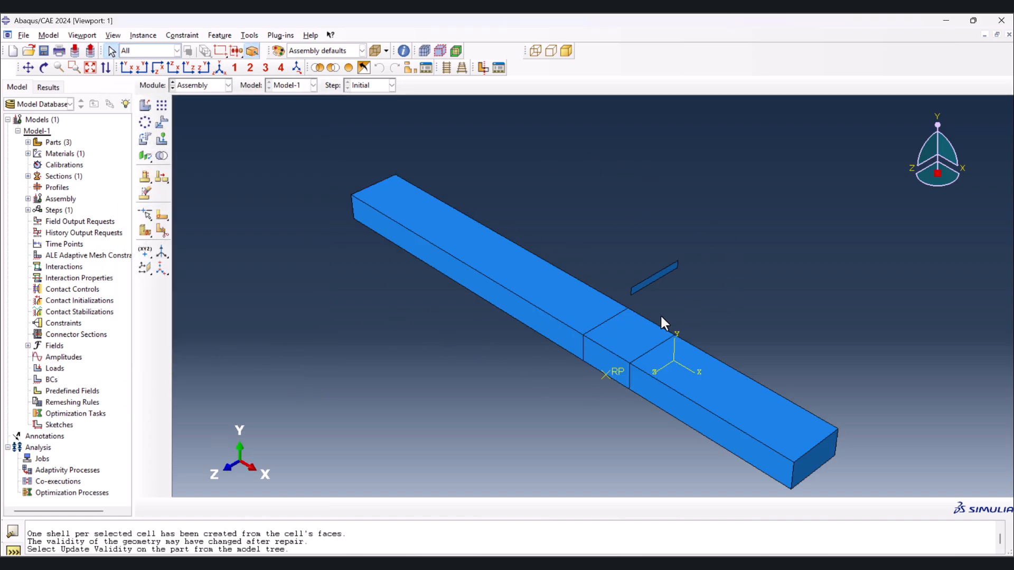
# - Translate the crack instance from its lower front corner to the midpoint of the beam's lower front long edge
pyautogui.click(162, 121)
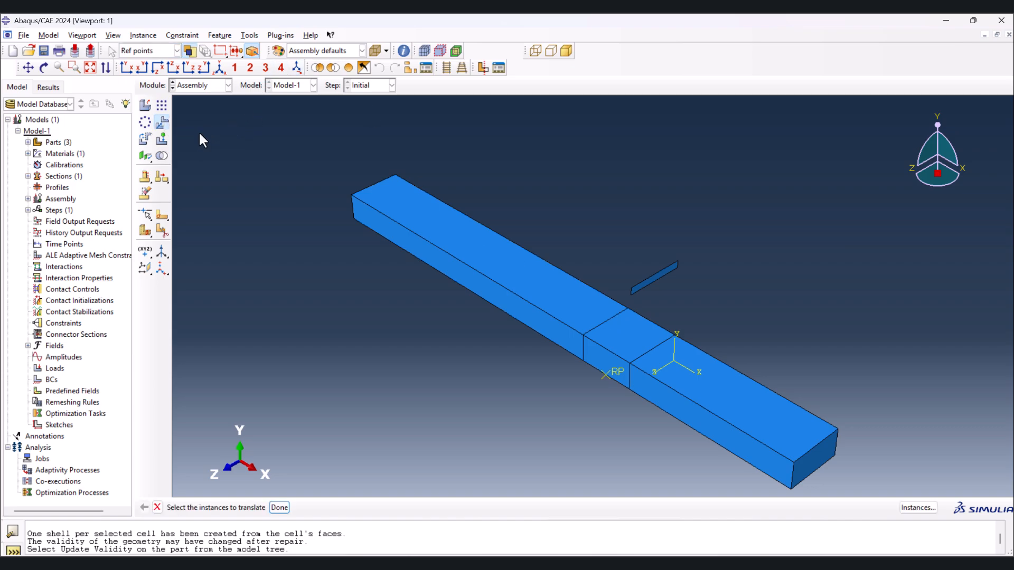
pyautogui.click(634, 291)
pyautogui.middleClick(652, 292)
pyautogui.scroll(3, 638, 296)
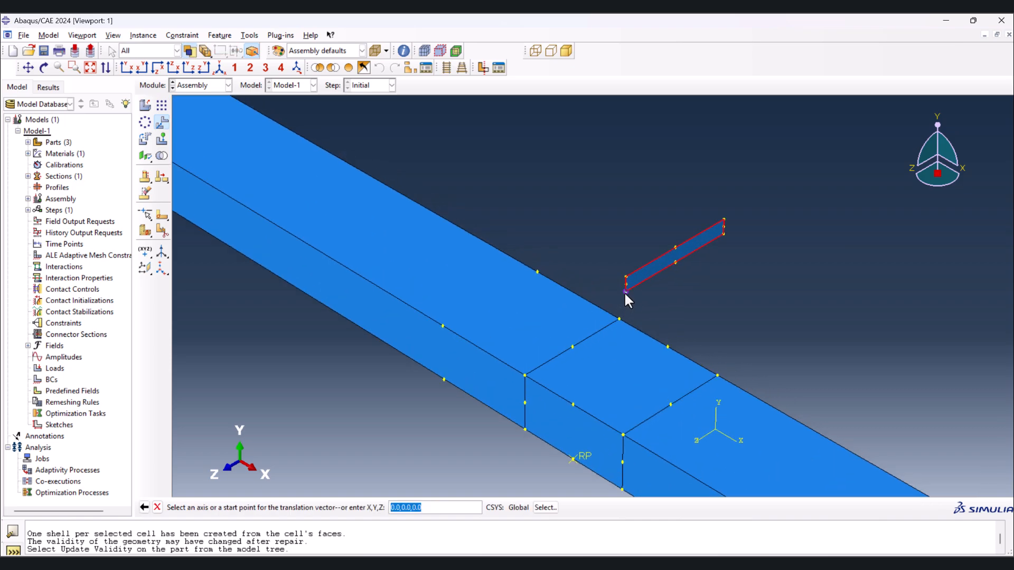
pyautogui.click(626, 291)
pyautogui.click(442, 378)
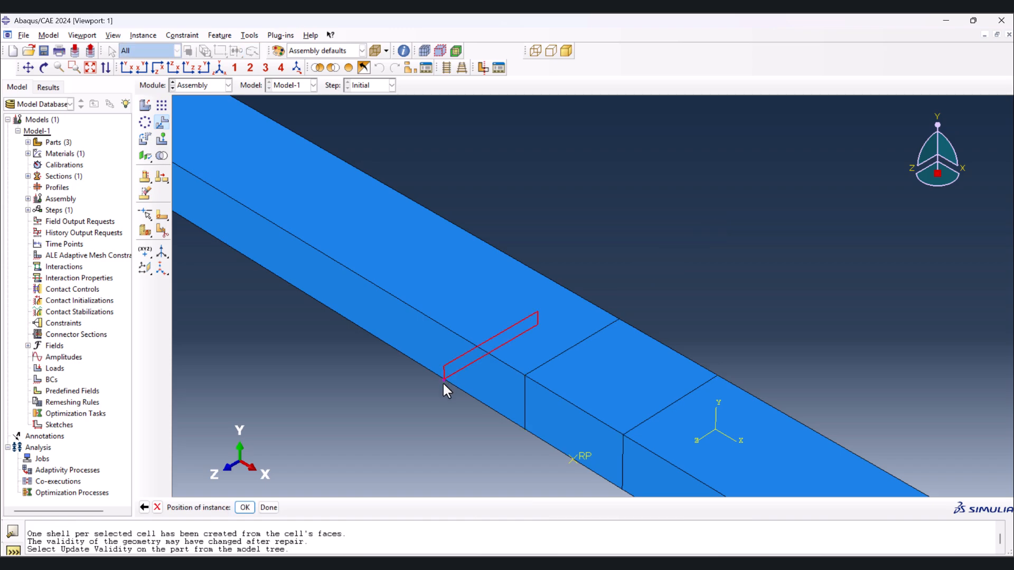
pyautogui.middleClick(388, 397)
pyautogui.scroll(-3, 570, 243)
pyautogui.scroll(-1, 587, 217)
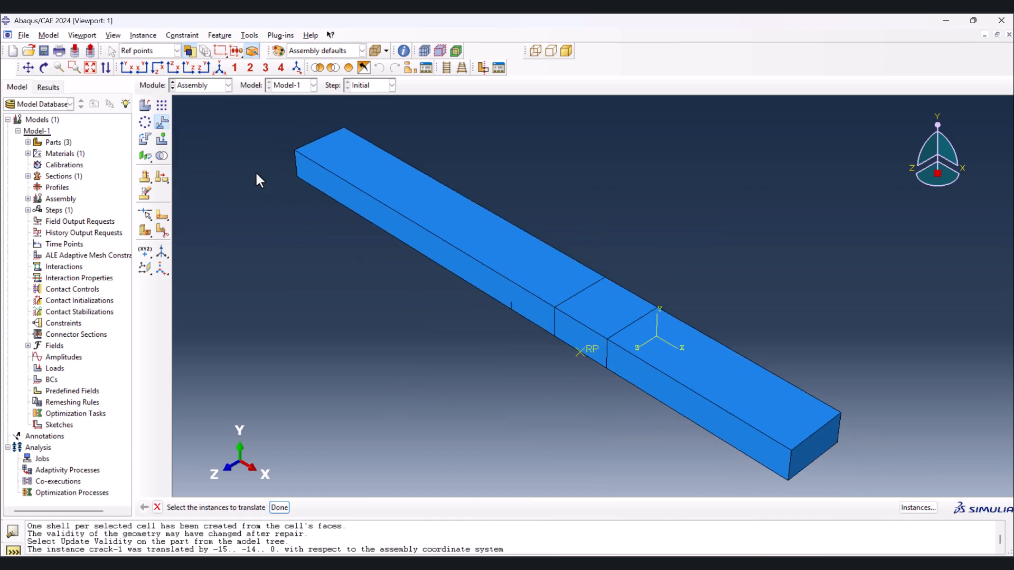
# - Translate the span instance from its reference point to the midpoint of the beam's upper front long edge
pyautogui.click(591, 311)
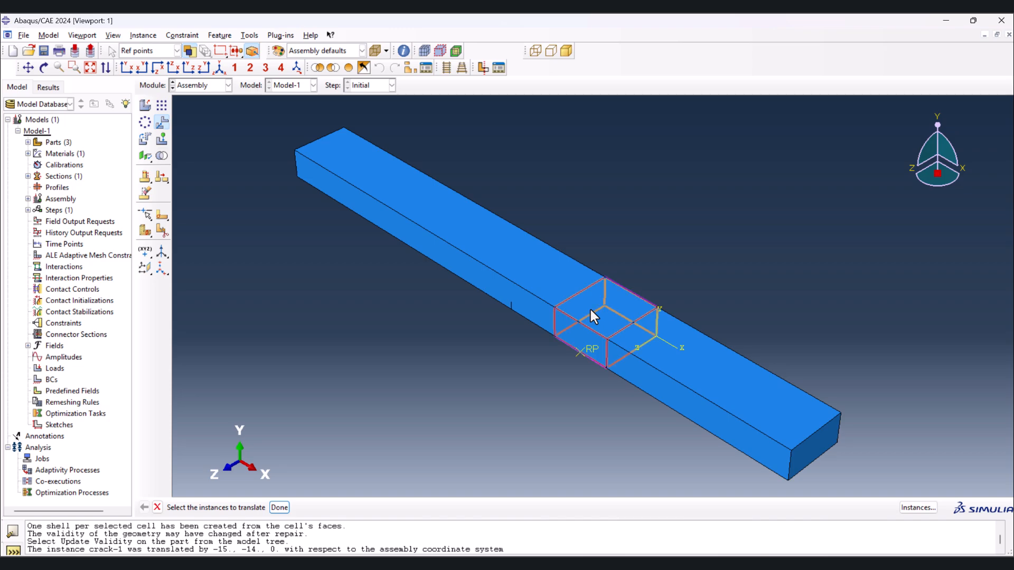
pyautogui.middleClick(435, 319)
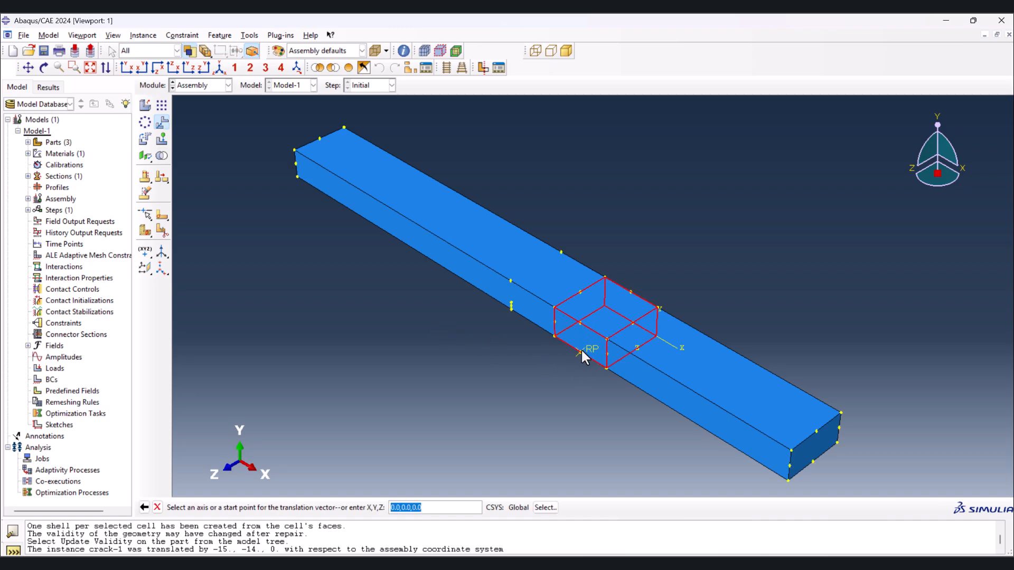
pyautogui.click(580, 352)
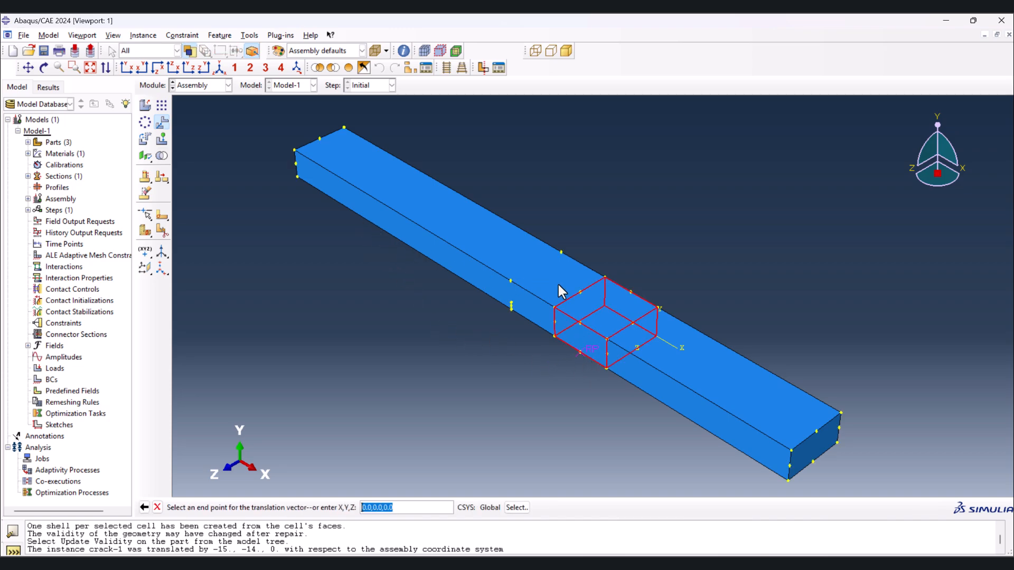
pyautogui.click(511, 281)
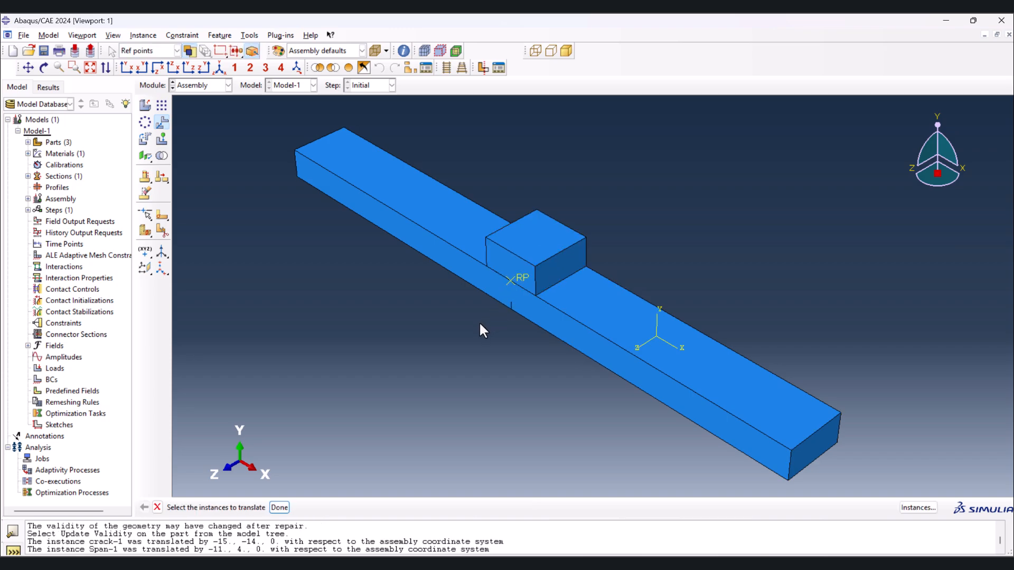
pyautogui.middleClick(392, 153)
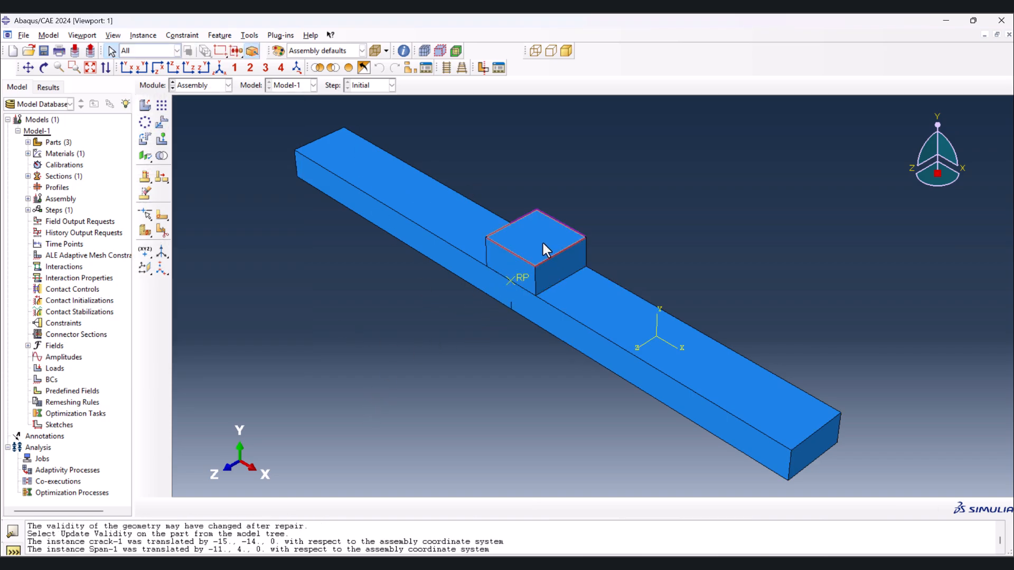
# - Add two more dependent instances of the Span part to the assembly
pyautogui.click(144, 108)
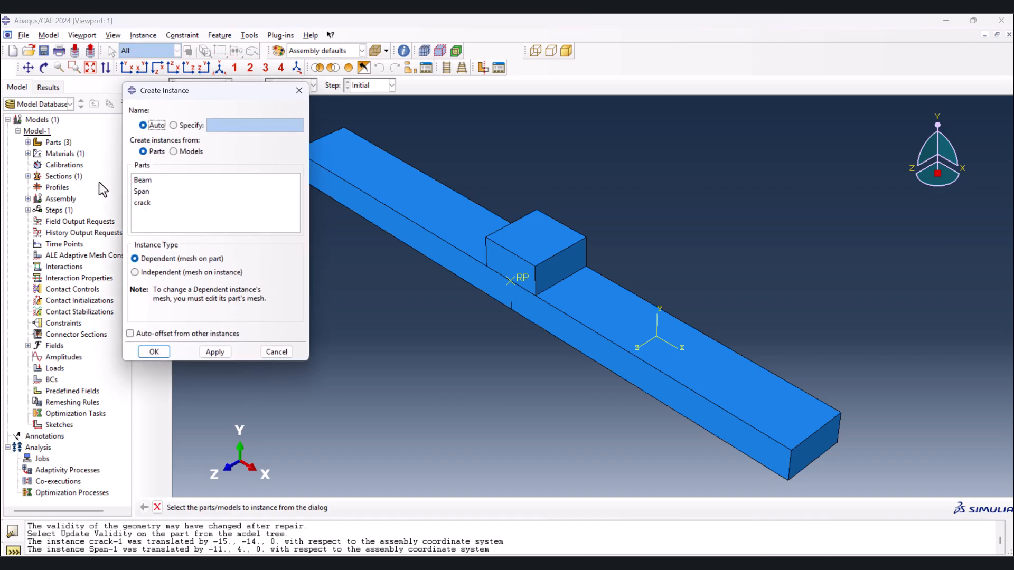
pyautogui.click(147, 192)
pyautogui.click(214, 352)
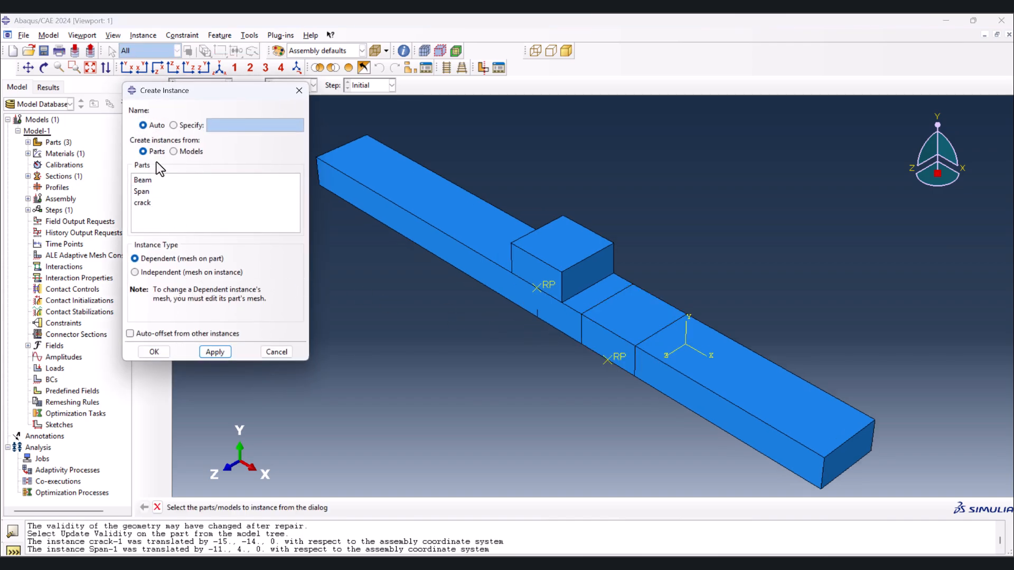
pyautogui.click(146, 192)
pyautogui.click(216, 352)
pyautogui.click(276, 352)
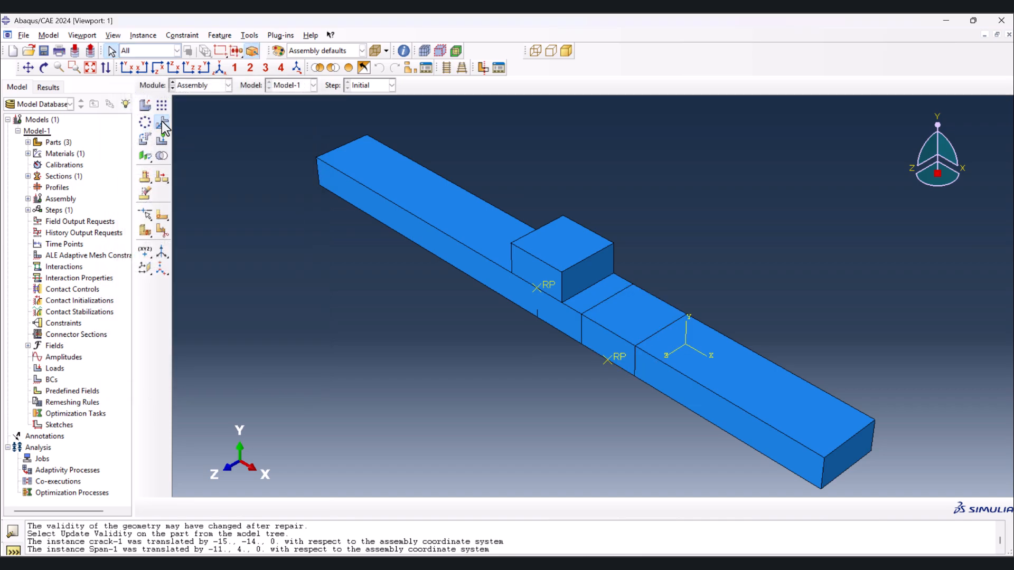
# - Translate one new span instance from its upper front corner at negative X to the beam's lower front corner at the negative-X end
pyautogui.click(162, 123)
pyautogui.click(604, 346)
pyautogui.middleClick(604, 375)
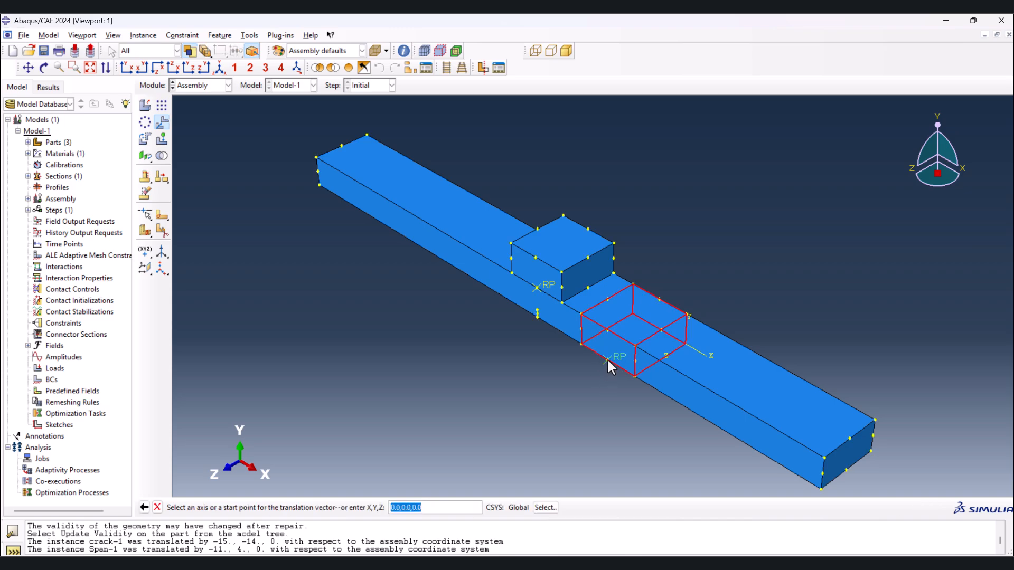
pyautogui.click(607, 360)
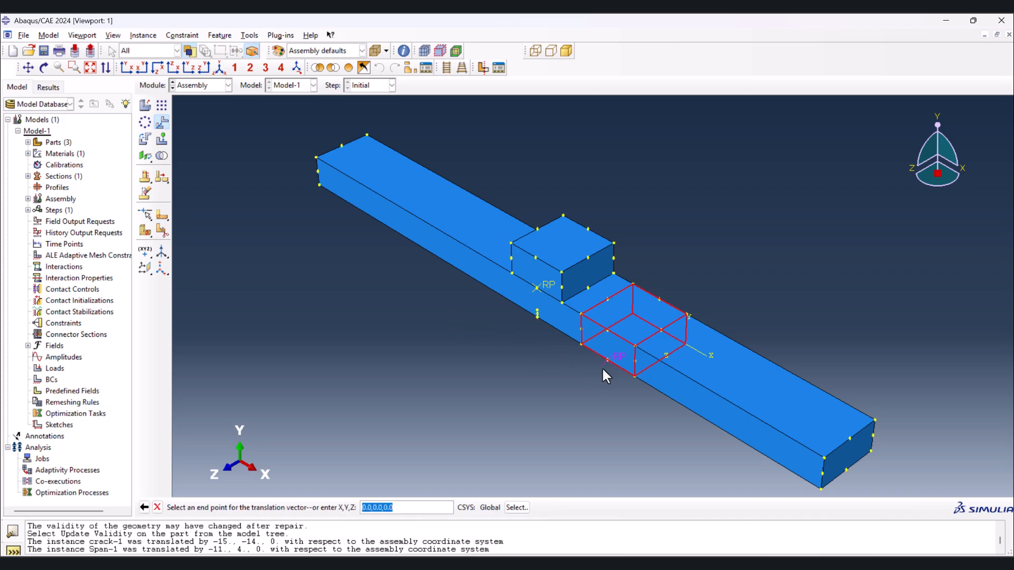
pyautogui.click(145, 508)
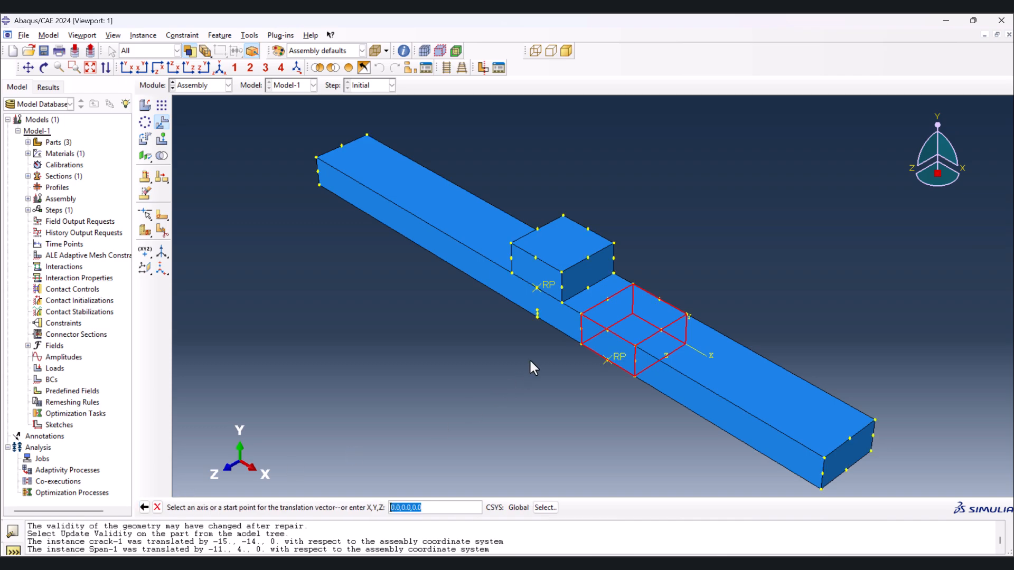
pyautogui.click(582, 315)
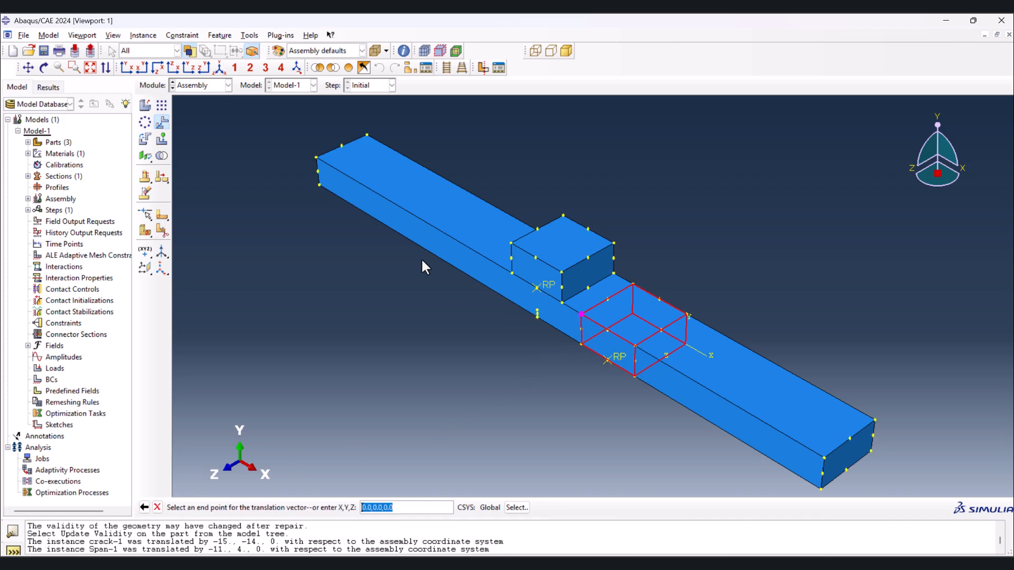
pyautogui.click(319, 184)
pyautogui.middleClick(311, 217)
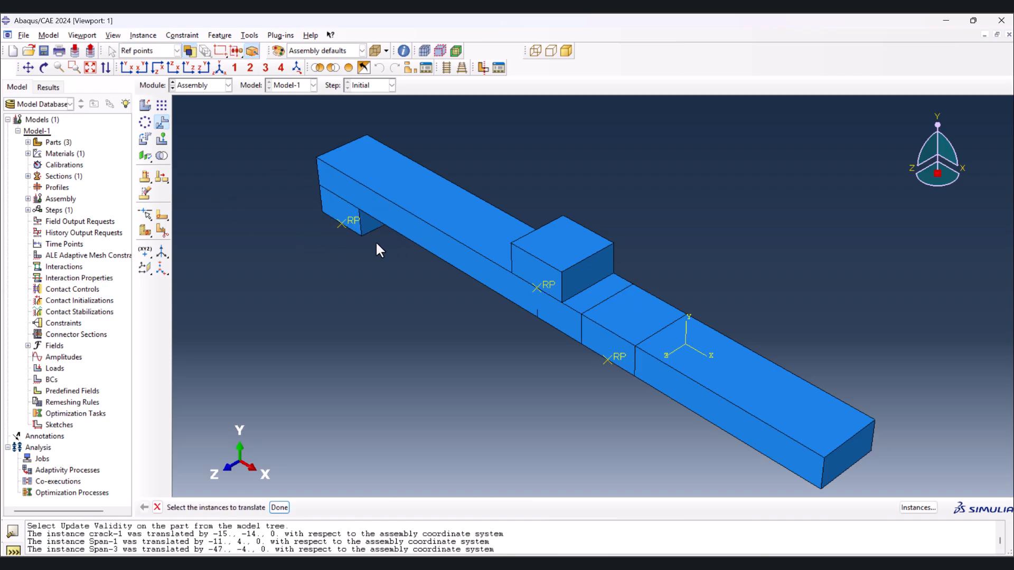
# - Translate the remaining span instance from its upper front corner at positive X to the beam's lower front corner at the positive-X end
pyautogui.click(607, 347)
pyautogui.middleClick(655, 396)
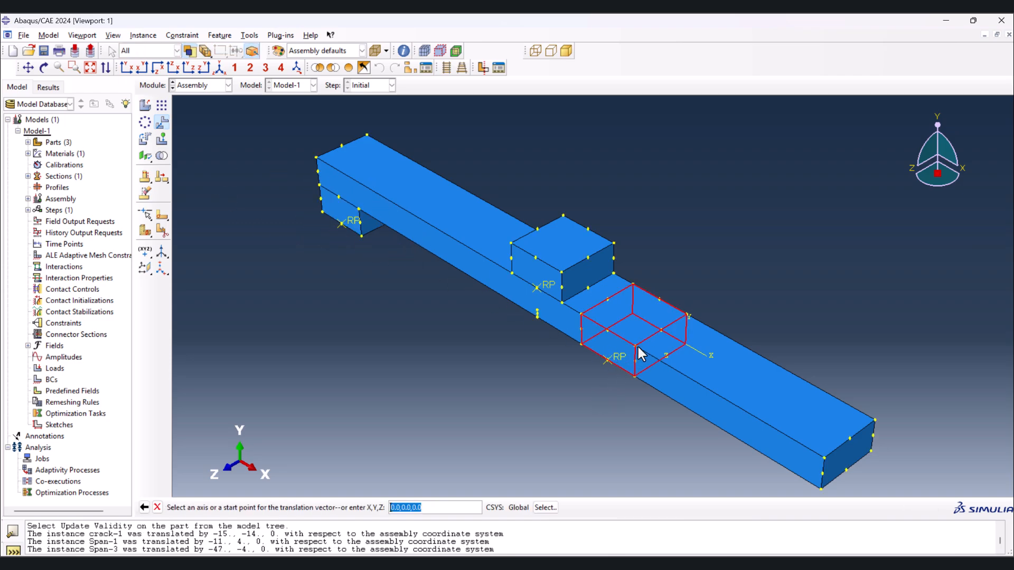
pyautogui.click(636, 347)
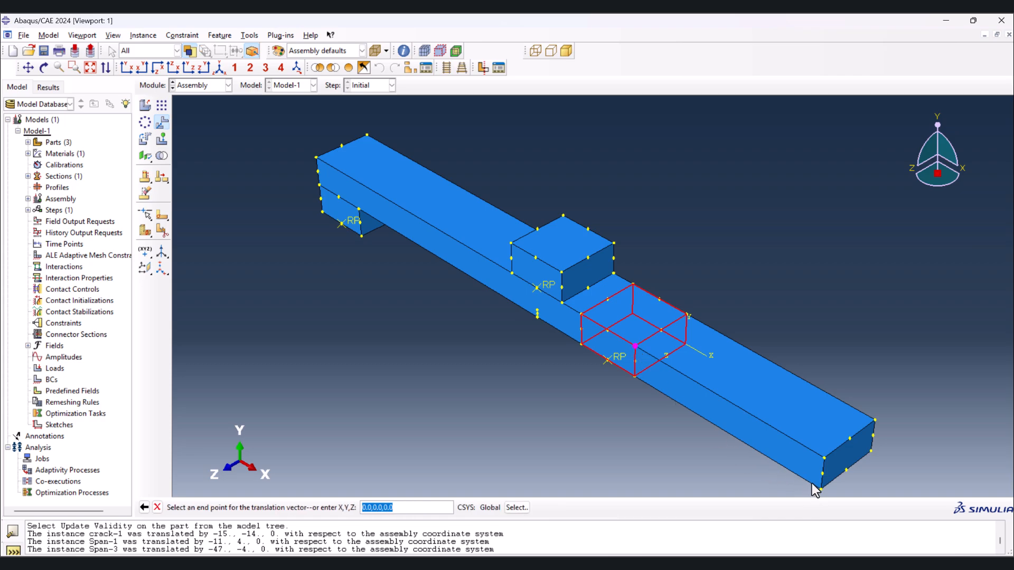
pyautogui.scroll(-2, 797, 355)
pyautogui.click(815, 443)
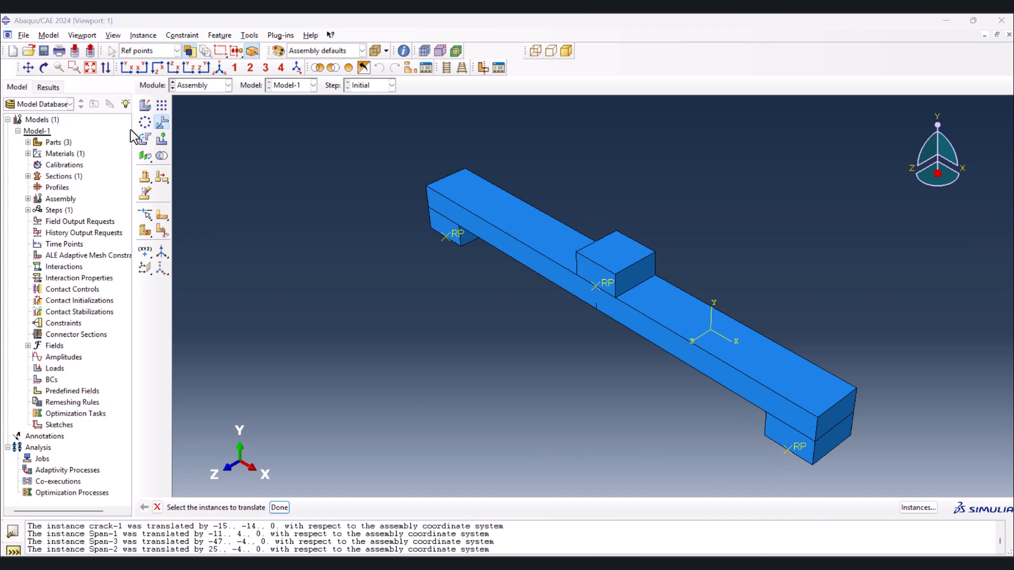
# - Create a Static, General analysis step after the Initial step
pyautogui.click(205, 87)
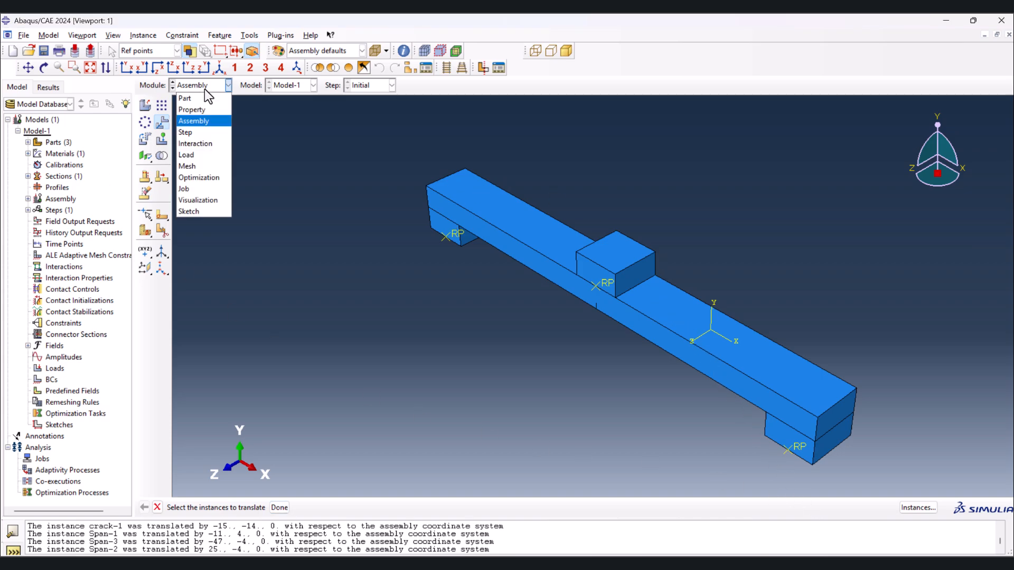
pyautogui.click(201, 133)
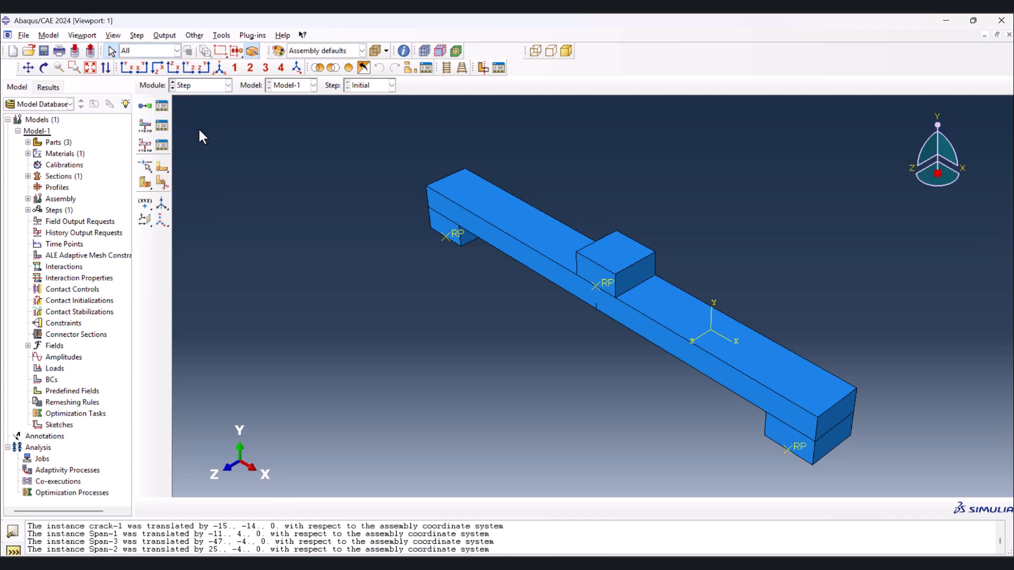
pyautogui.click(143, 107)
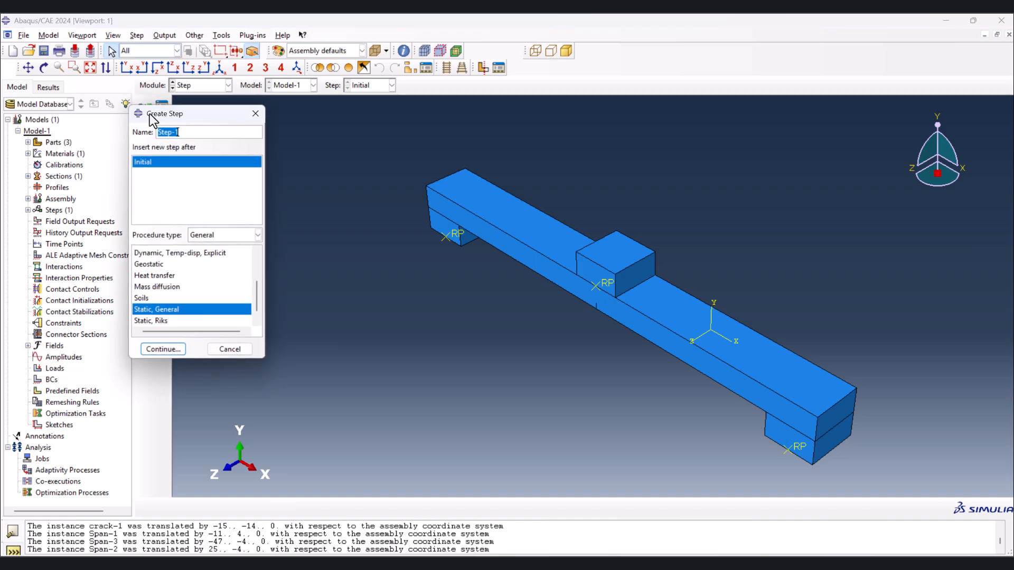
pyautogui.click(161, 351)
# - Raise the step's maximum number of increments, and set the initial increment size to 0.1 and the minimum to 1E-09
pyautogui.click(194, 169)
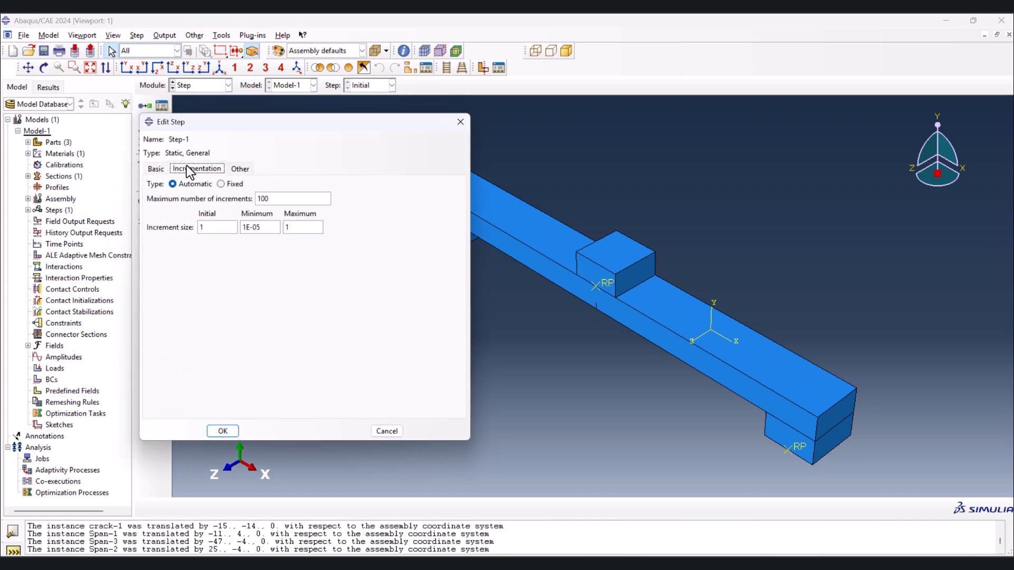
pyautogui.click(297, 201)
pyautogui.write('00000')
pyautogui.doubleClick(217, 227)
pyautogui.write('.1')
pyautogui.doubleClick(255, 227)
pyautogui.write('09')
pyautogui.click(229, 434)
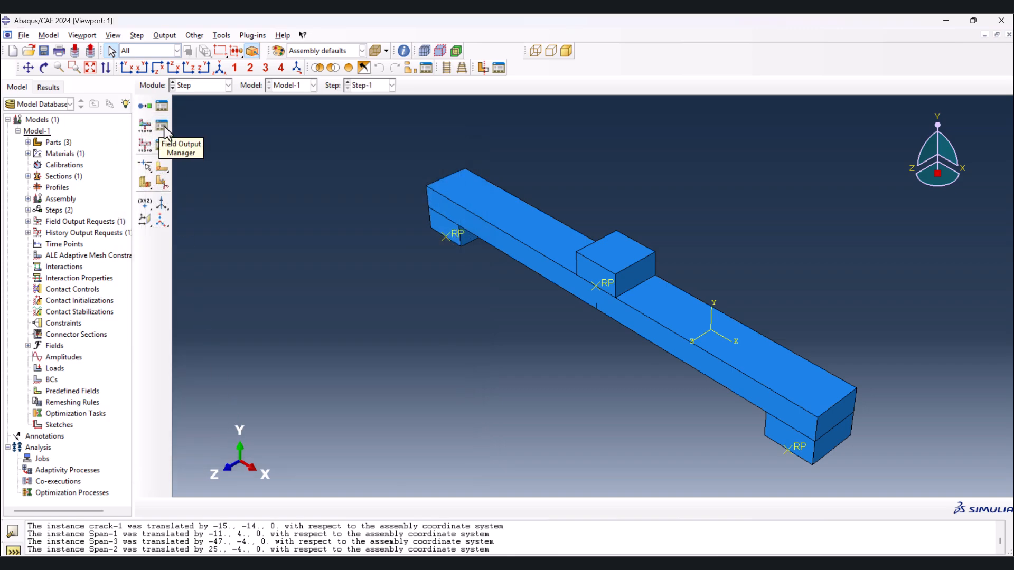
# - Add the STATUS variable to the existing field output request F-Output-1
pyautogui.click(163, 126)
pyautogui.doubleClick(104, 125)
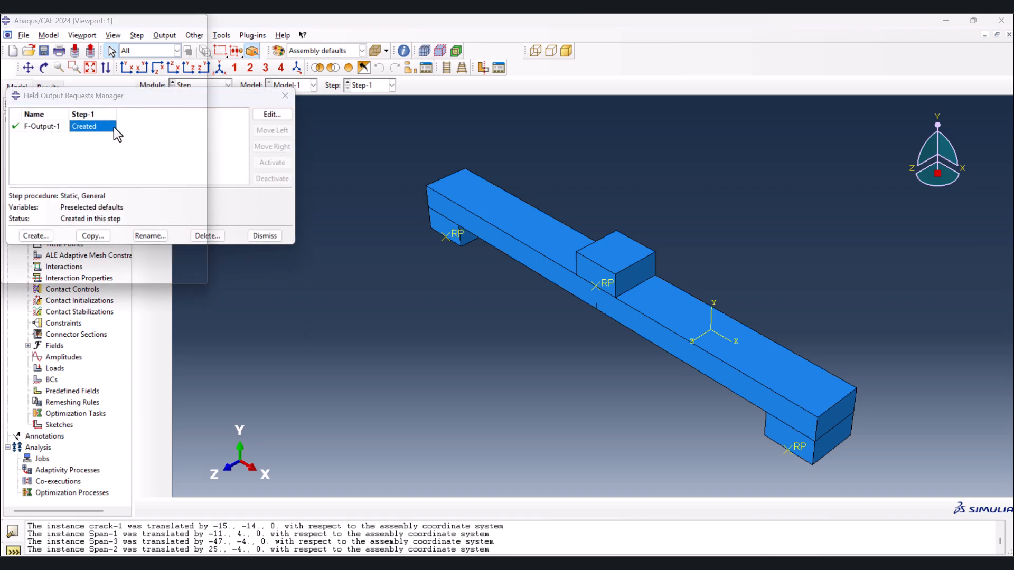
pyautogui.scroll(-5, 39, 346)
pyautogui.click(21, 361)
pyautogui.scroll(-1, 122, 332)
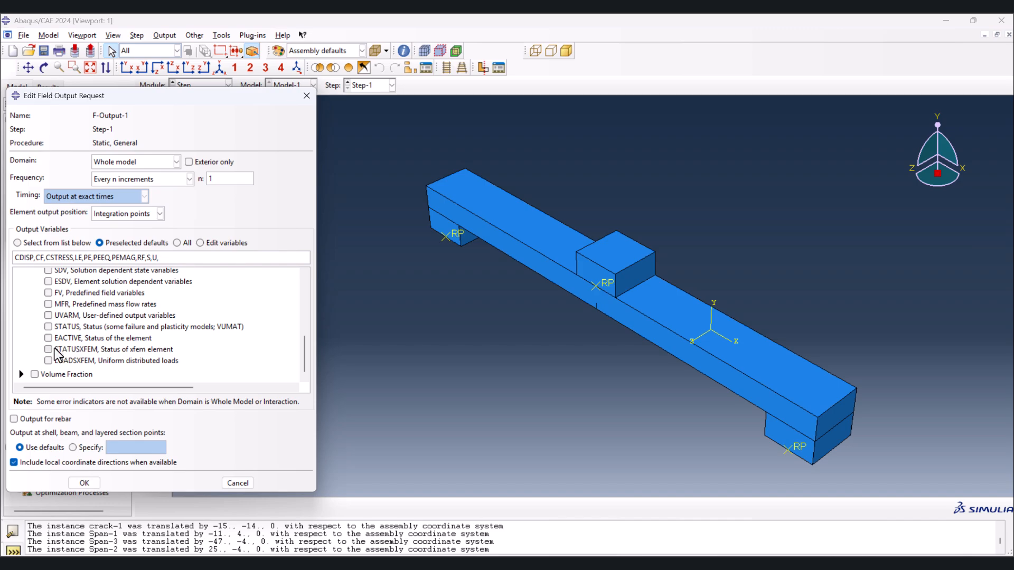
pyautogui.click(49, 327)
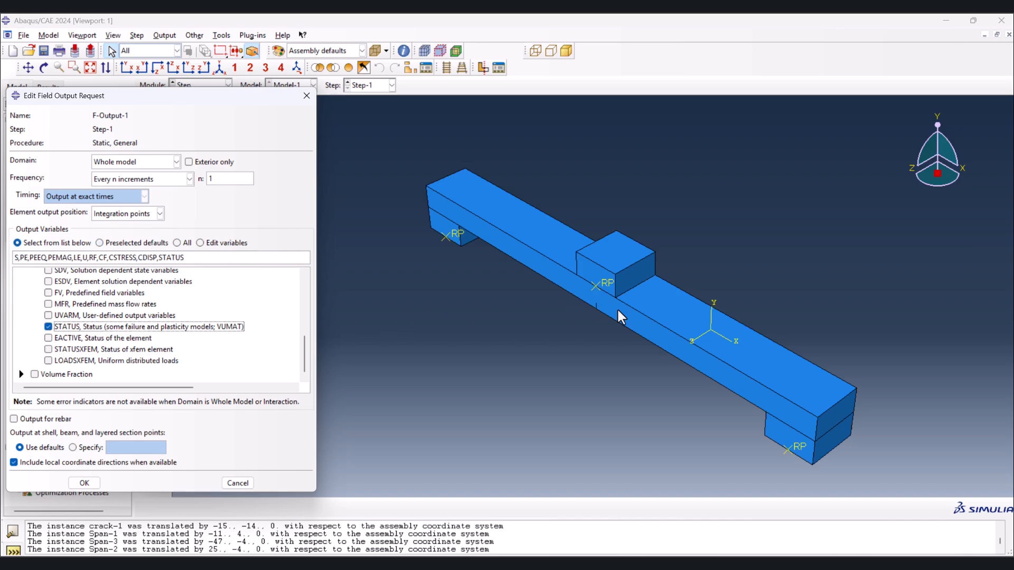
# - Add the failure/fracture level set variables PHILSM and PSILSM to the field output request and save it
pyautogui.scroll(3, 74, 327)
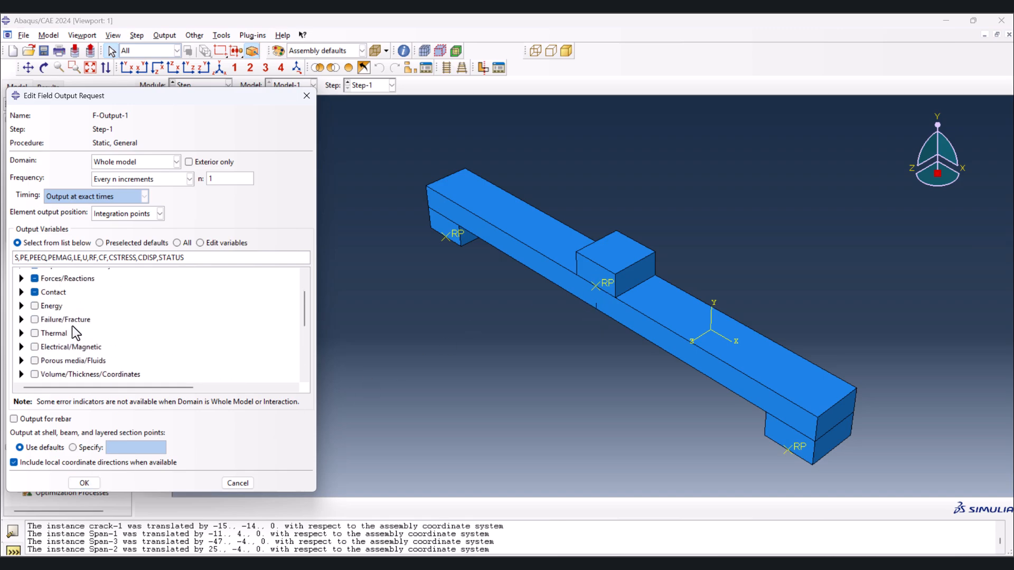
pyautogui.scroll(-1, 49, 321)
pyautogui.click(21, 331)
pyautogui.scroll(2, 38, 330)
pyautogui.scroll(-1, 32, 323)
pyautogui.click(19, 315)
pyautogui.scroll(-8, 75, 317)
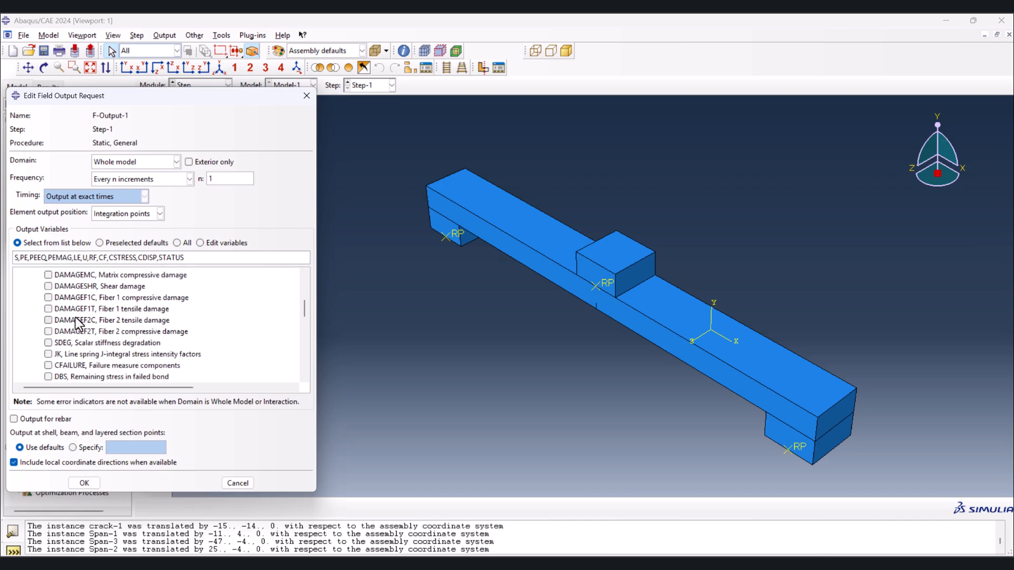
pyautogui.click(49, 318)
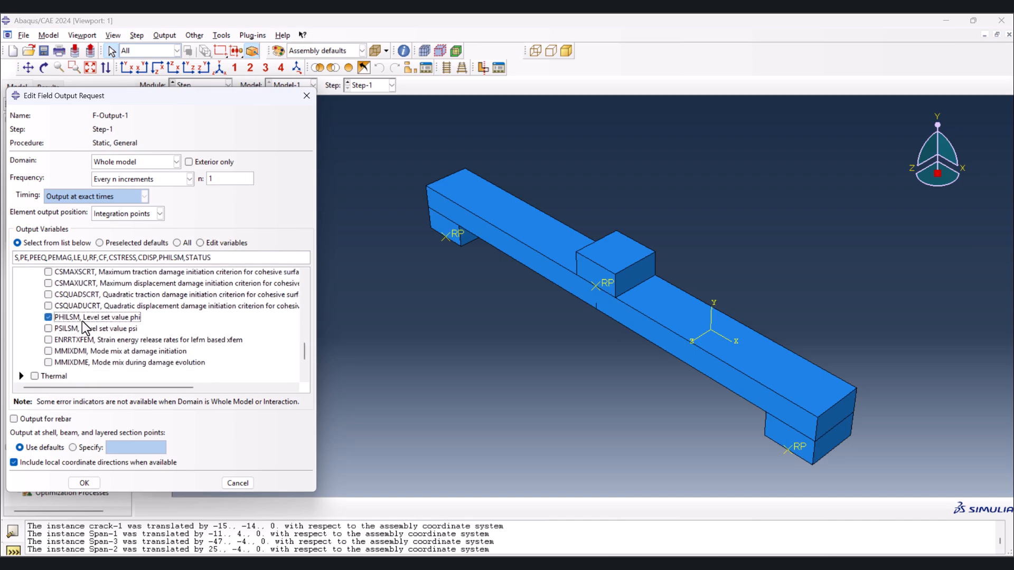
pyautogui.click(49, 328)
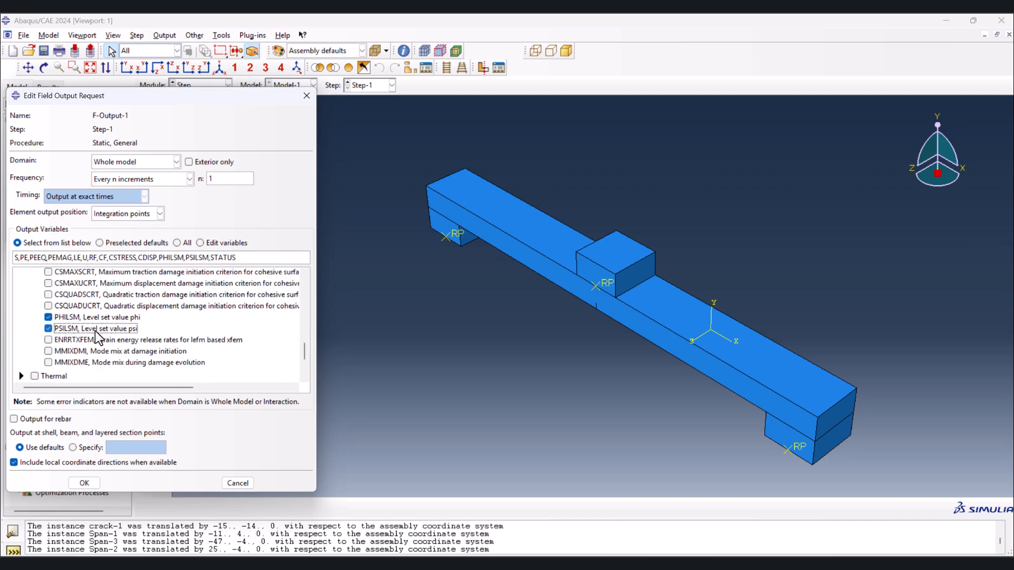
pyautogui.click(73, 484)
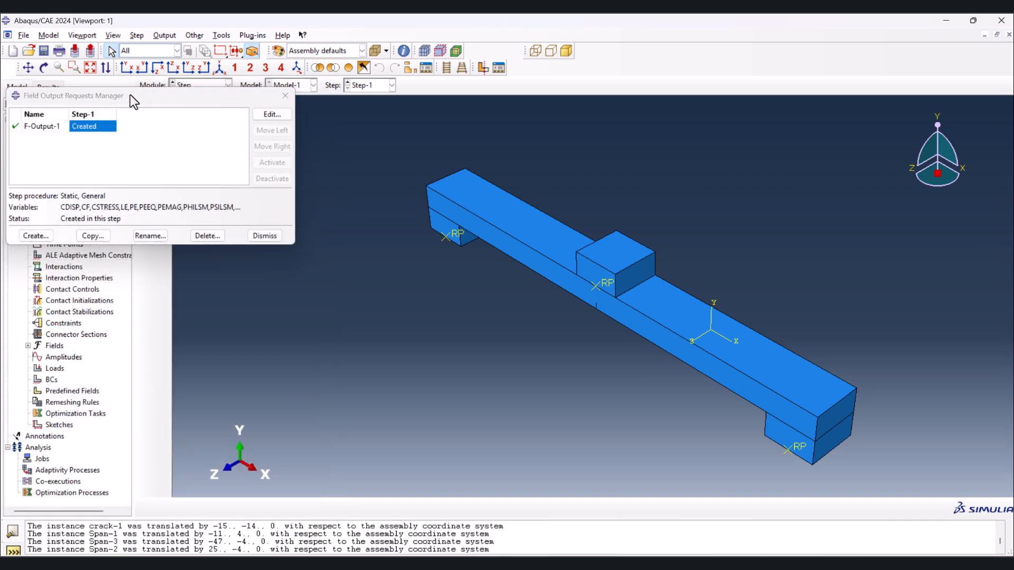
pyautogui.click(288, 98)
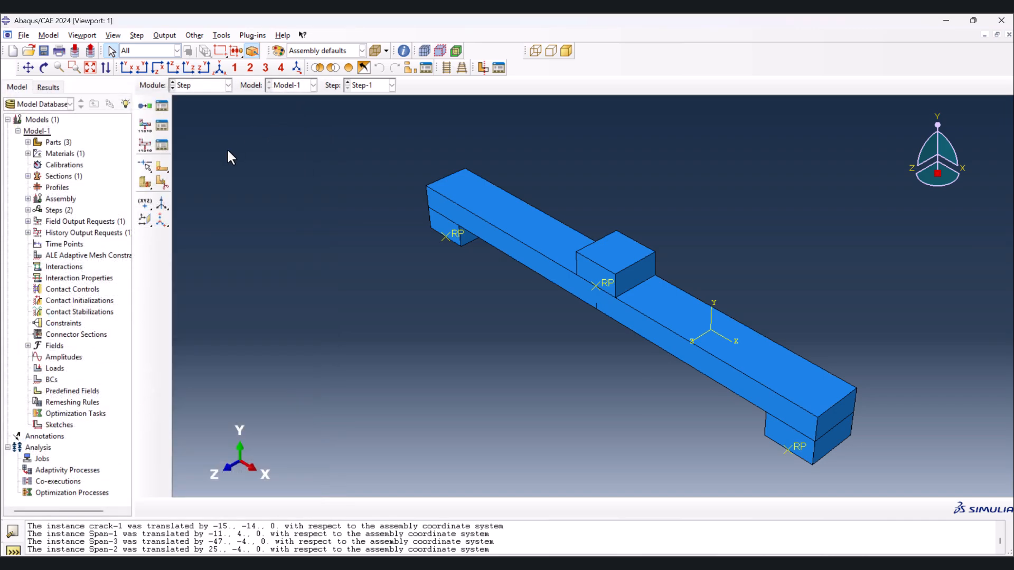
# - Create a Contact interaction property in the Interaction module with the default name
pyautogui.click(206, 87)
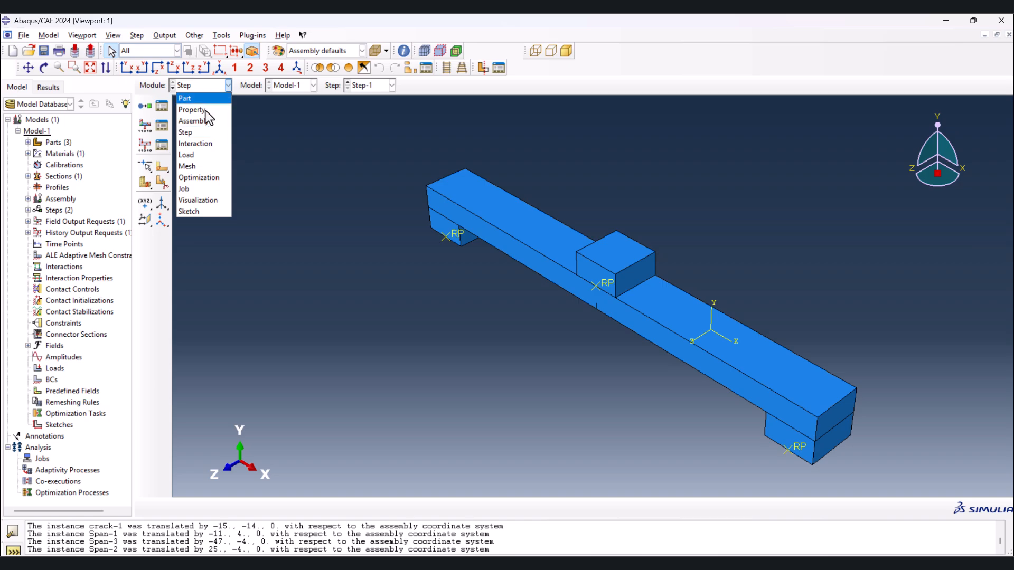
pyautogui.click(201, 142)
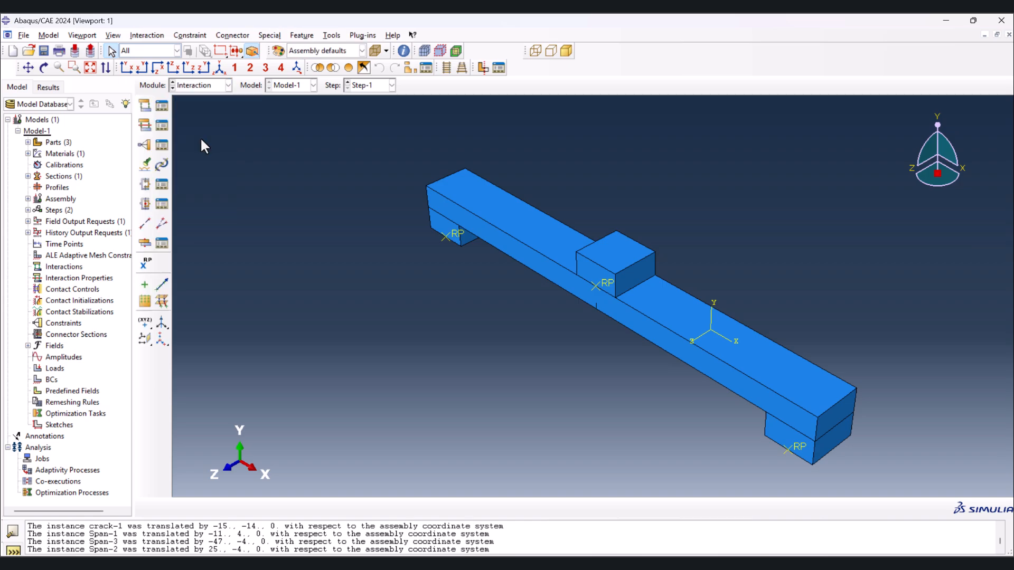
pyautogui.click(145, 127)
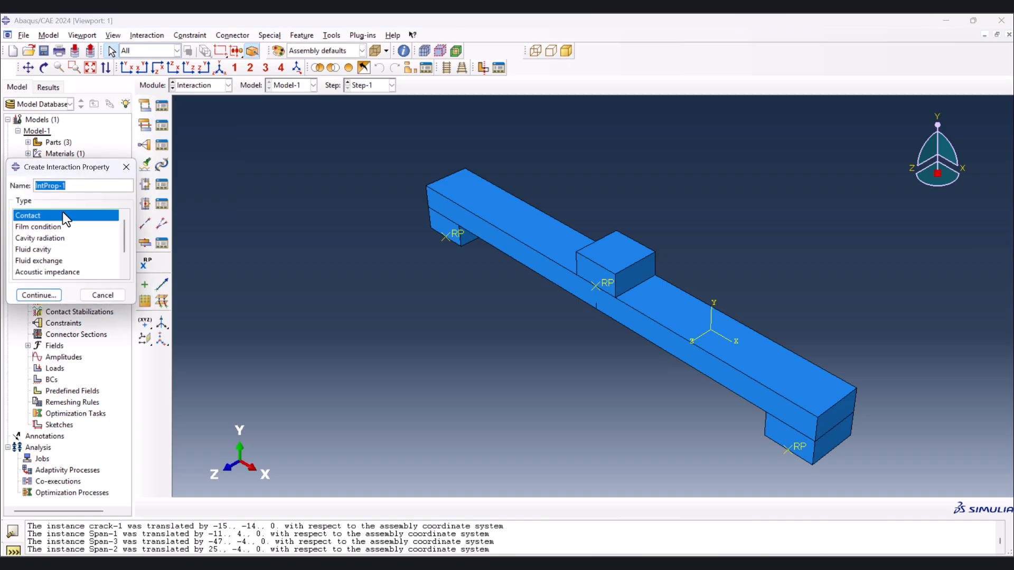
pyautogui.click(42, 297)
# - Give the contact property tangential behavior with Penalty friction and a friction coefficient of 0.15
pyautogui.click(47, 184)
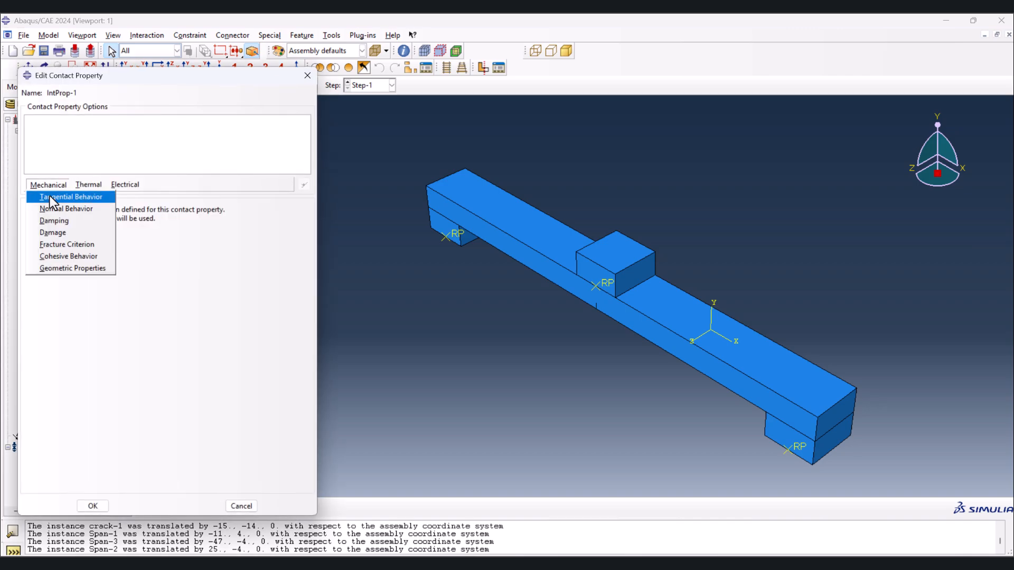
pyautogui.click(49, 197)
pyautogui.click(113, 222)
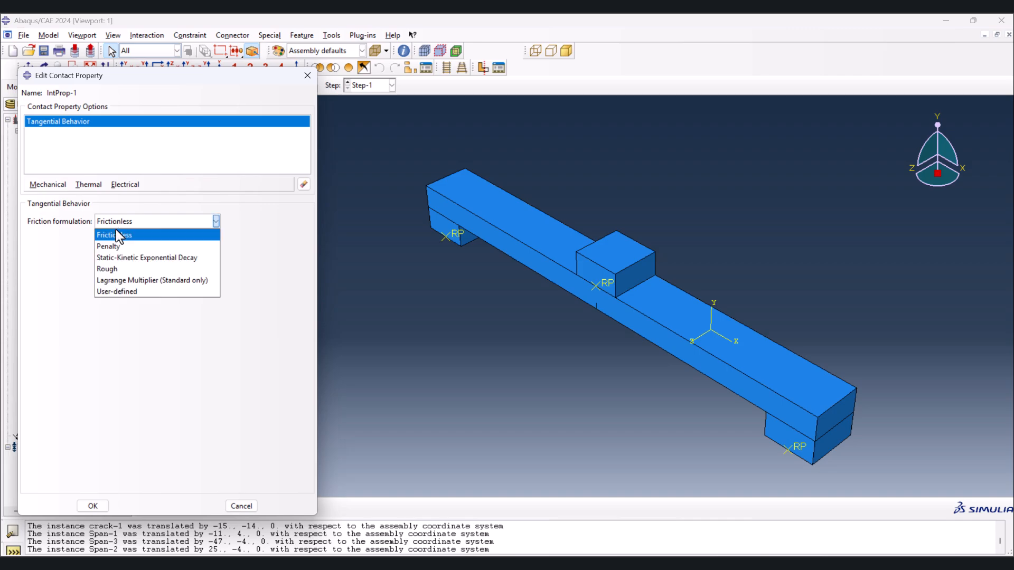
pyautogui.click(122, 244)
pyautogui.click(71, 347)
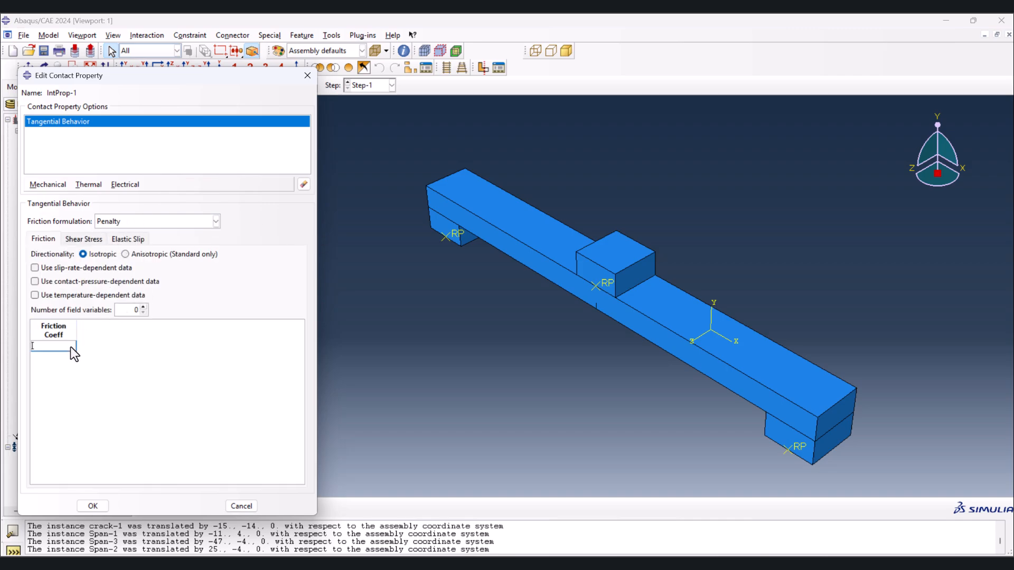
pyautogui.write('.15')
pyautogui.press('Return')
# - Add normal behavior with "Hard" contact and separation allowed to the contact property, and save the property
pyautogui.click(47, 185)
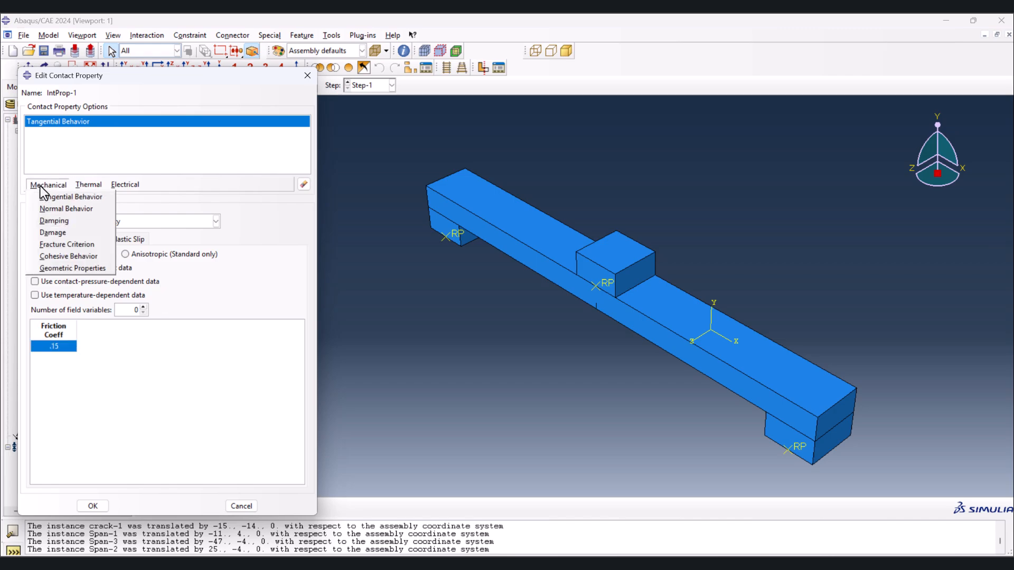
pyautogui.click(55, 208)
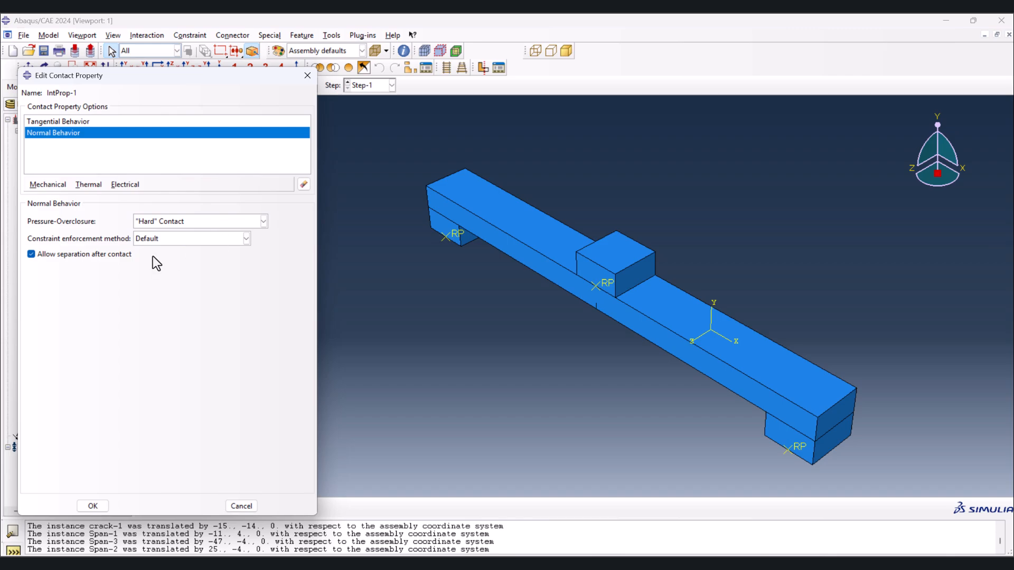
pyautogui.click(91, 506)
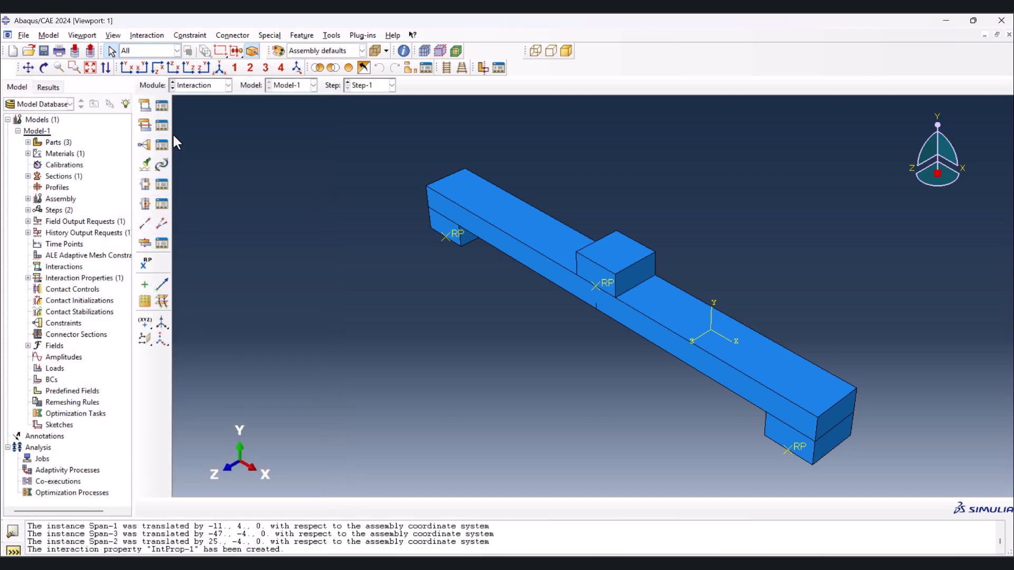
pyautogui.click(145, 105)
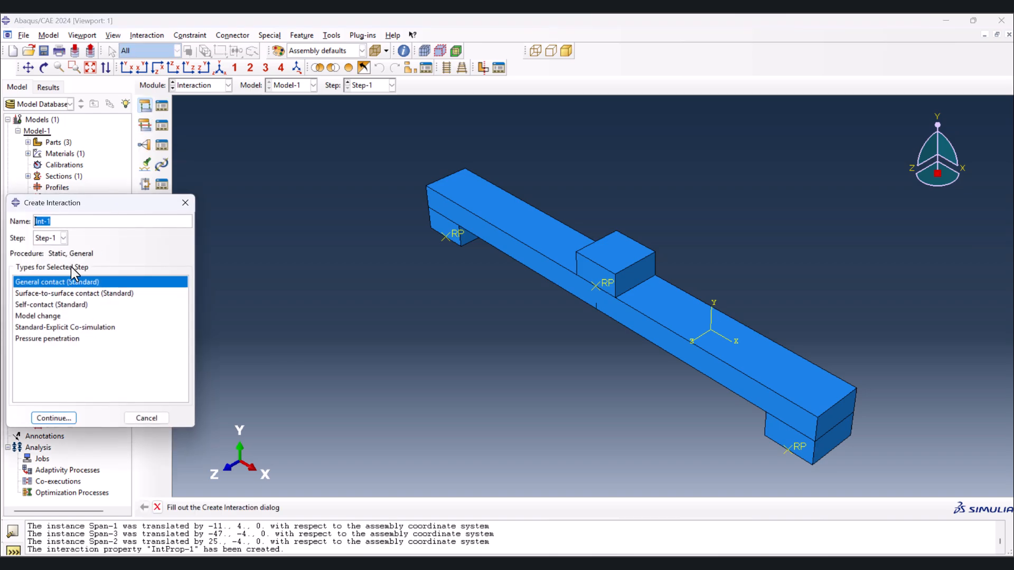
pyautogui.click(91, 294)
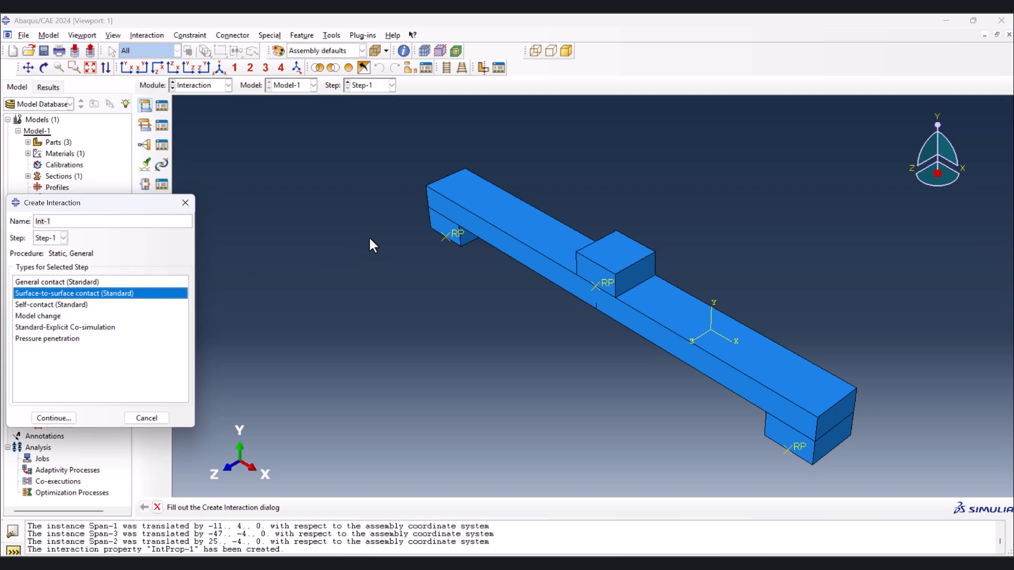
pyautogui.click(185, 202)
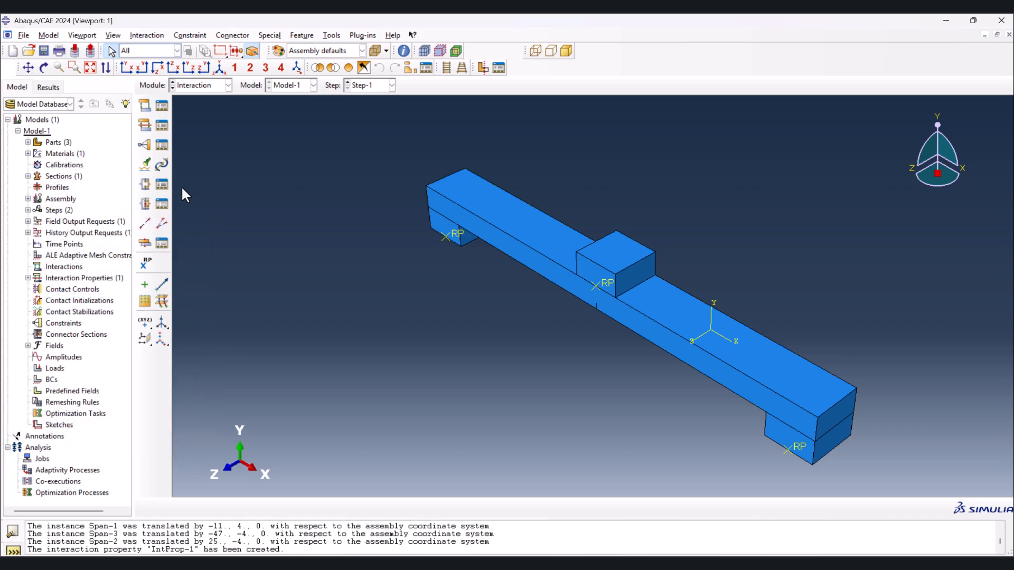
# - Find contact pairs across the whole model with separation tolerance 0.001 and create interactions from all the candidates between the blocks and beam
pyautogui.click(147, 165)
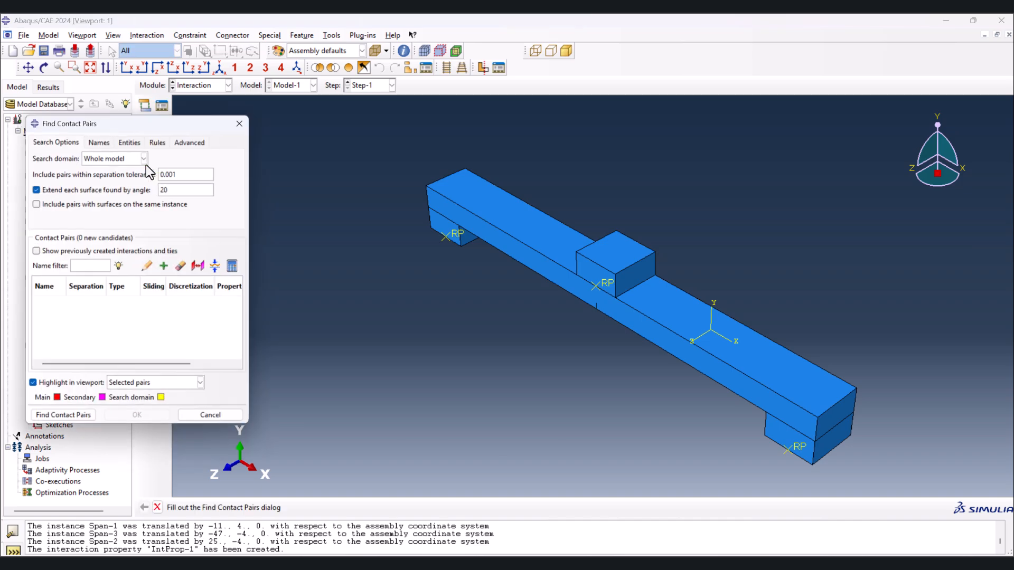
pyautogui.moveTo(129, 122); pyautogui.dragTo(194, 92)
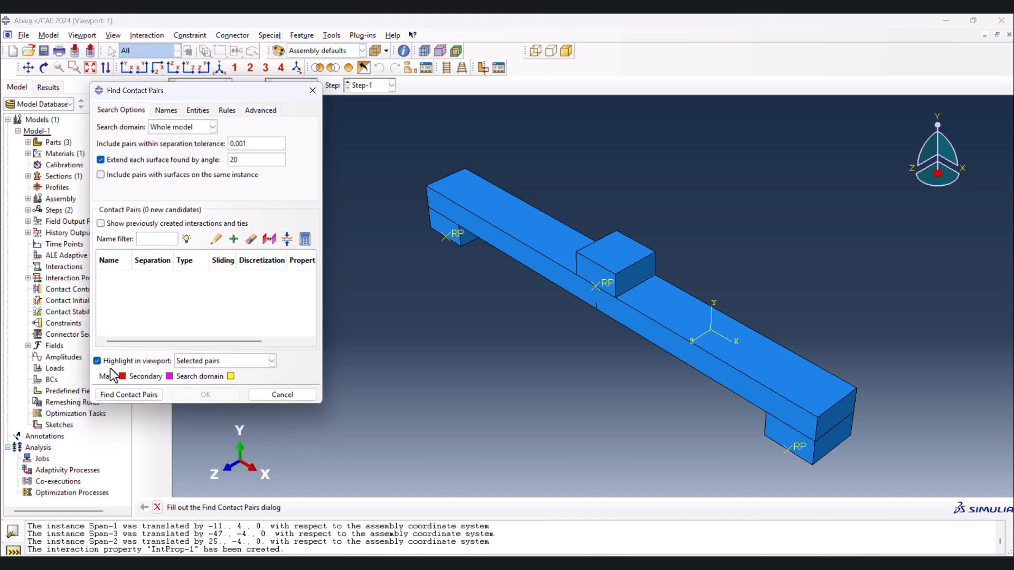
pyautogui.click(121, 397)
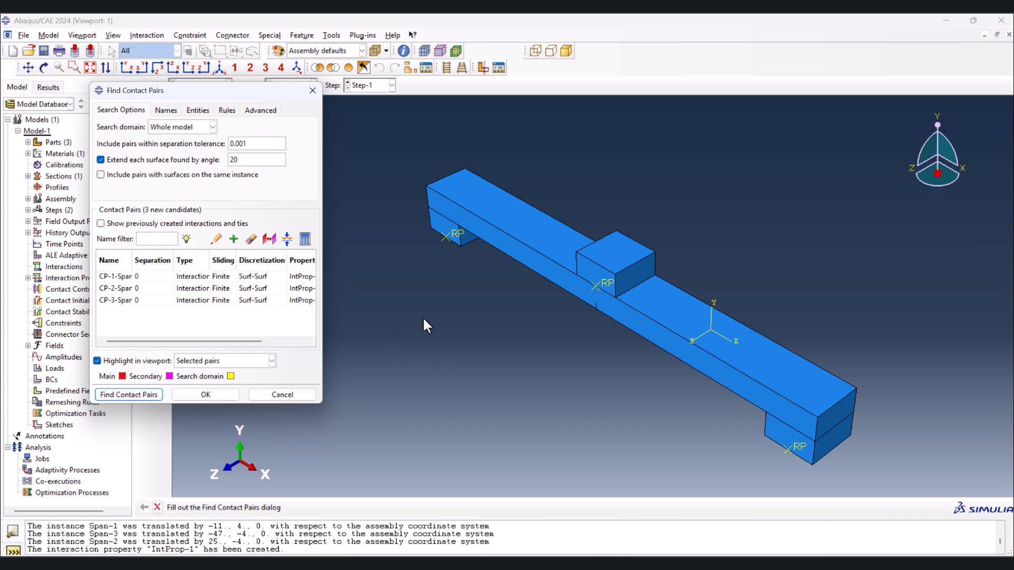
pyautogui.scroll(-2, 486, 297)
pyautogui.moveTo(199, 276); pyautogui.dragTo(198, 312)
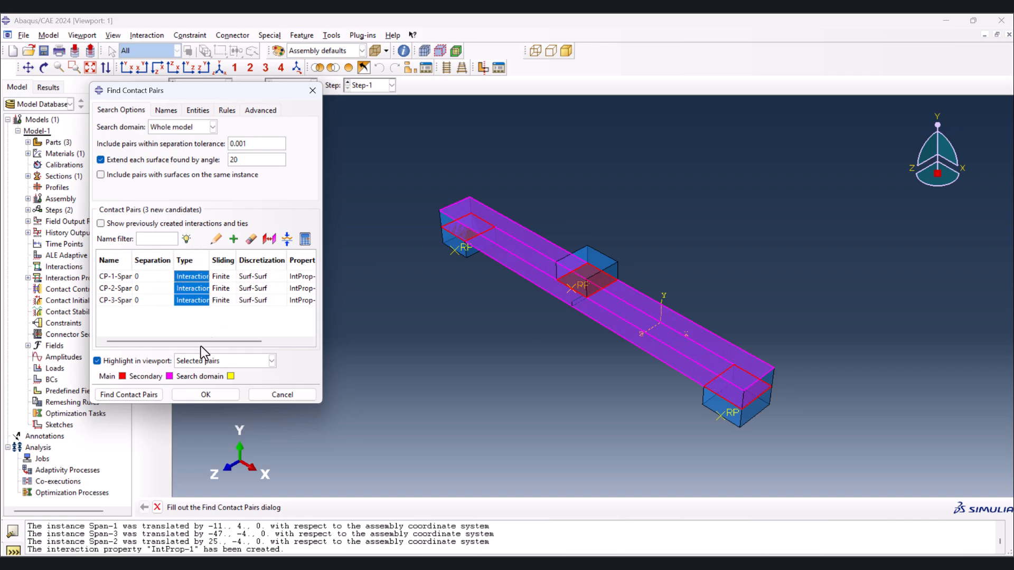
pyautogui.click(206, 395)
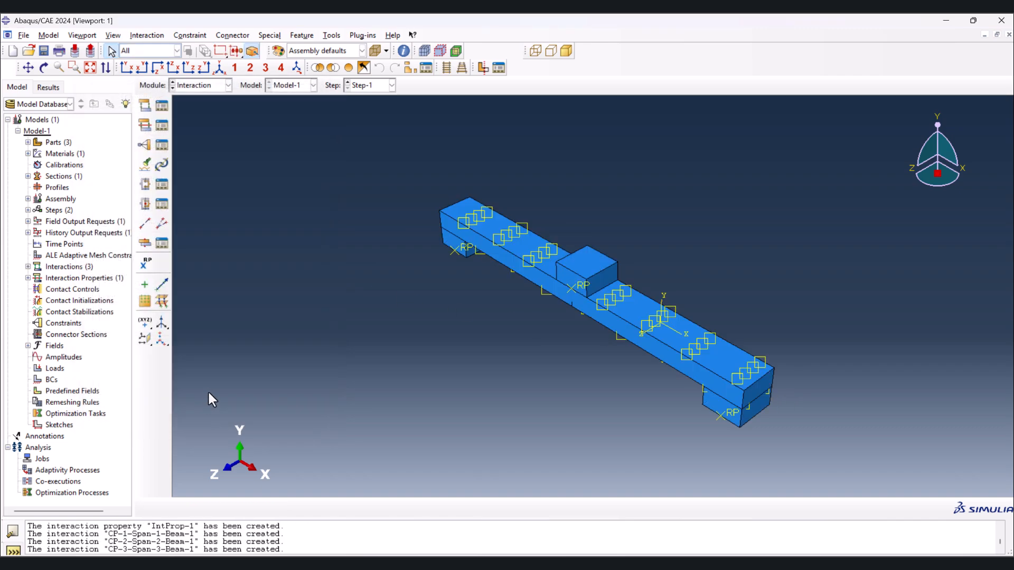
# - Review the main and secondary surfaces of each of the three surface-to-surface contact interactions in the Interaction Manager
pyautogui.click(165, 107)
pyautogui.moveTo(321, 110); pyautogui.dragTo(229, 86)
pyautogui.doubleClick(204, 110)
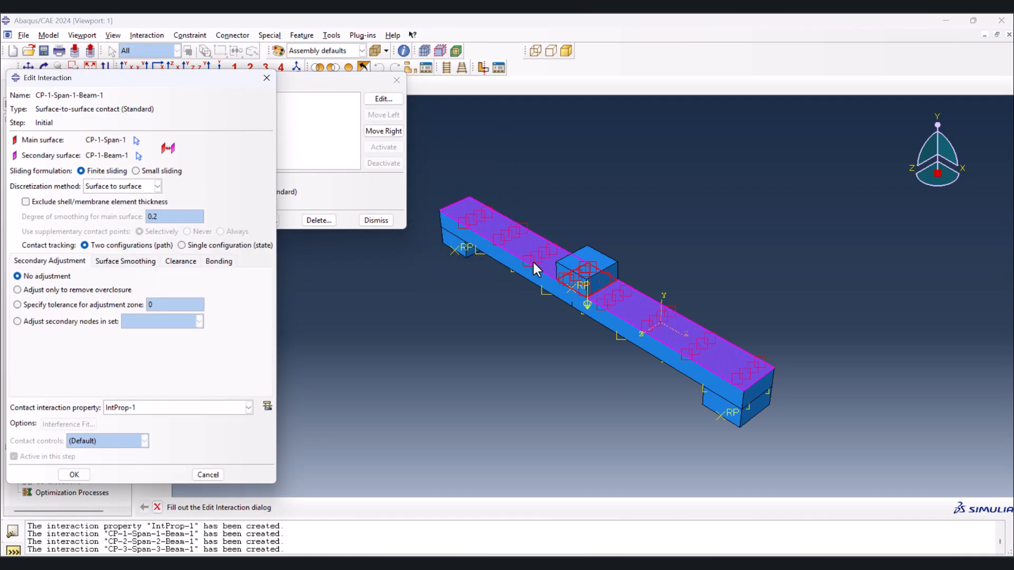
pyautogui.click(266, 77)
pyautogui.doubleClick(208, 119)
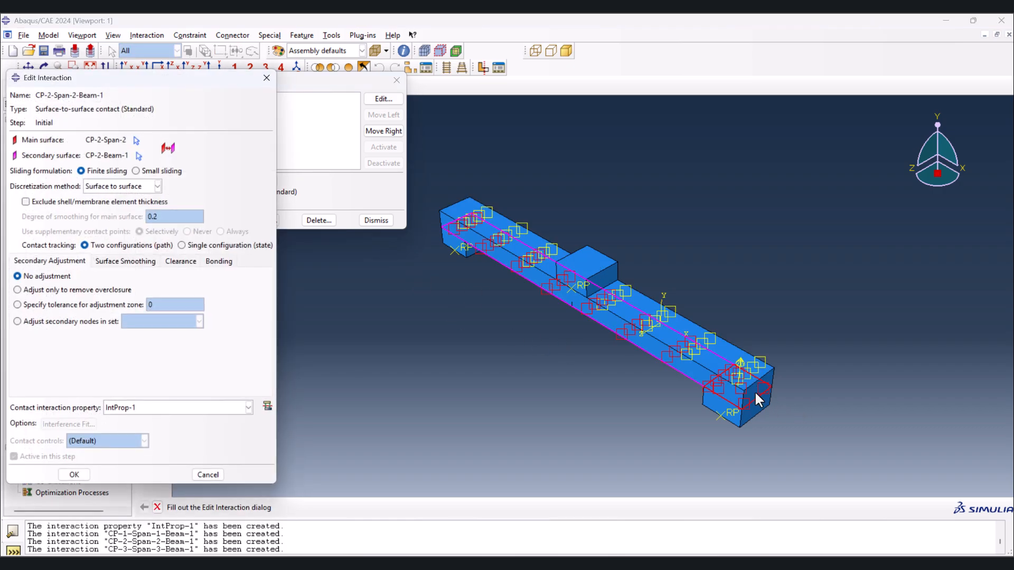
pyautogui.click(267, 77)
pyautogui.click(205, 135)
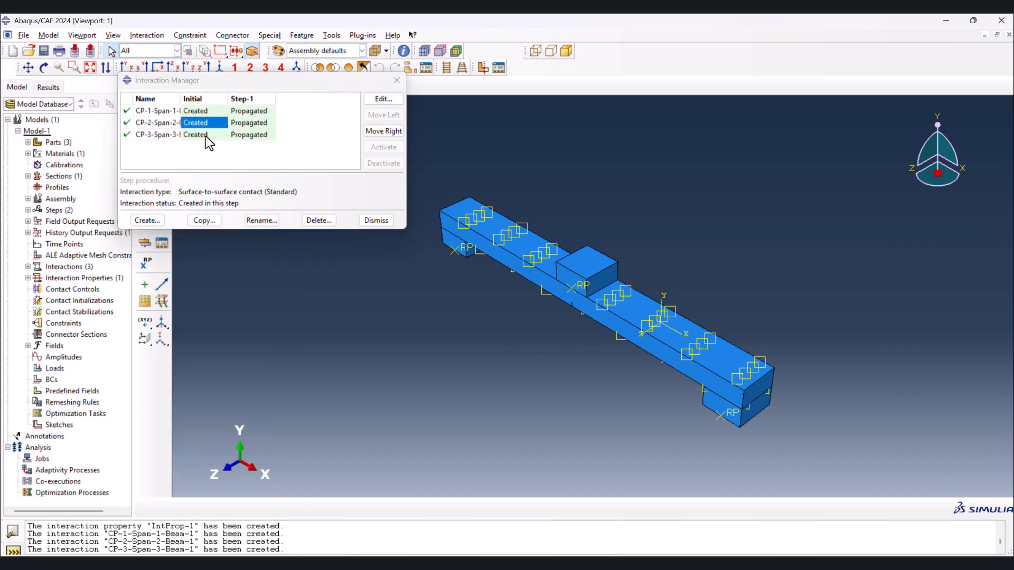
pyautogui.doubleClick(205, 135)
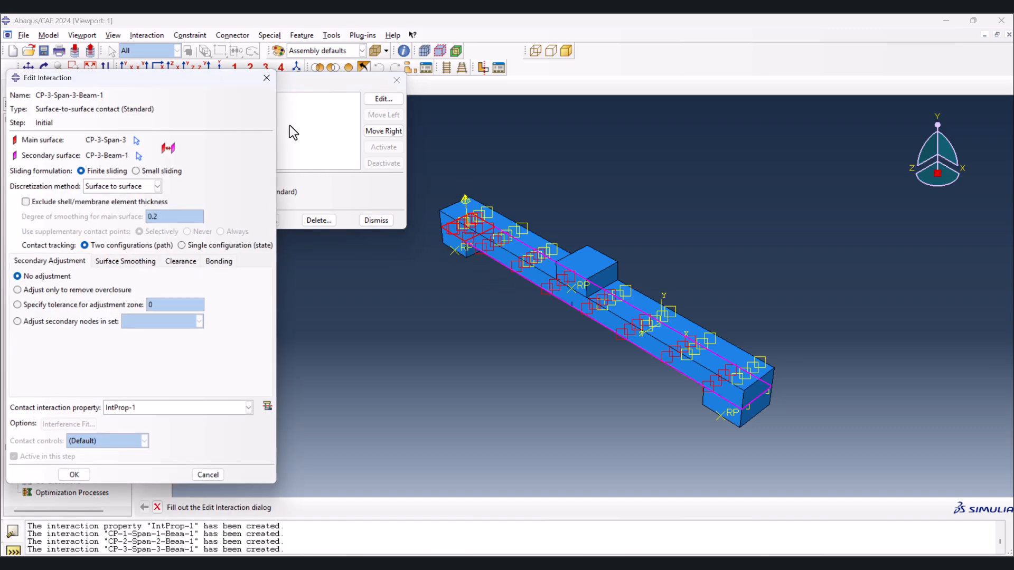
pyautogui.click(266, 79)
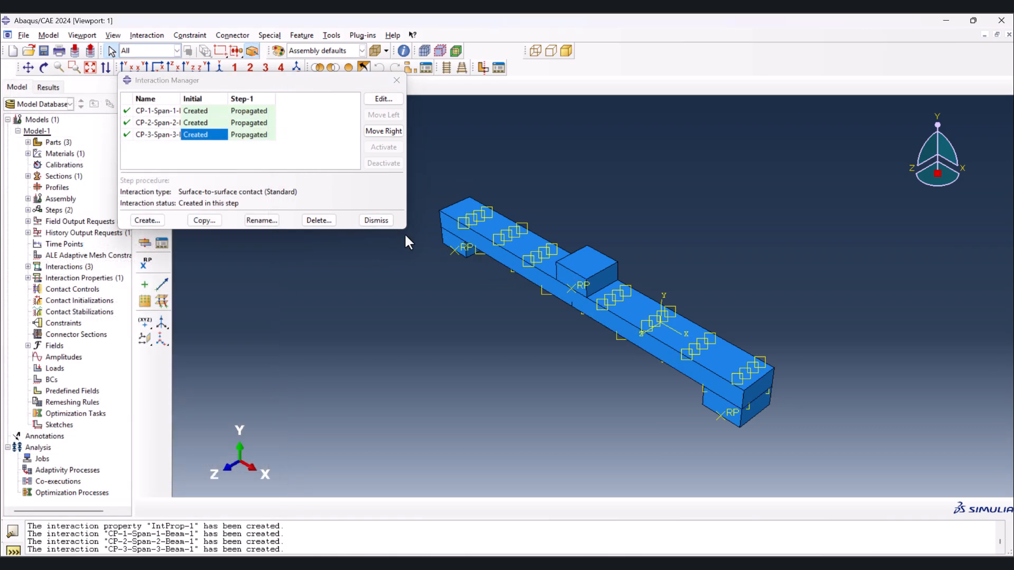
pyautogui.press('Up')
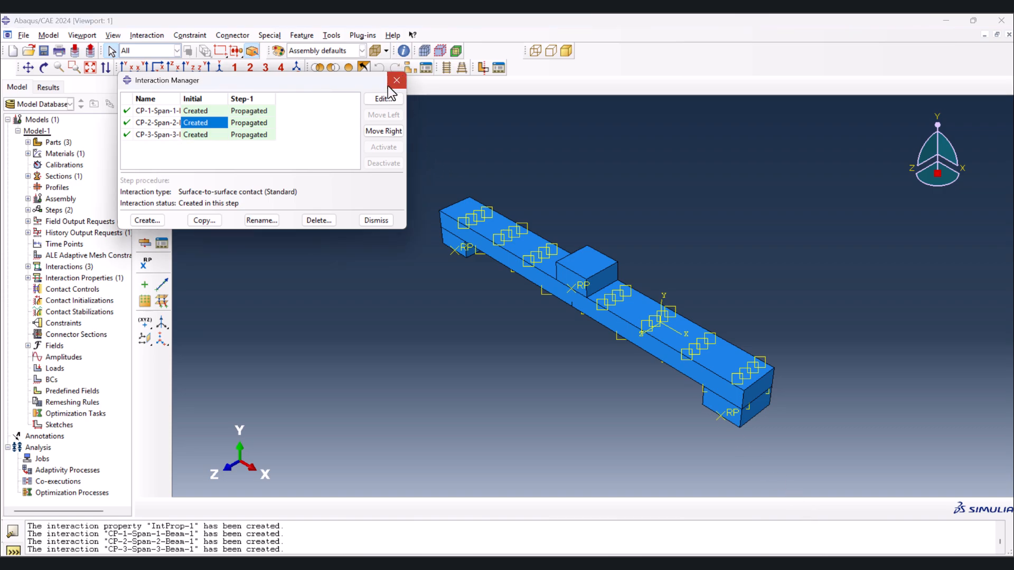
pyautogui.moveTo(367, 84); pyautogui.dragTo(383, 169)
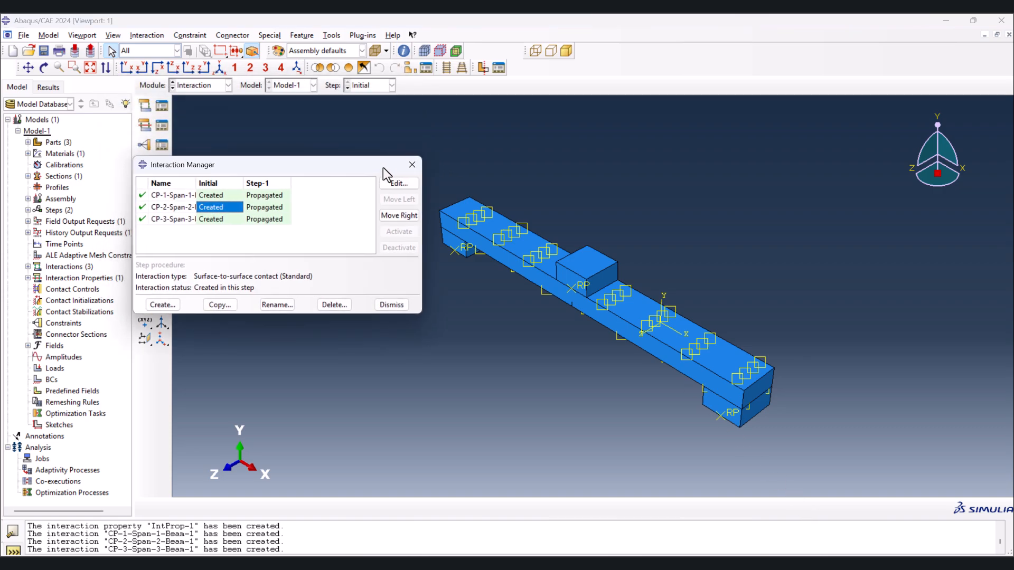
# - Create an XFEM crack with the default name and pick the beam instance as the crack domain
pyautogui.click(270, 35)
pyautogui.moveTo(311, 61)
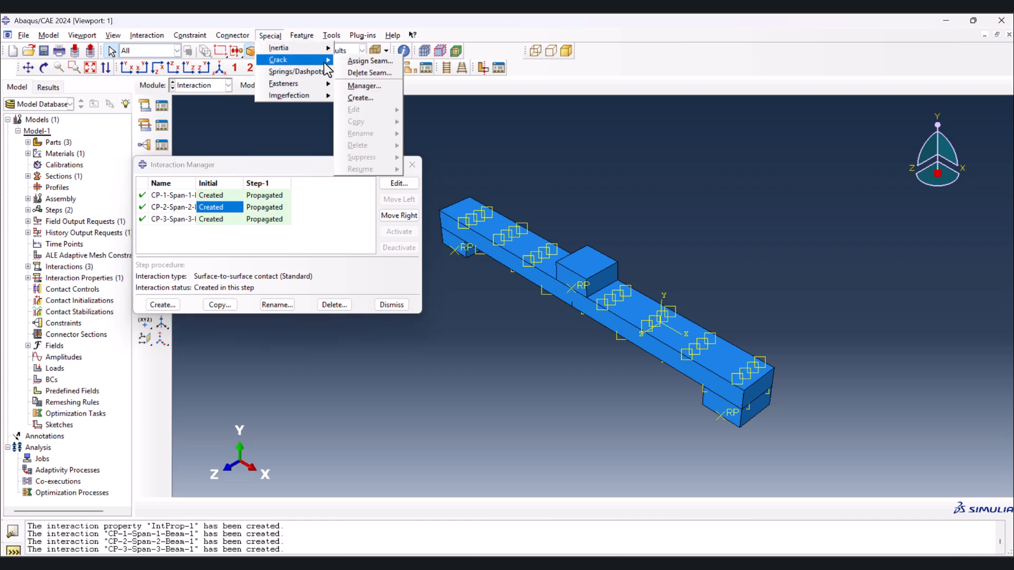
pyautogui.click(364, 97)
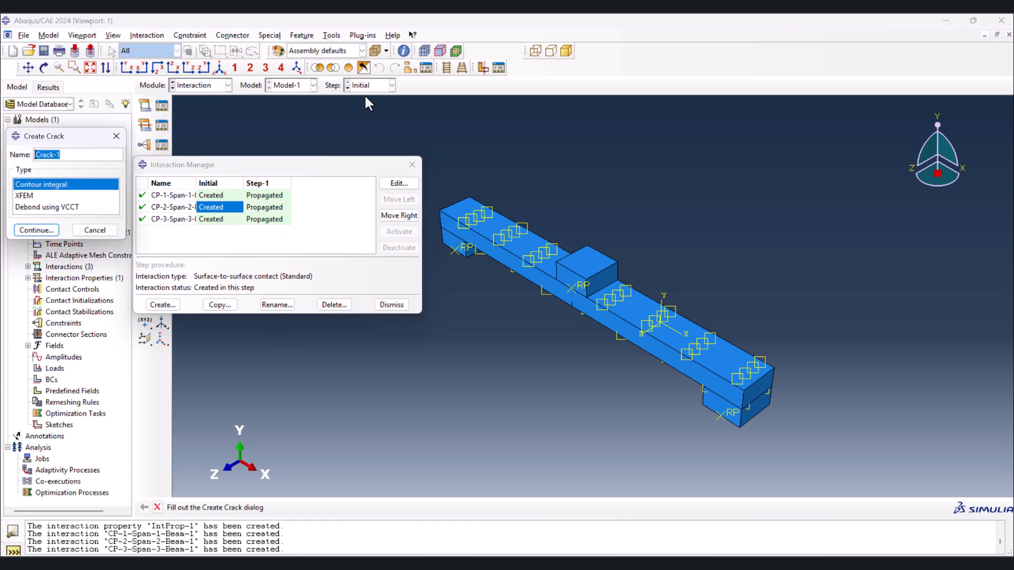
pyautogui.click(24, 195)
pyautogui.click(36, 231)
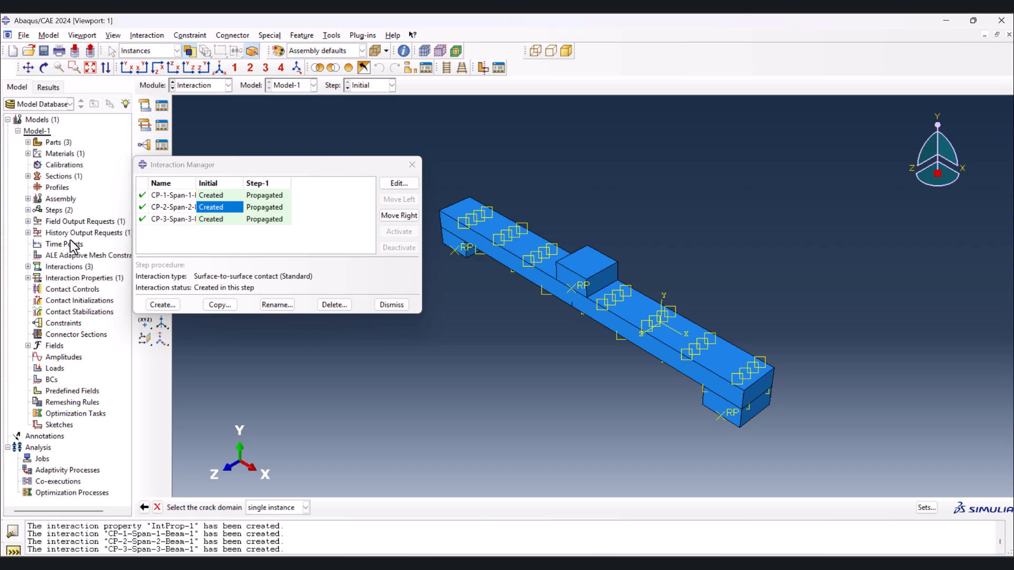
pyautogui.click(594, 311)
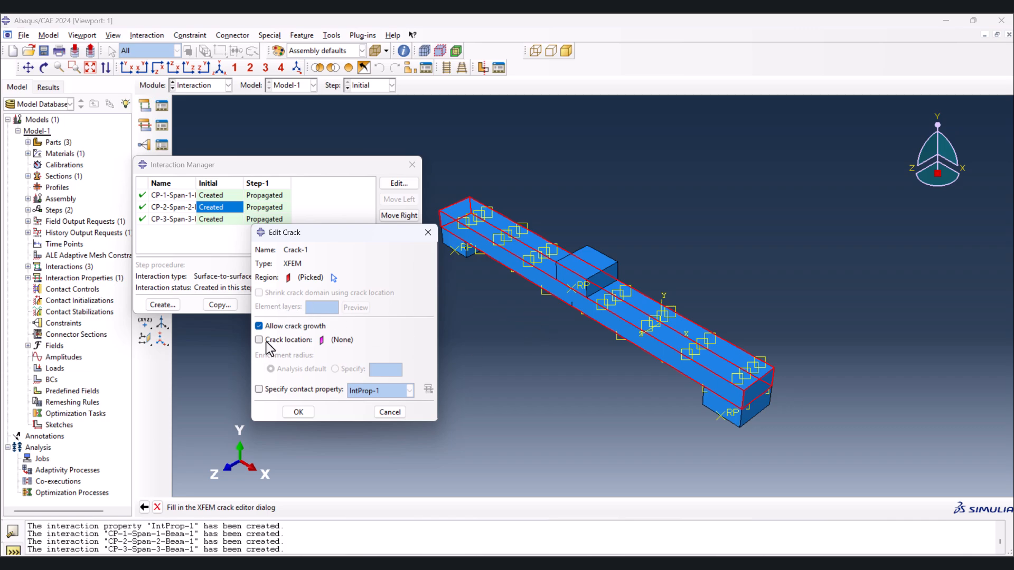
# - Specify the crack location as the small crack plane at the beam's midspan, keep crack growth allowed, and save the crack
pyautogui.click(266, 341)
pyautogui.click(364, 340)
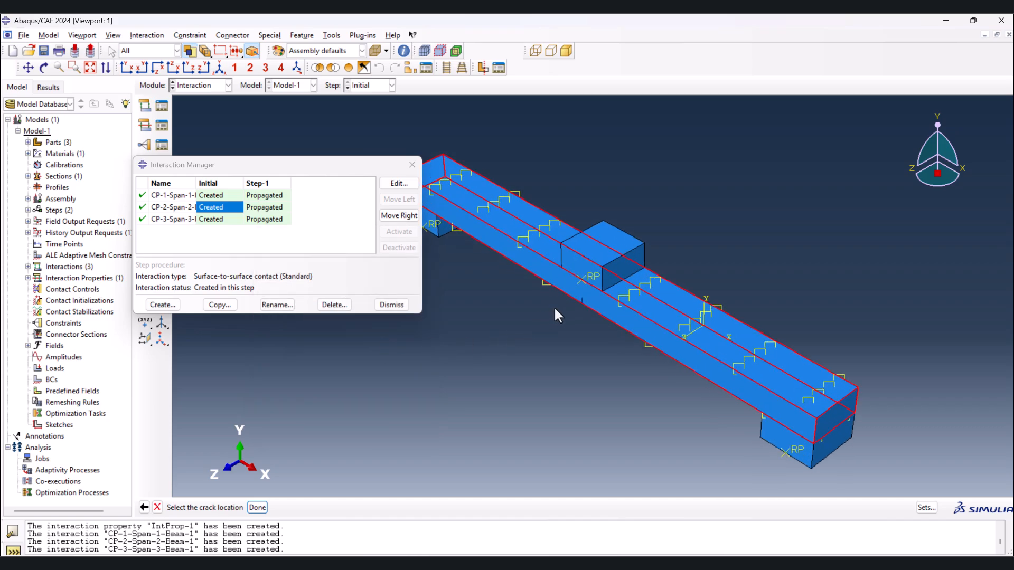
pyautogui.scroll(5, 559, 305)
pyautogui.click(575, 299)
pyautogui.click(257, 508)
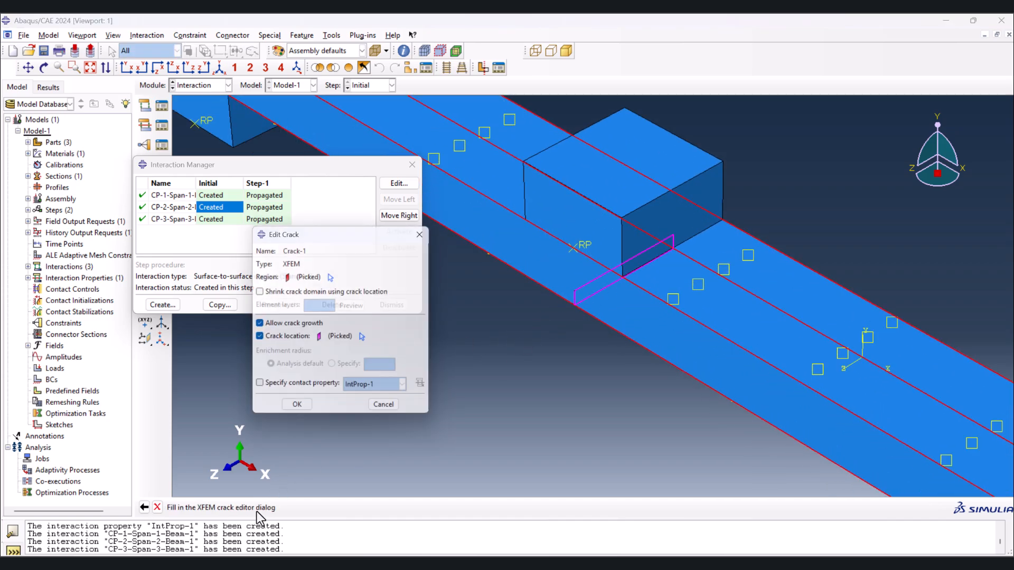
pyautogui.click(299, 407)
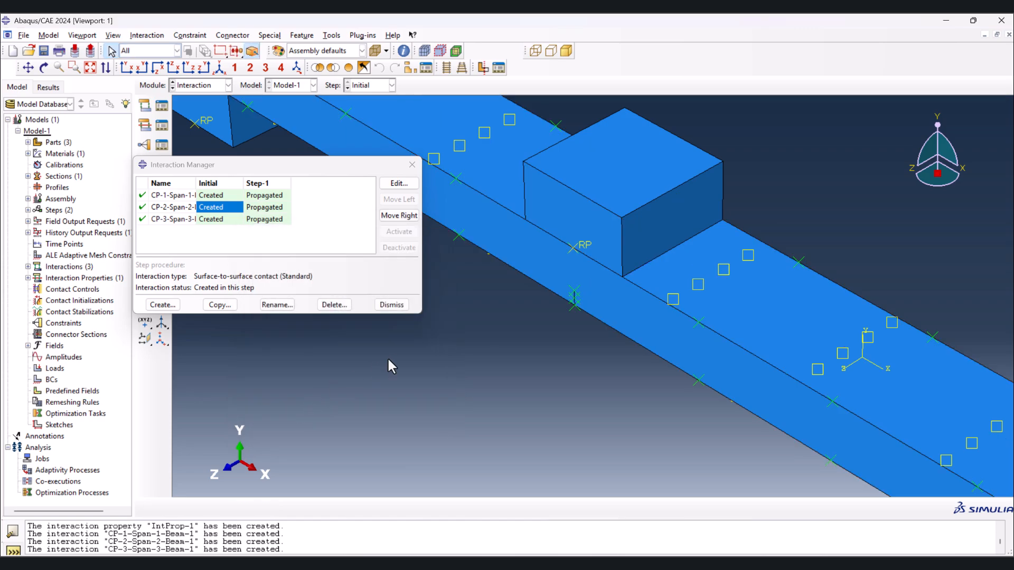
# - Create an XFEM crack growth interaction in the Initial step for Crack-1 with crack growth allowed, check its settings and close the Interaction Manager
pyautogui.scroll(-6, 413, 348)
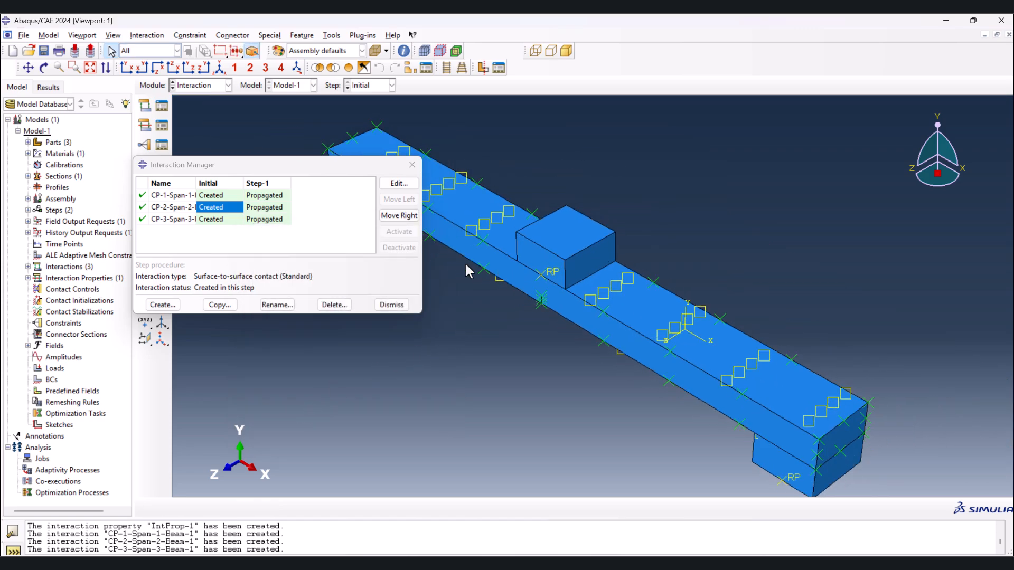
pyautogui.scroll(-1, 688, 277)
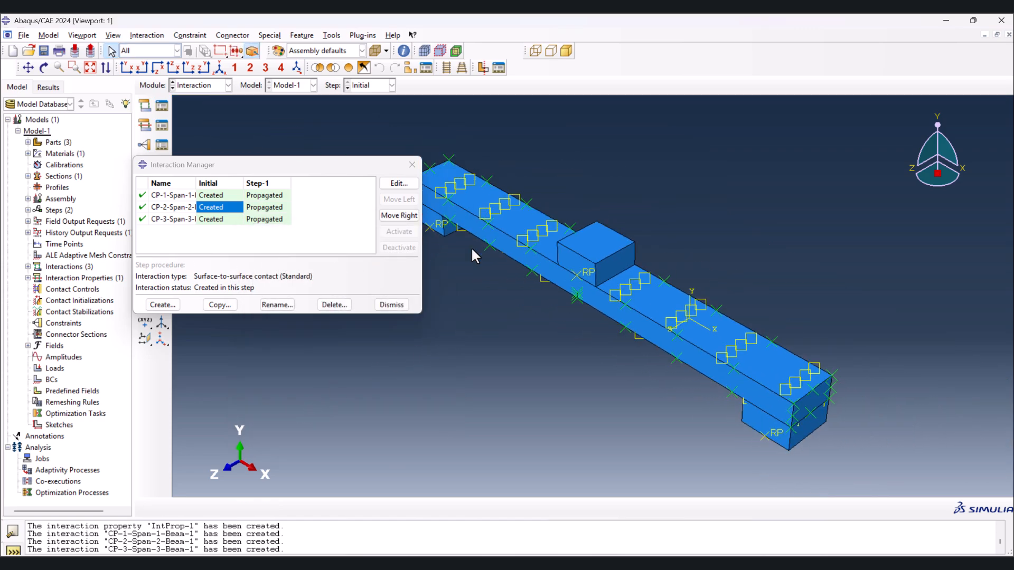
pyautogui.click(162, 305)
pyautogui.click(47, 239)
pyautogui.click(45, 251)
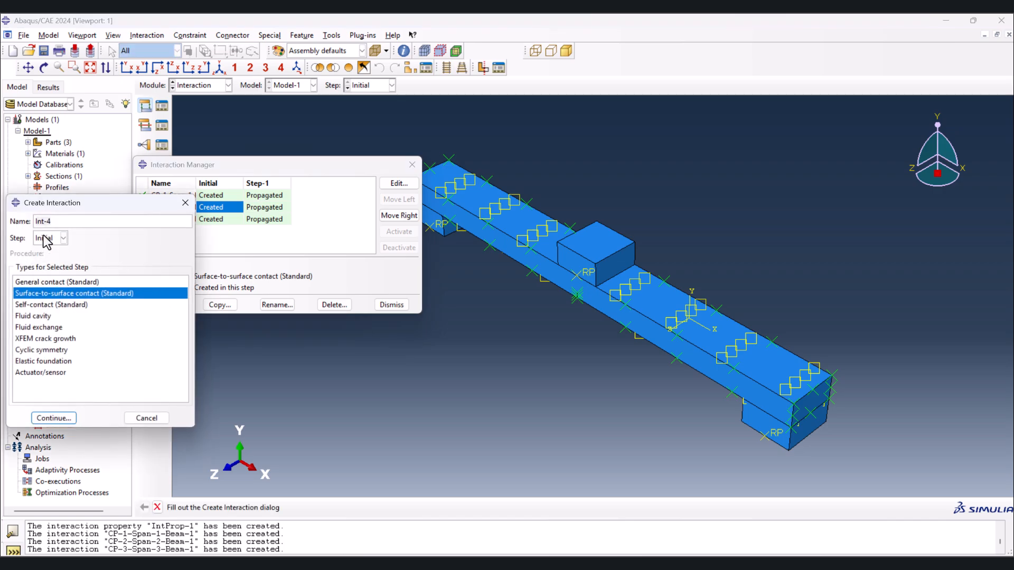
pyautogui.click(27, 338)
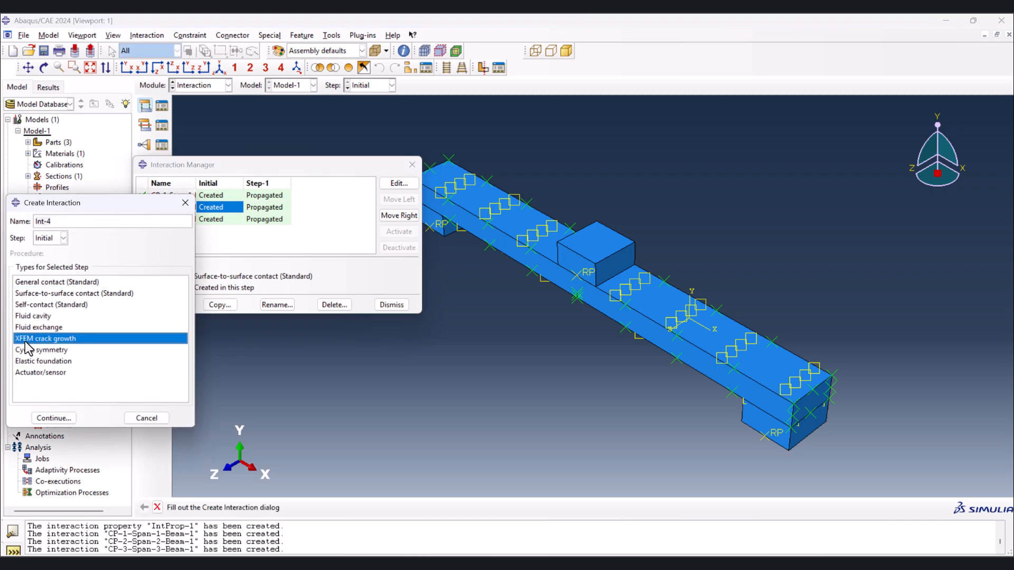
pyautogui.click(57, 420)
pyautogui.click(67, 141)
pyautogui.click(97, 138)
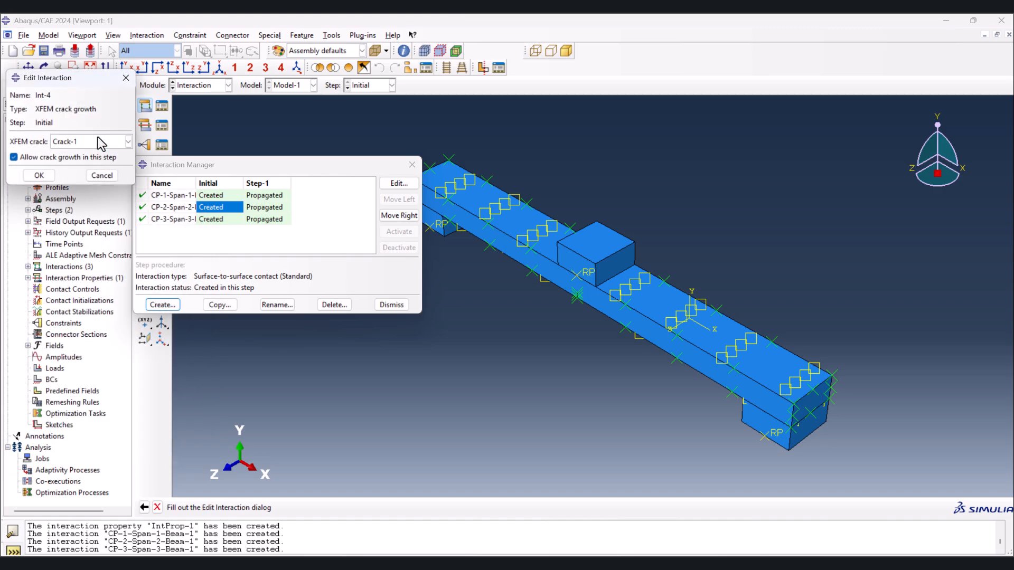
pyautogui.click(39, 175)
pyautogui.doubleClick(214, 233)
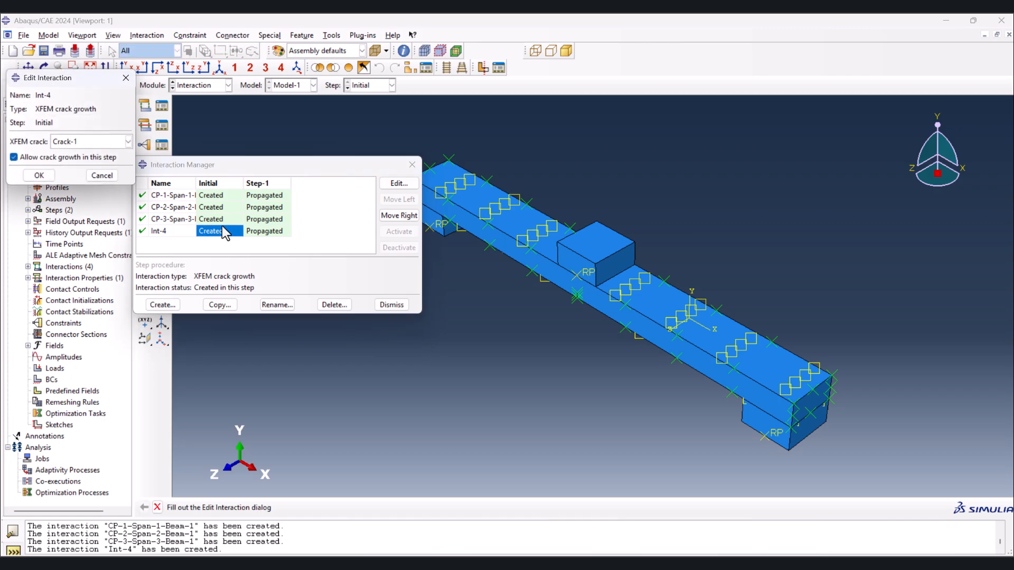
pyautogui.click(103, 176)
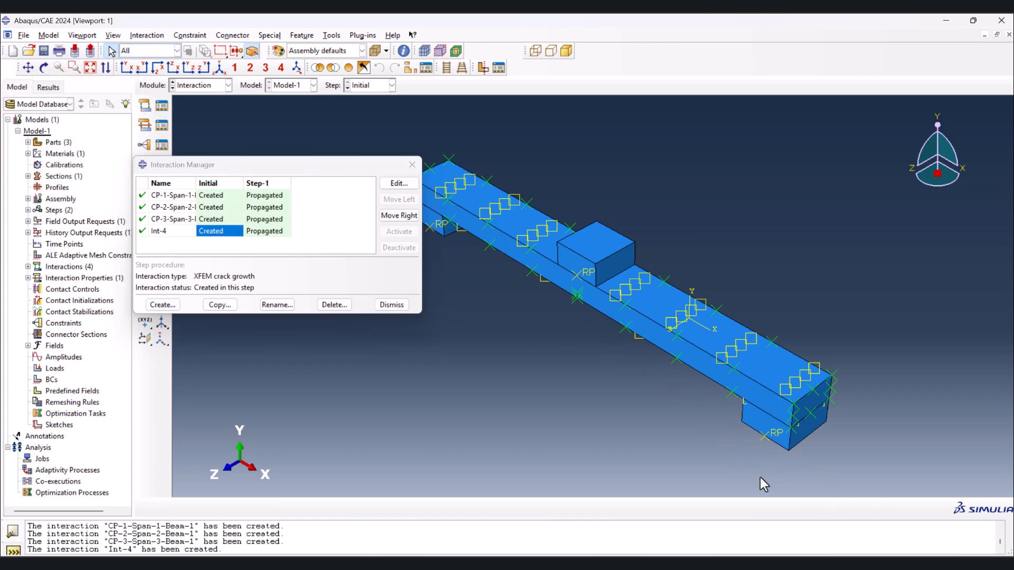
pyautogui.click(411, 165)
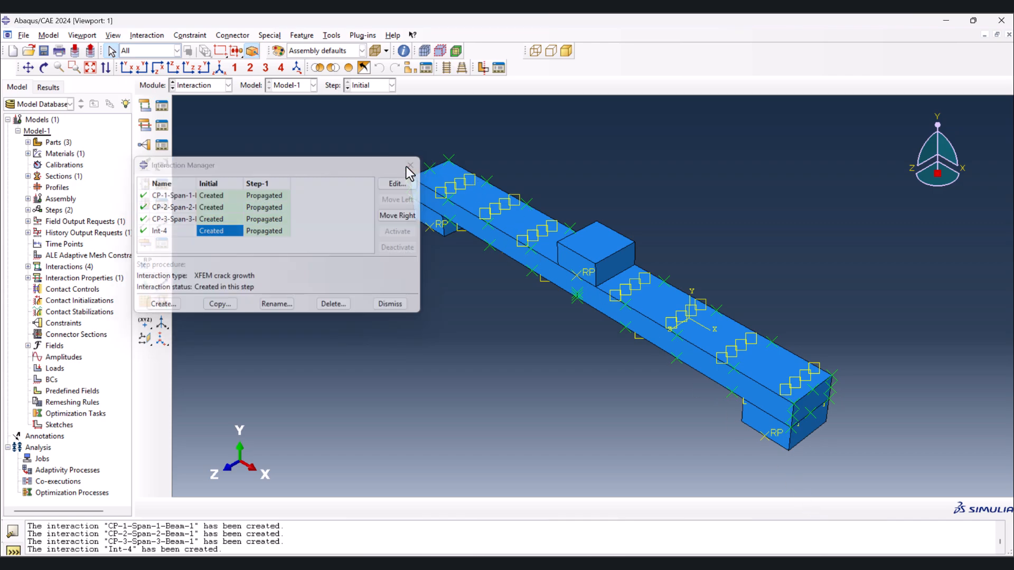
# - Switch to the Load module and open the Boundary Condition Manager
pyautogui.click(216, 87)
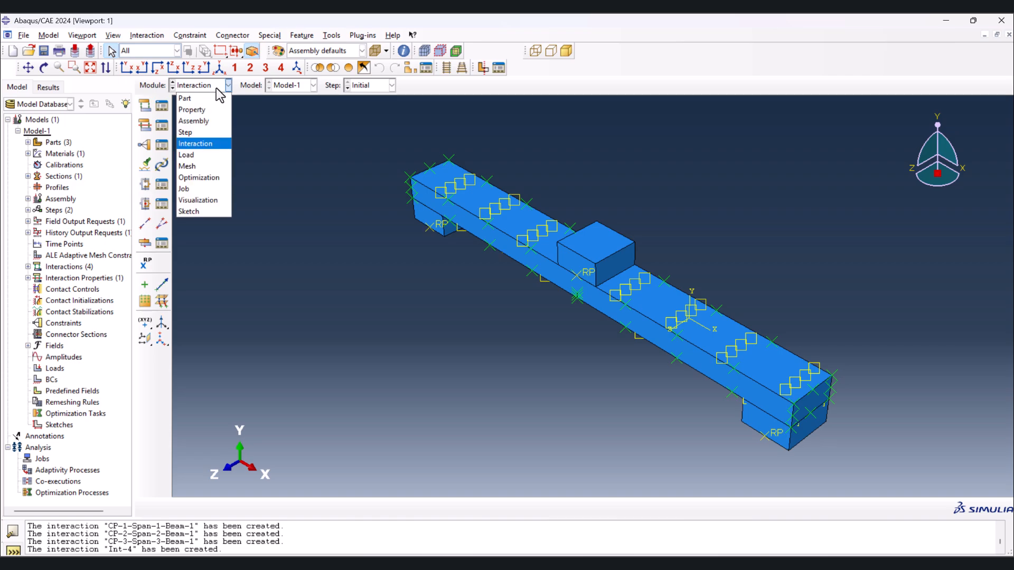
pyautogui.click(204, 155)
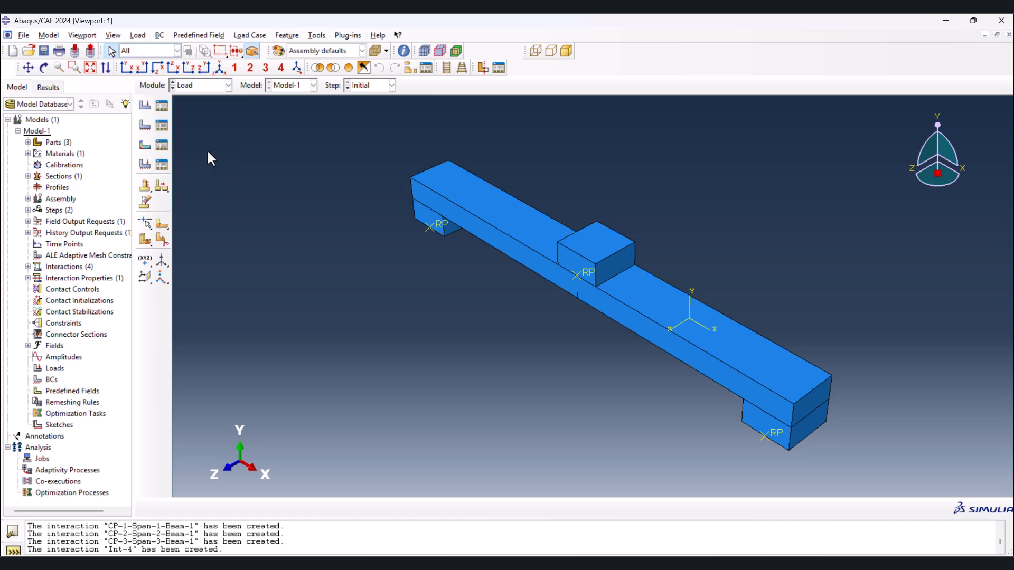
pyautogui.click(162, 125)
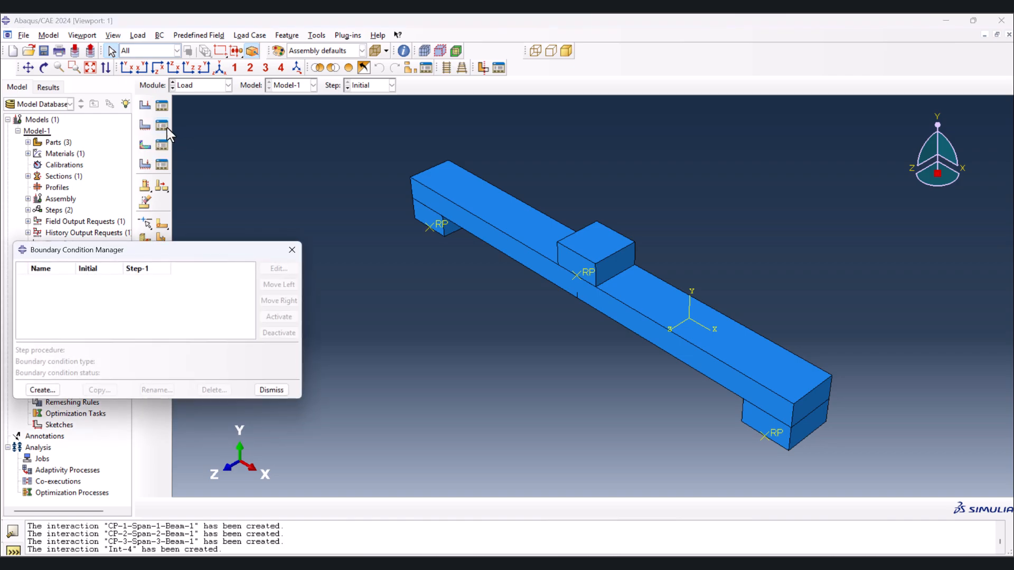
pyautogui.moveTo(156, 253); pyautogui.dragTo(207, 192)
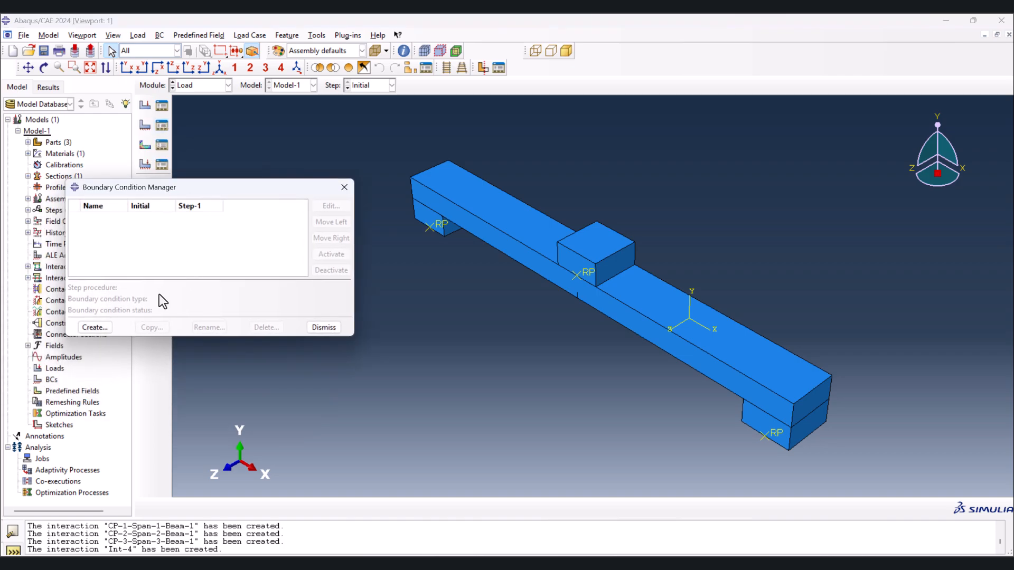
# - Create a Symmetry/Antisymmetry/Encastre boundary condition in the Initial step, fixing the reference points of both lower supports with ENCASTRE
pyautogui.click(95, 328)
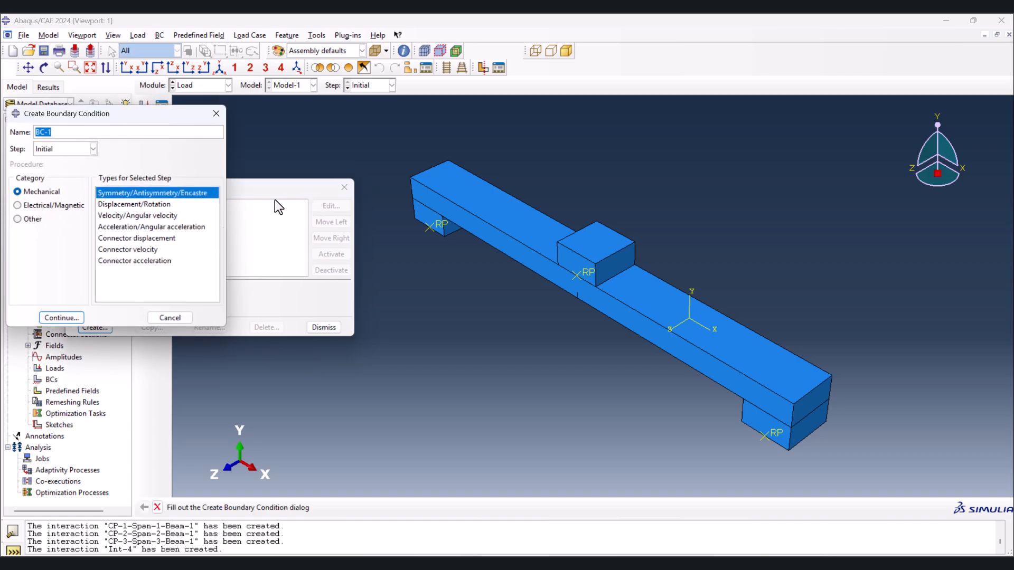
pyautogui.click(74, 318)
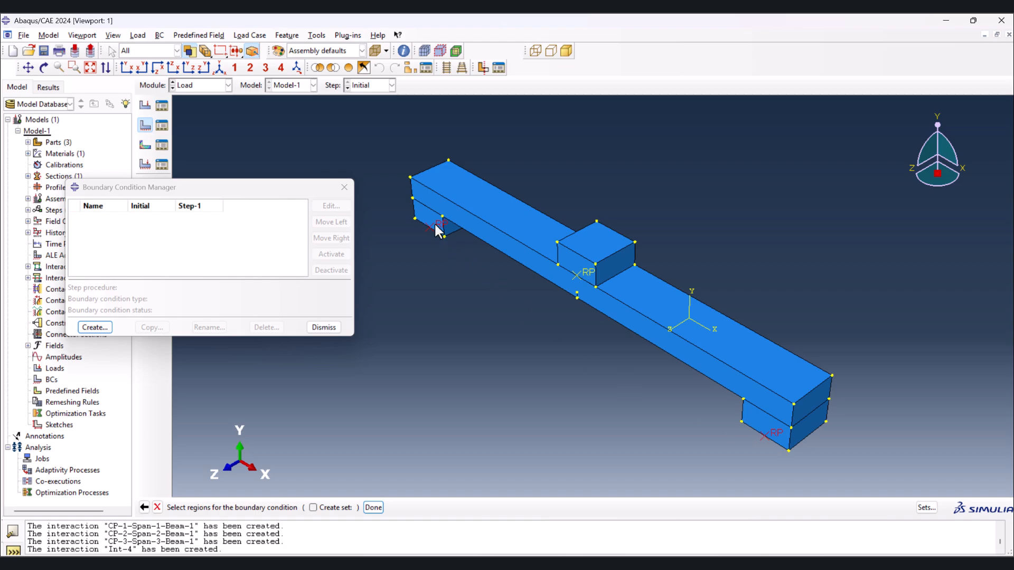
pyautogui.click(373, 507)
pyautogui.click(54, 320)
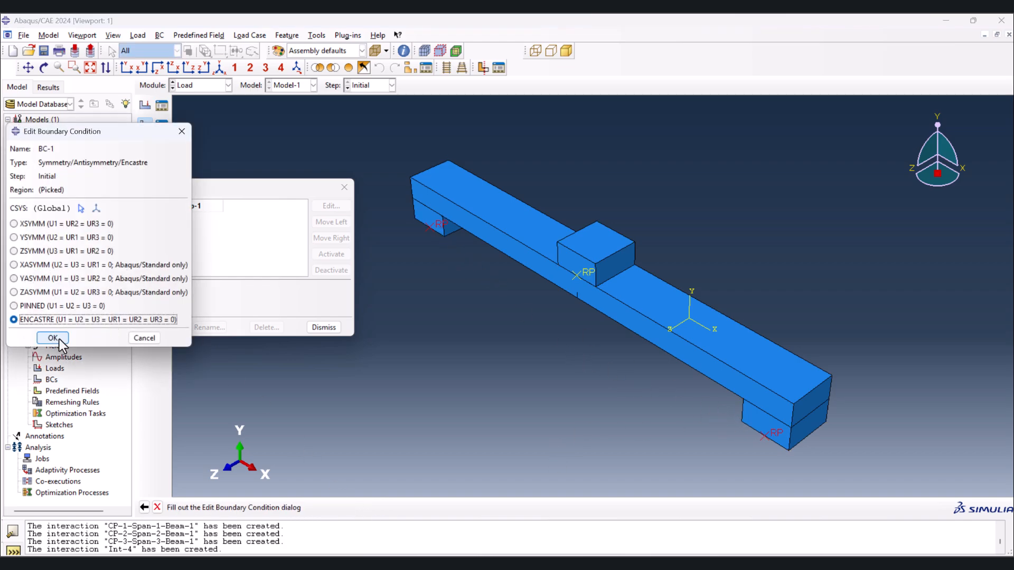
pyautogui.click(53, 338)
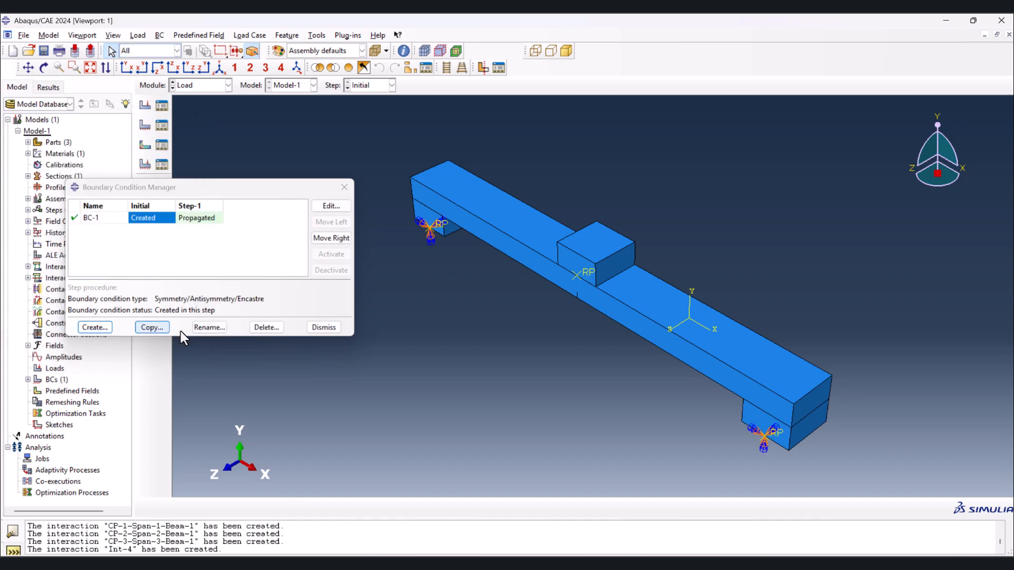
# - Create a Displacement/Rotation boundary condition in the Initial step, constraining U1, U2, U3, UR1, UR2 and UR3 at the upper loading block's reference point
pyautogui.click(104, 324)
pyautogui.click(132, 206)
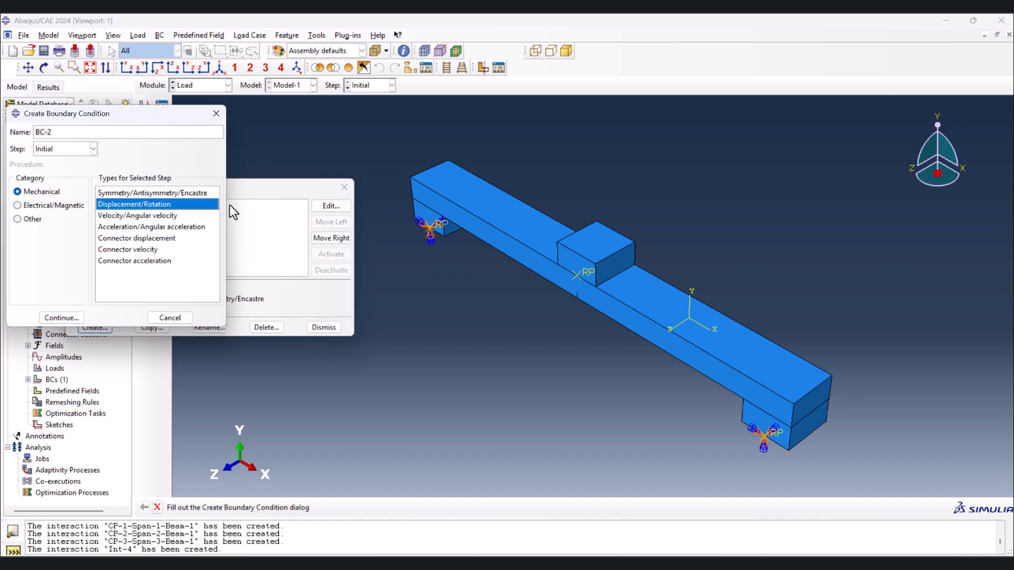
pyautogui.click(48, 320)
pyautogui.click(587, 275)
pyautogui.click(374, 509)
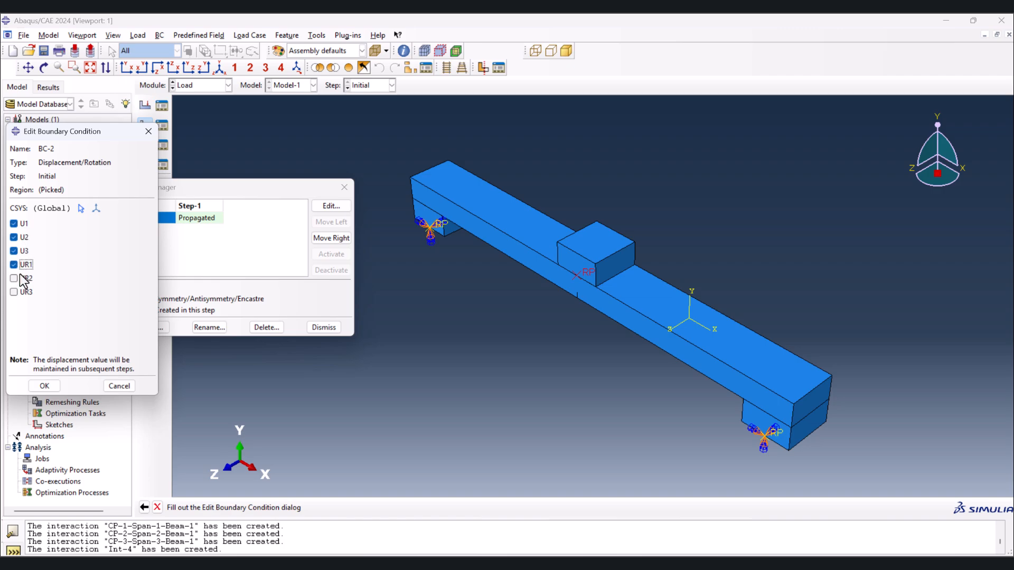
pyautogui.click(24, 292)
pyautogui.click(44, 386)
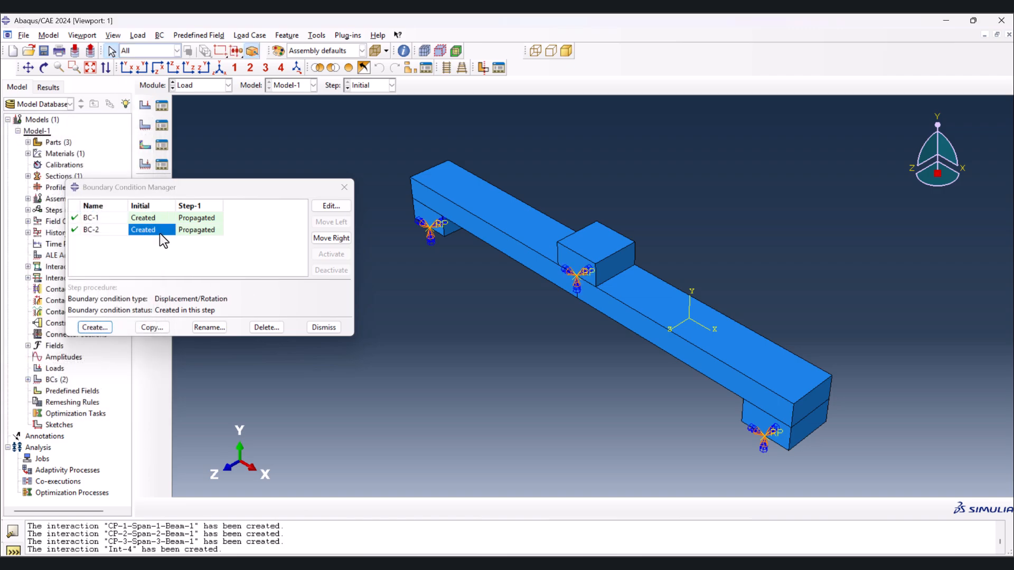
# - Set the loading block's U2 displacement to -8 in Step-1 and close the Boundary Condition Manager
pyautogui.doubleClick(195, 231)
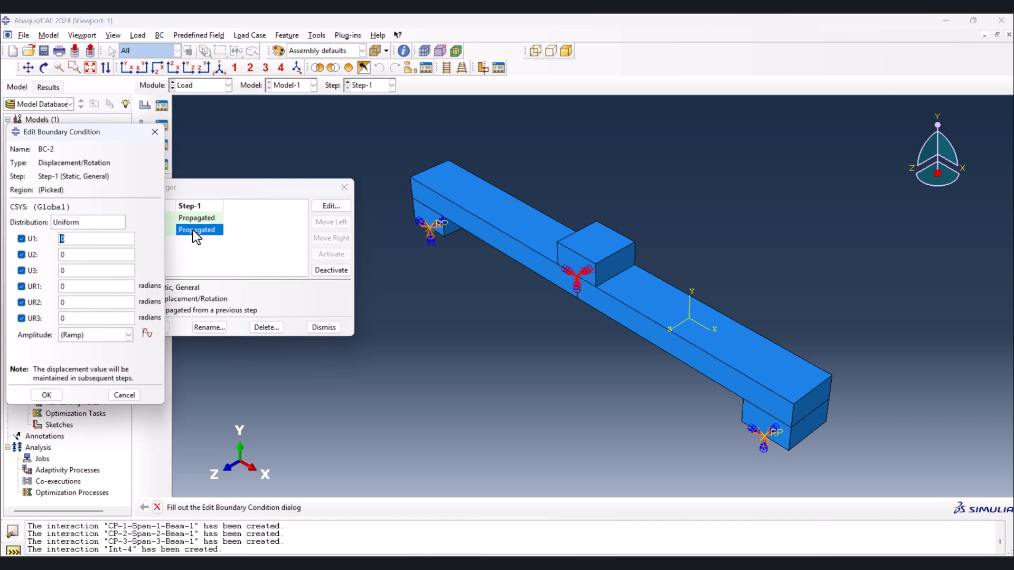
pyautogui.doubleClick(66, 256)
pyautogui.write('-8')
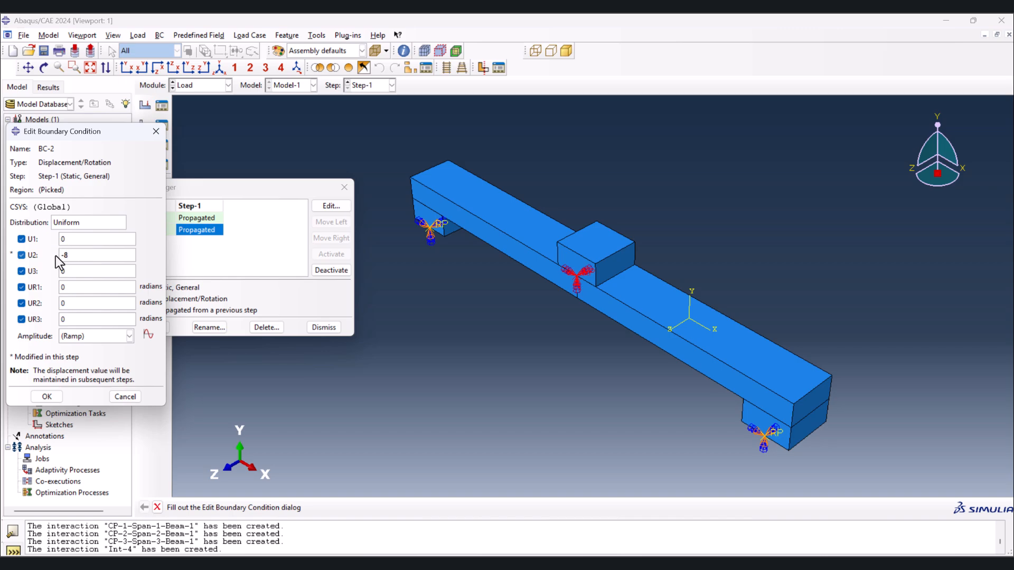
pyautogui.click(48, 398)
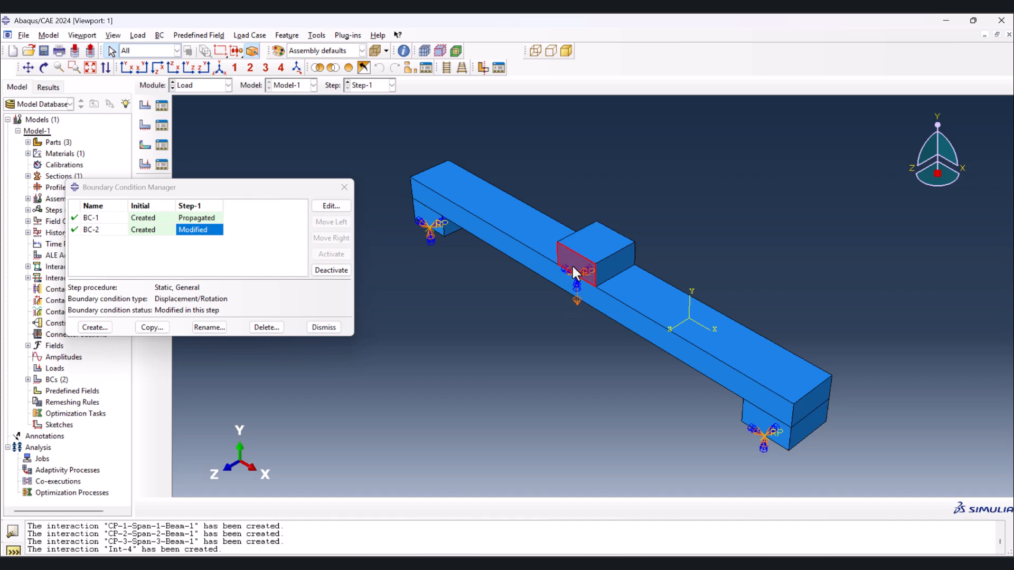
pyautogui.click(328, 328)
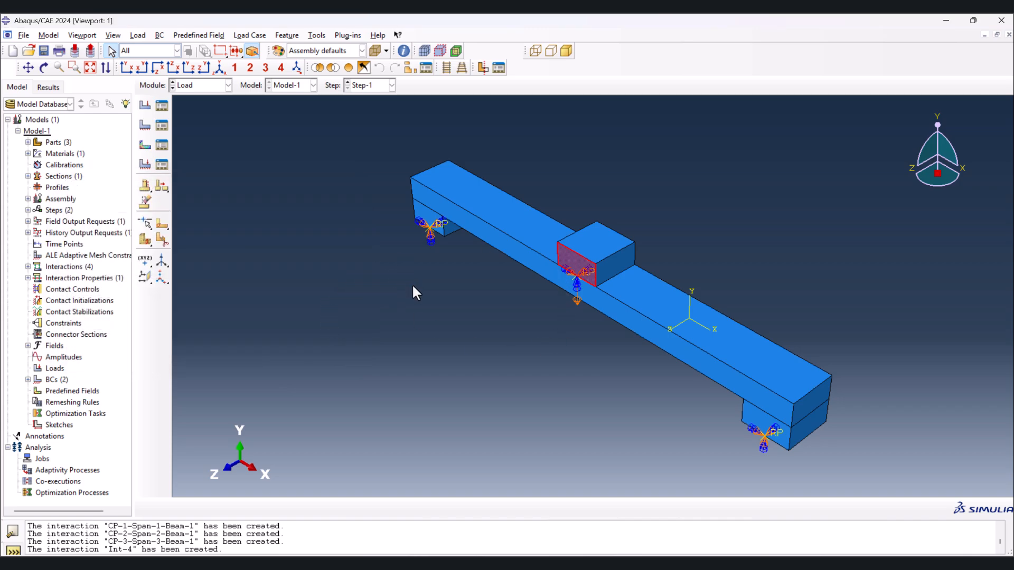
# - Switch to the Mesh module and assign Quad element shape with the Structured technique to all faces of the Span part
pyautogui.click(209, 86)
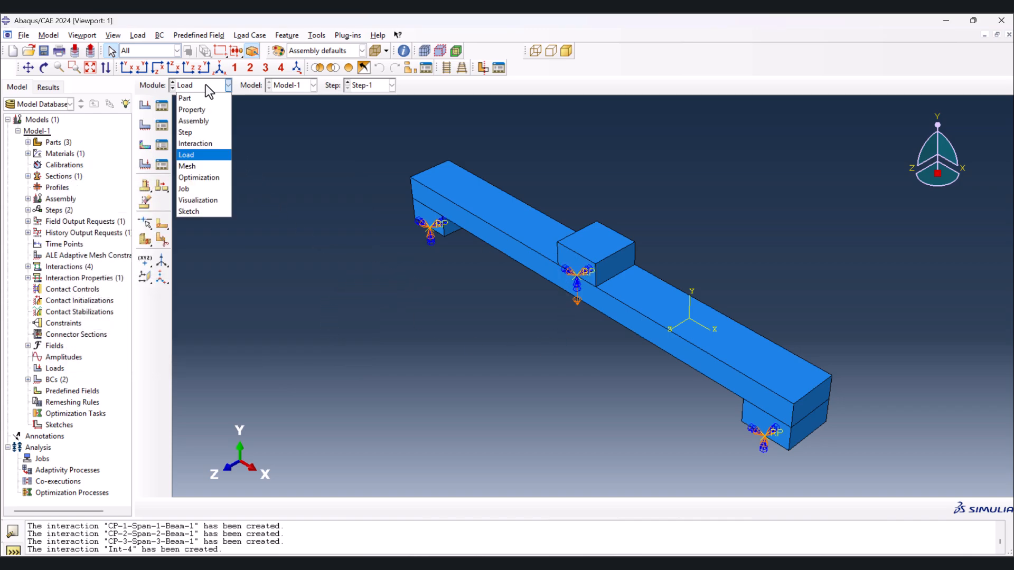
pyautogui.click(207, 169)
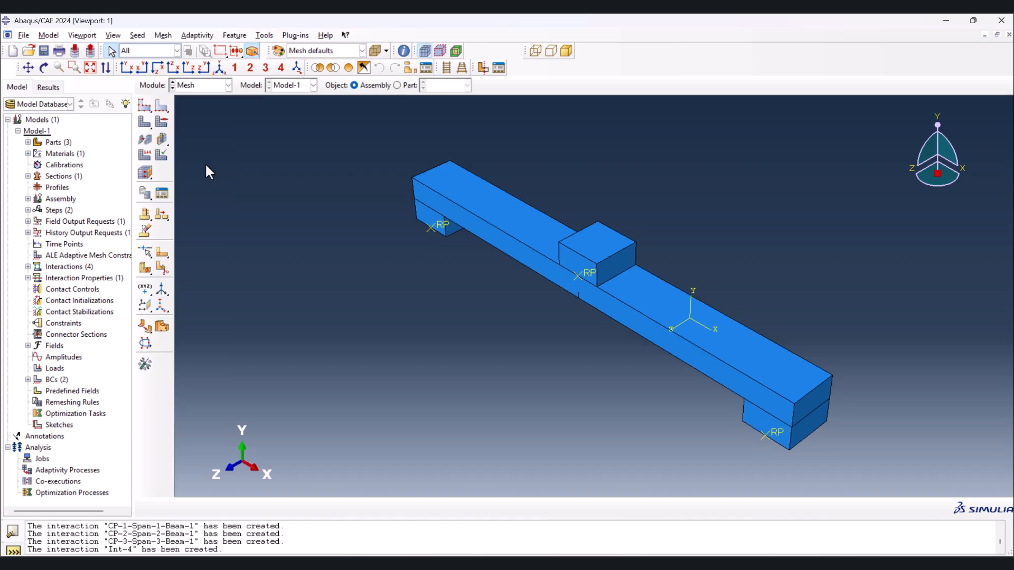
pyautogui.click(398, 85)
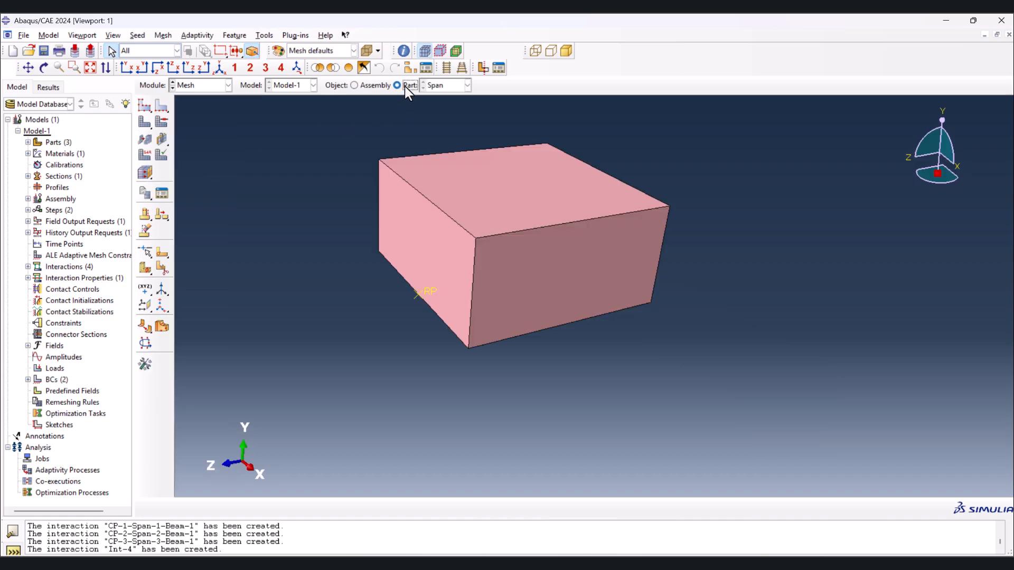
pyautogui.click(160, 125)
pyautogui.moveTo(277, 129); pyautogui.dragTo(744, 354)
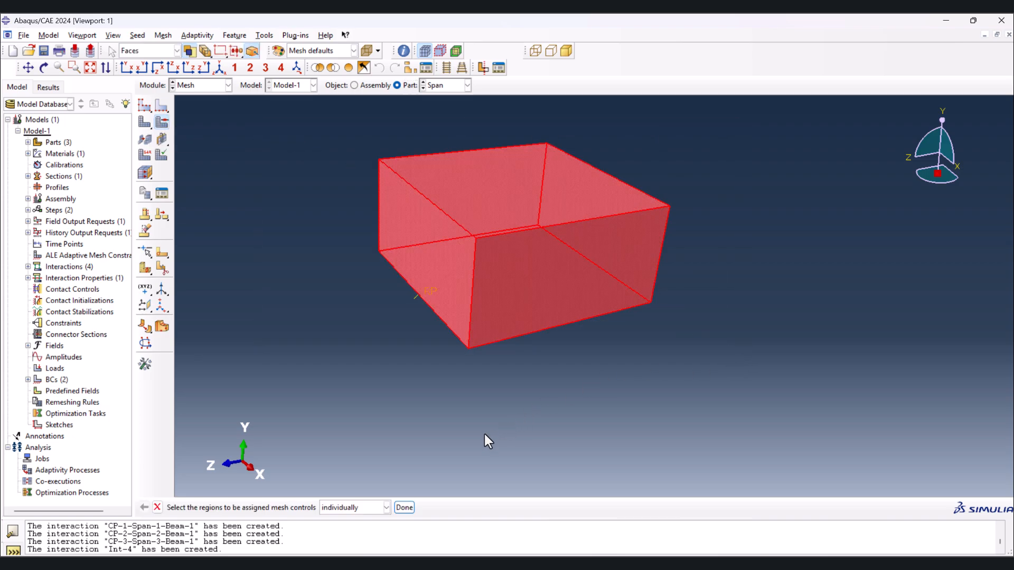
pyautogui.click(405, 508)
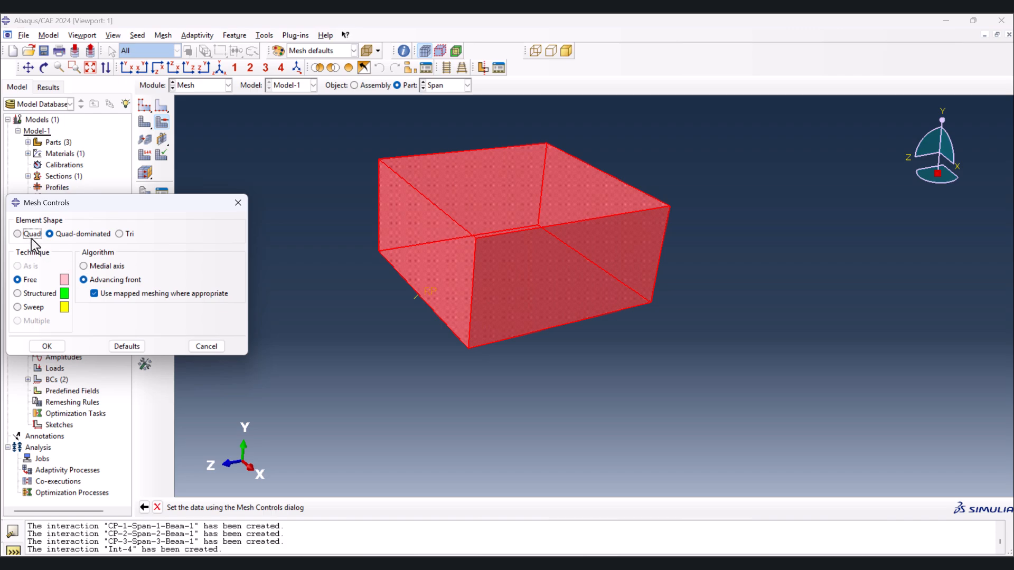
pyautogui.click(31, 236)
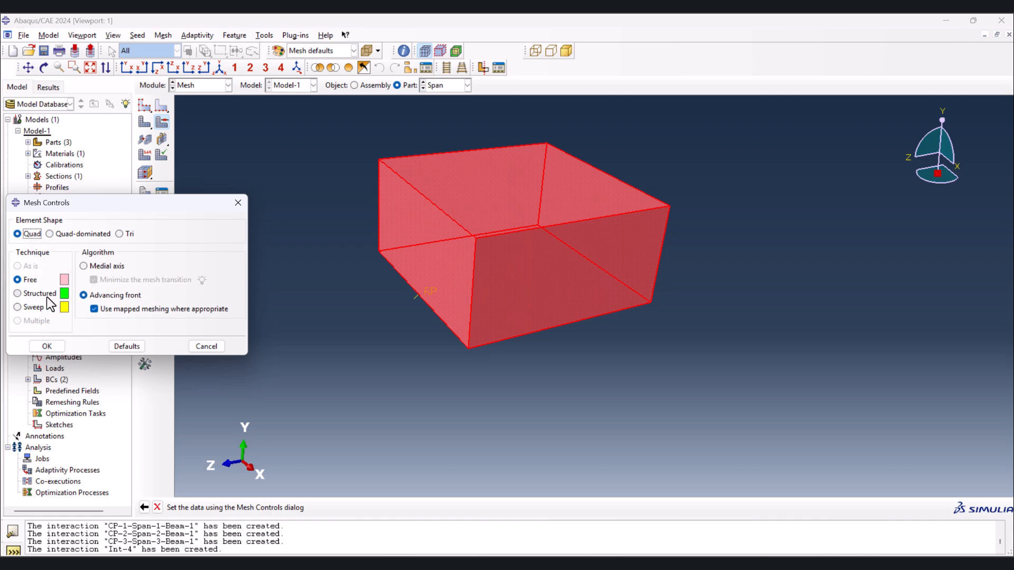
pyautogui.click(37, 294)
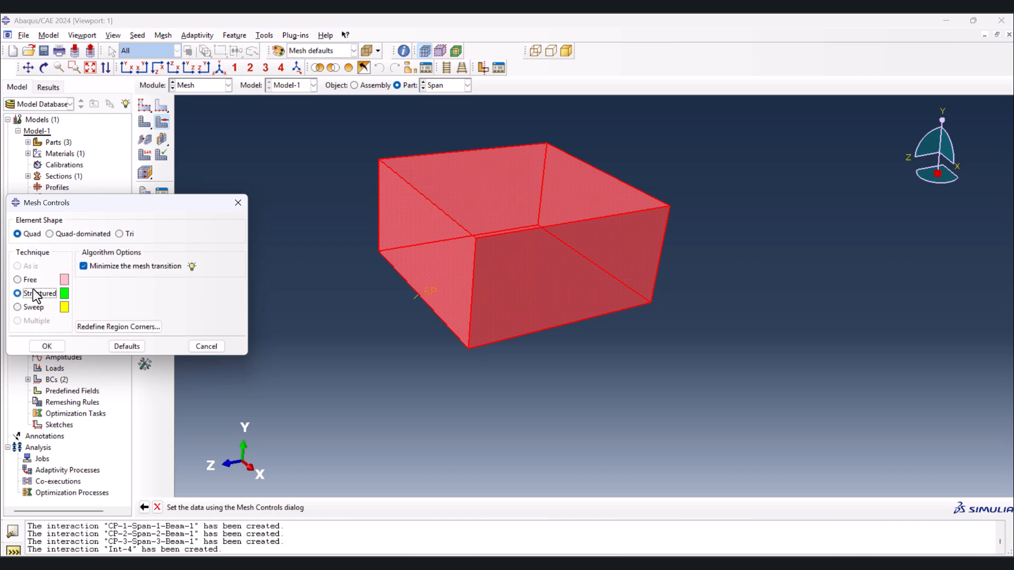
pyautogui.click(41, 347)
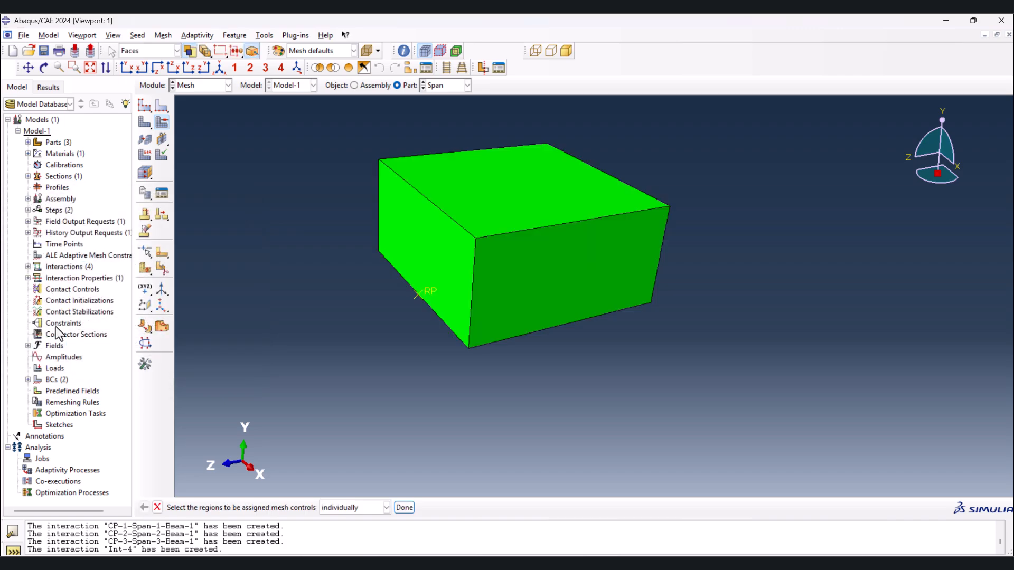
# - Seed the Span part with the suggested global size and generate its mesh
pyautogui.click(147, 107)
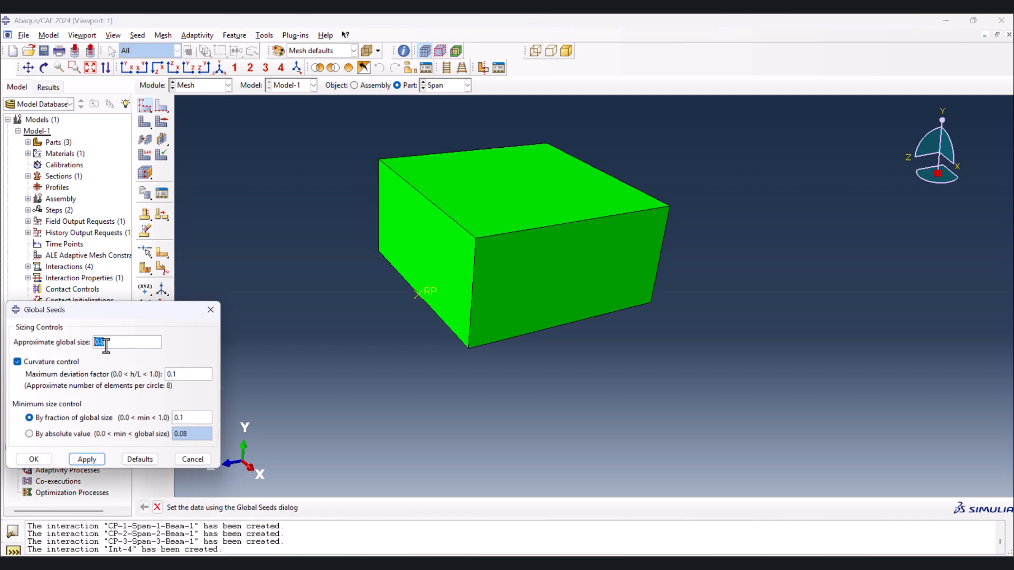
pyautogui.click(33, 459)
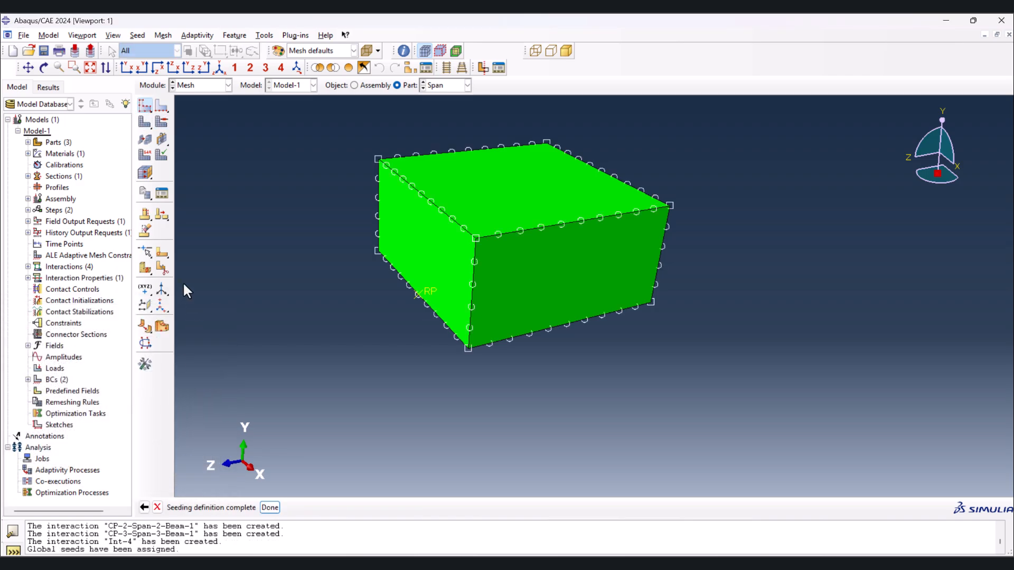
pyautogui.click(144, 122)
pyautogui.click(244, 508)
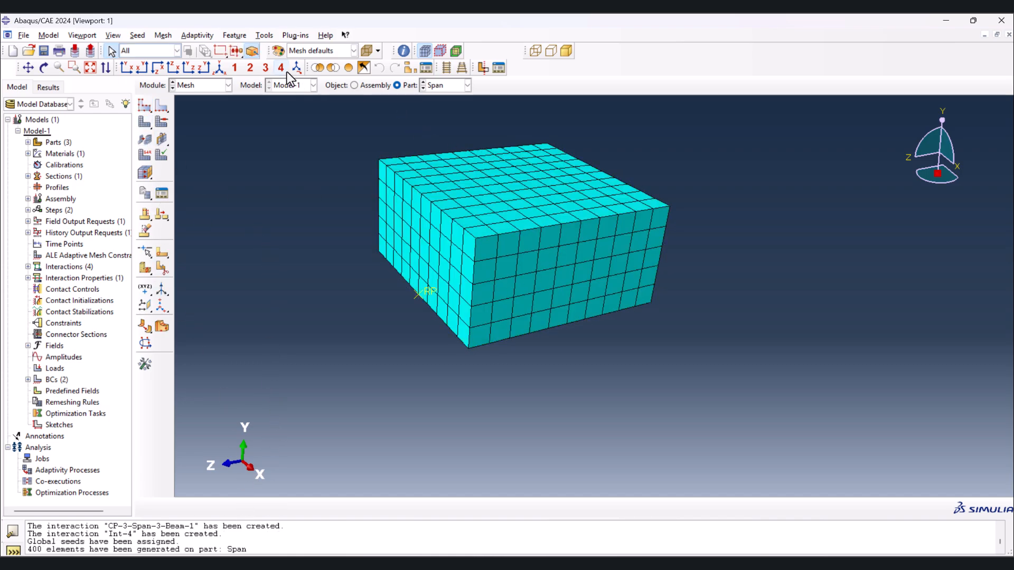
# - Seed the Beam part with an approximate global size of 0.8 and generate its mesh
pyautogui.click(222, 68)
pyautogui.click(423, 83)
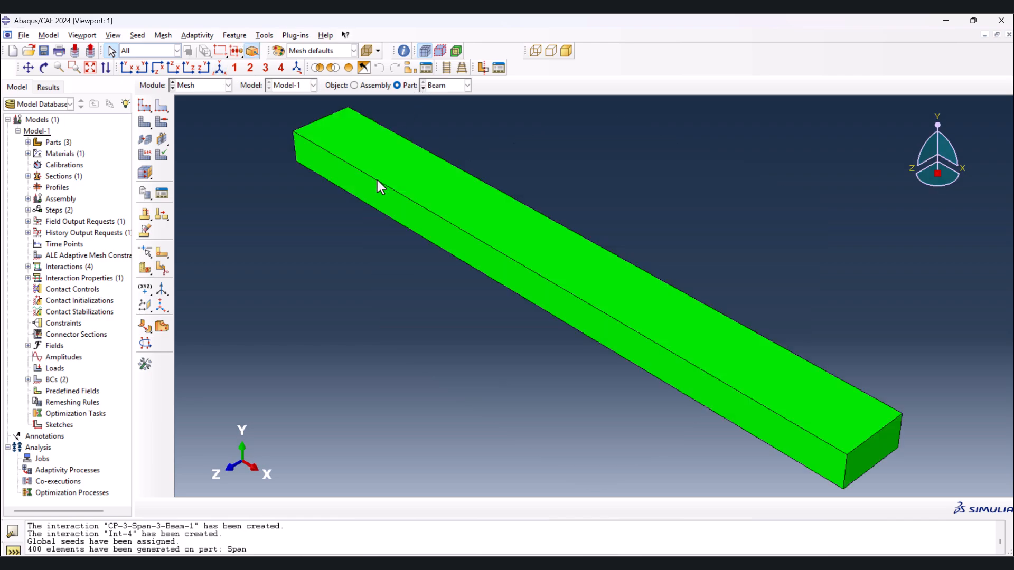
pyautogui.click(145, 106)
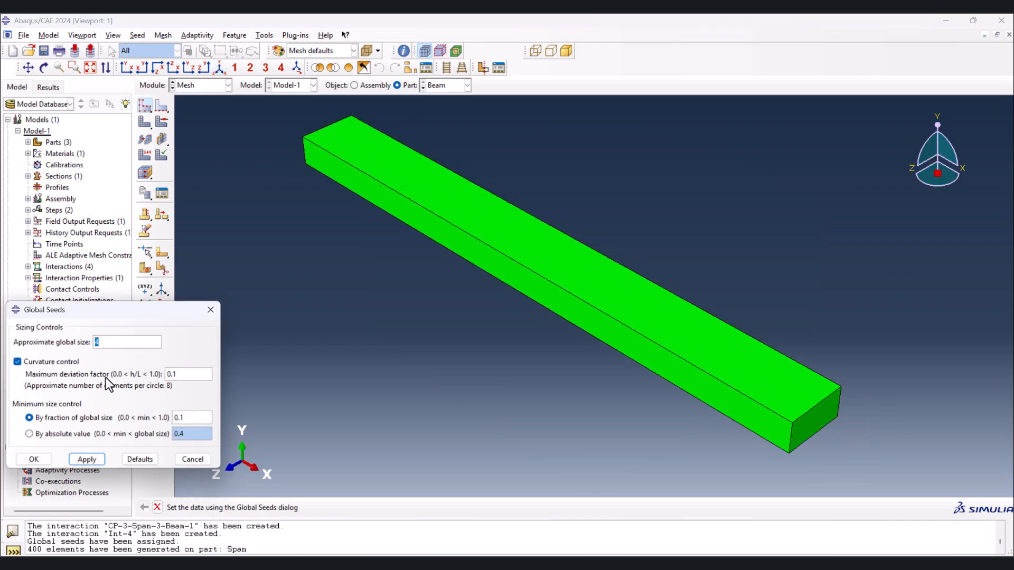
pyautogui.write('.8')
pyautogui.click(35, 460)
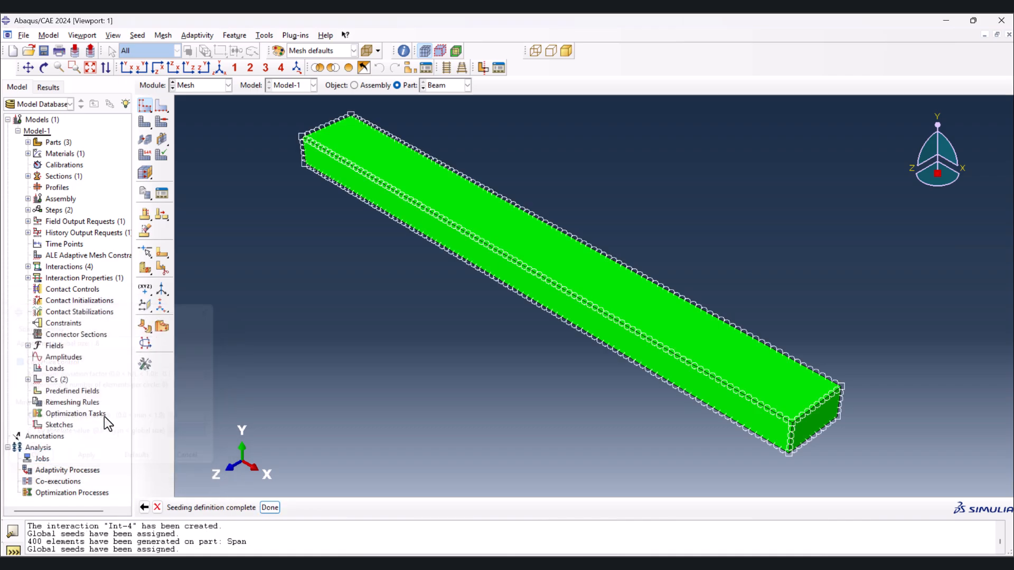
pyautogui.click(151, 170)
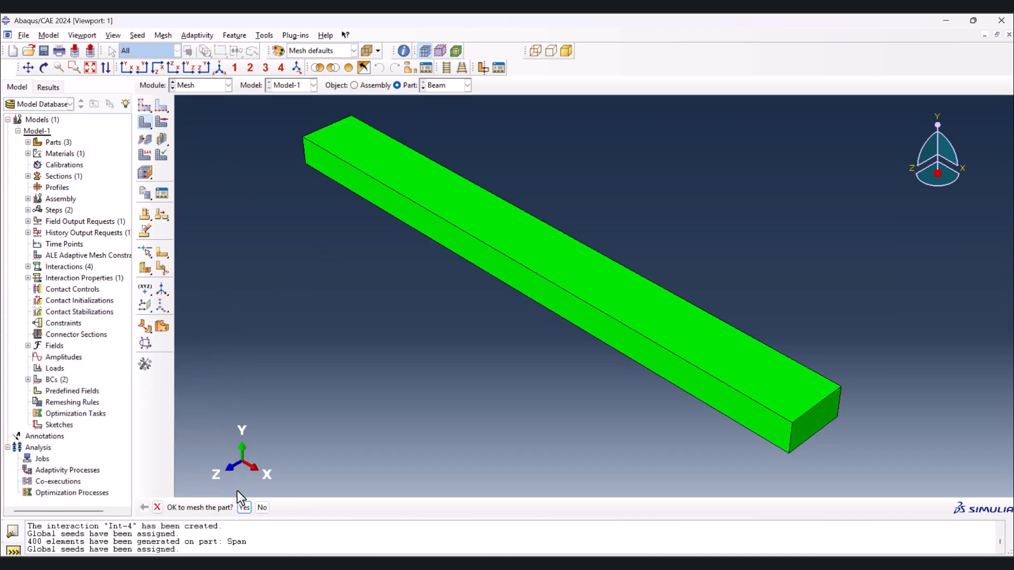
pyautogui.click(244, 508)
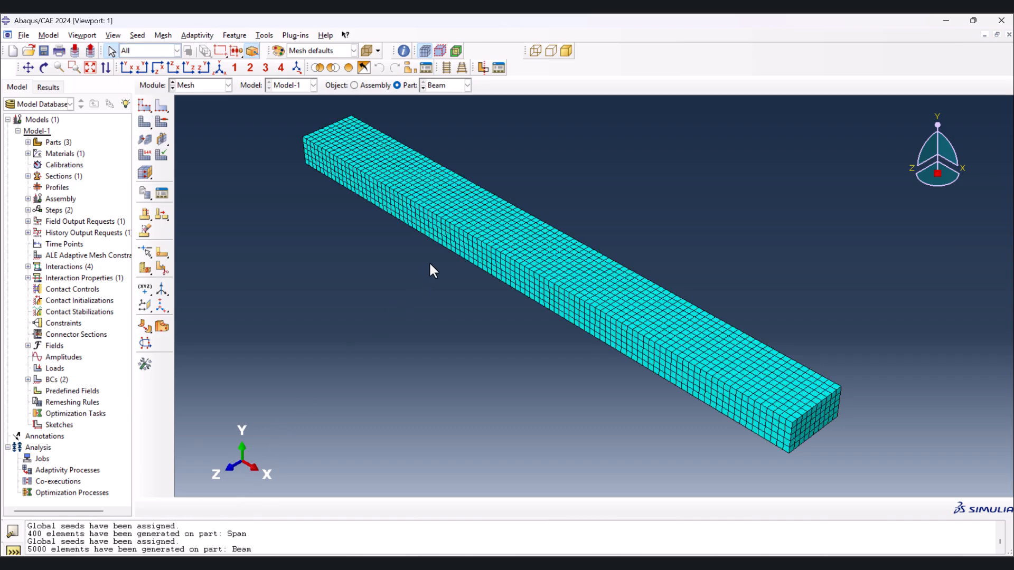
# - Display the meshed assembly and examine how the beam's elements line up with those of the loading block and supports
pyautogui.click(353, 86)
pyautogui.scroll(8, 593, 290)
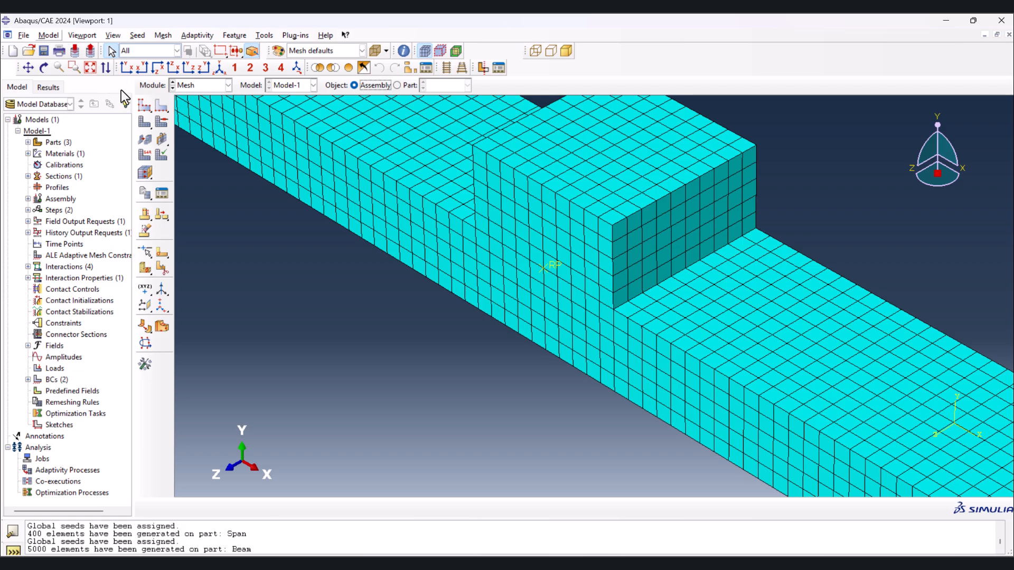
pyautogui.scroll(5, 626, 296)
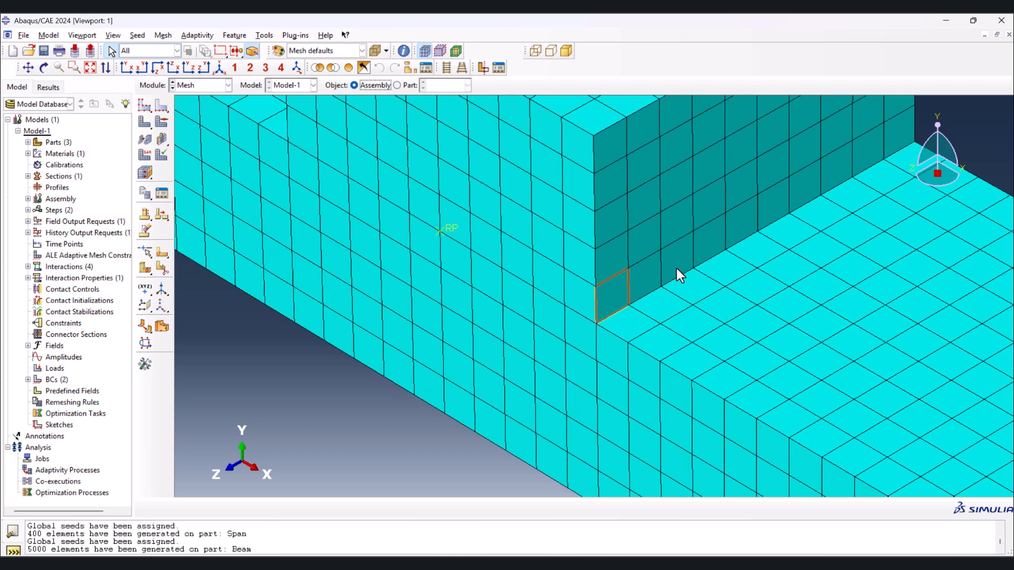
pyautogui.scroll(-5, 711, 270)
pyautogui.moveTo(724, 277)
pyautogui.keyDown('ctrl'); pyautogui.keyDown('alt'); pyautogui.mouseDown()
pyautogui.moveTo(740, 296)
pyautogui.moveTo(720, 291)
pyautogui.mouseUp(); pyautogui.keyUp('alt'); pyautogui.keyUp('ctrl')
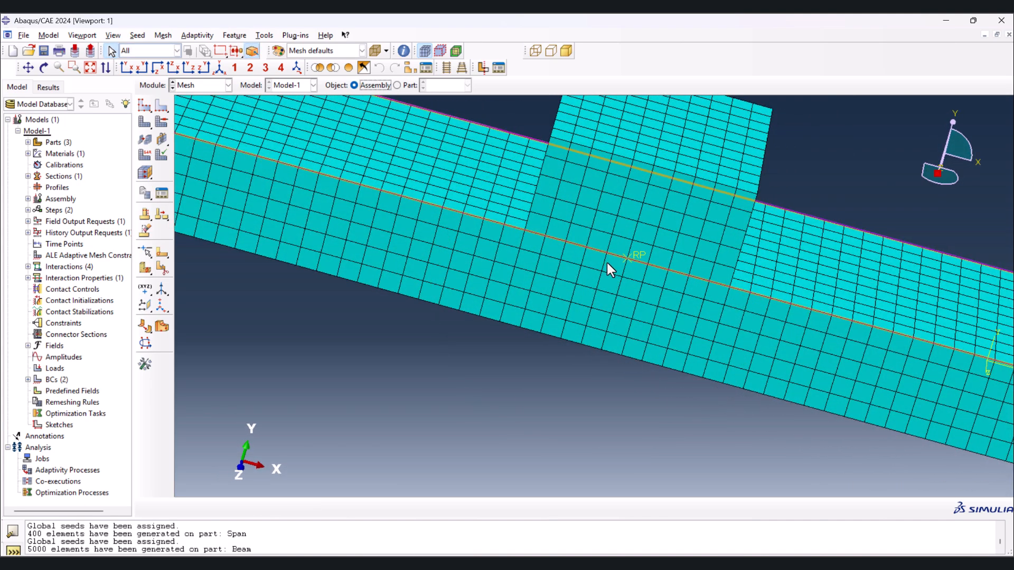
pyautogui.scroll(-5, 608, 269)
pyautogui.keyDown('ctrl'); pyautogui.keyDown('alt'); pyautogui.moveTo(570, 280); pyautogui.dragTo(719, 239); pyautogui.keyUp('alt'); pyautogui.keyUp('ctrl')
pyautogui.scroll(5, 657, 226)
pyautogui.scroll(-5, 641, 251)
pyautogui.scroll(5, 474, 360)
pyautogui.keyDown('ctrl'); pyautogui.keyDown('alt'); pyautogui.moveTo(474, 361); pyautogui.dragTo(327, 304); pyautogui.keyUp('alt'); pyautogui.keyUp('ctrl')
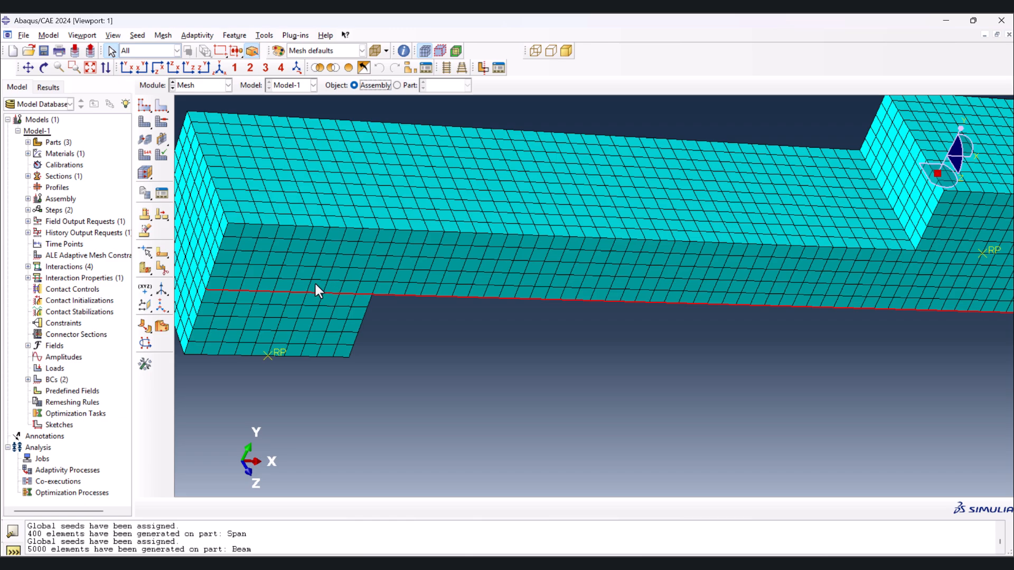
pyautogui.scroll(-2, 299, 291)
pyautogui.click(329, 255)
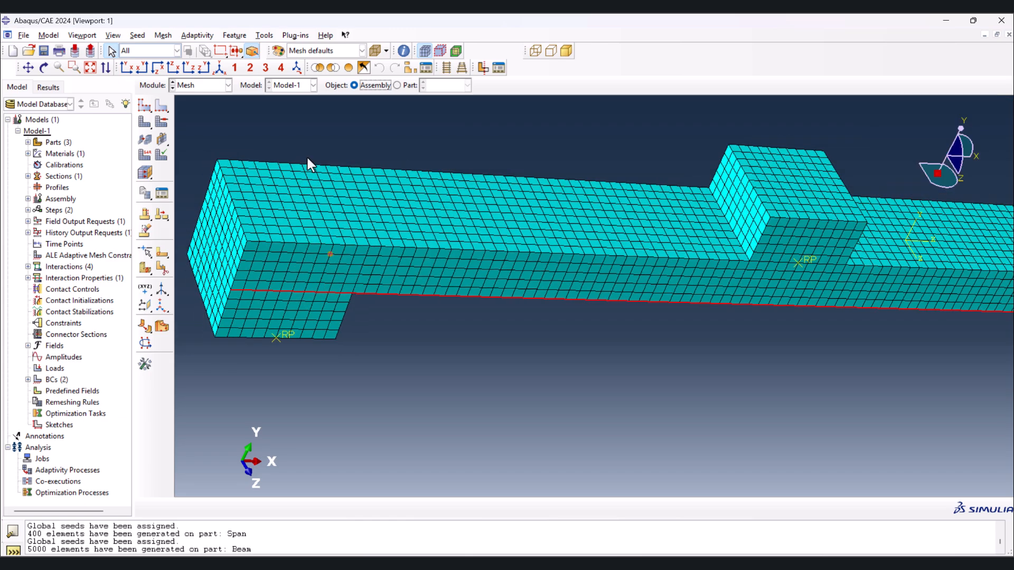
pyautogui.click(234, 67)
# - Switch to the Job module and open the Job Manager
pyautogui.click(212, 84)
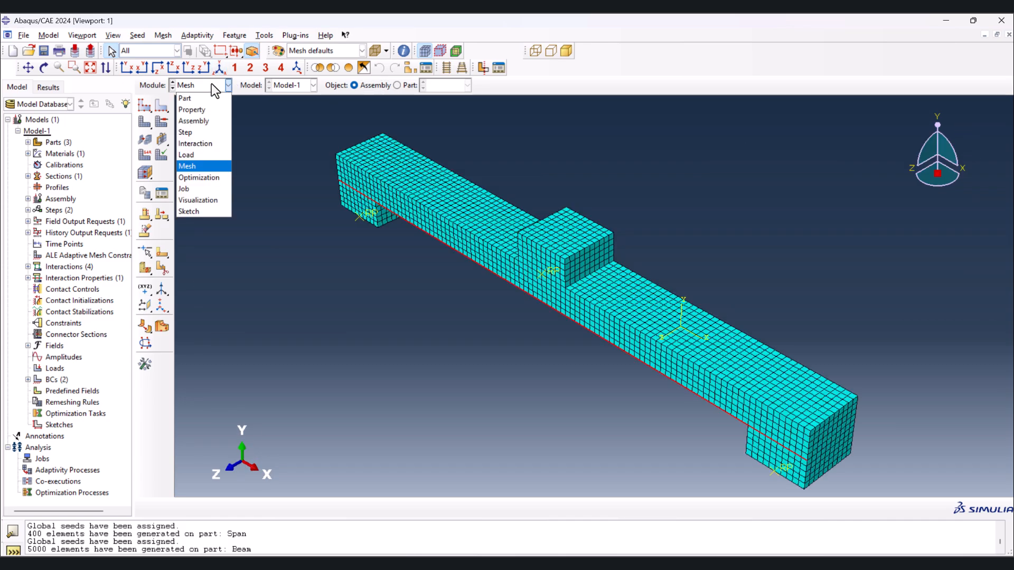
pyautogui.click(201, 189)
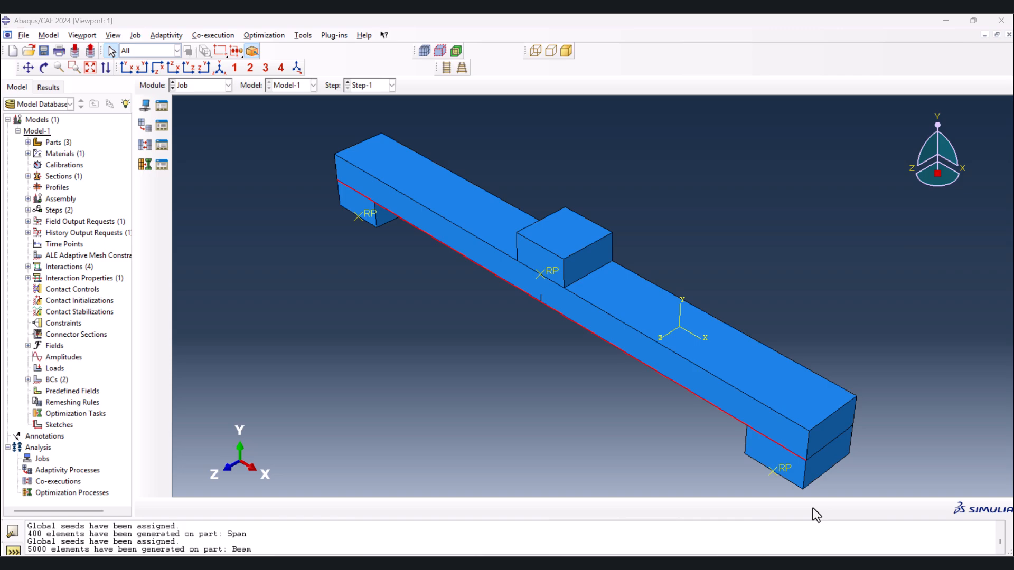
pyautogui.click(164, 106)
# - Create a full-analysis job named 3pointbendingXFEM from Model-1 and submit it, accepting that the crack part has no section assigned
pyautogui.click(231, 323)
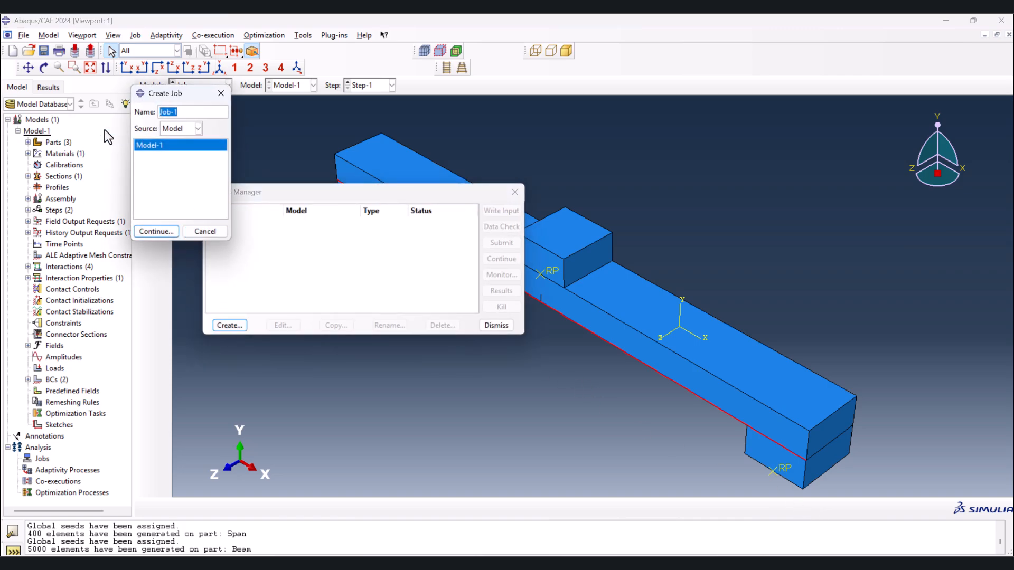
pyautogui.write('3pointbendingXFEM')
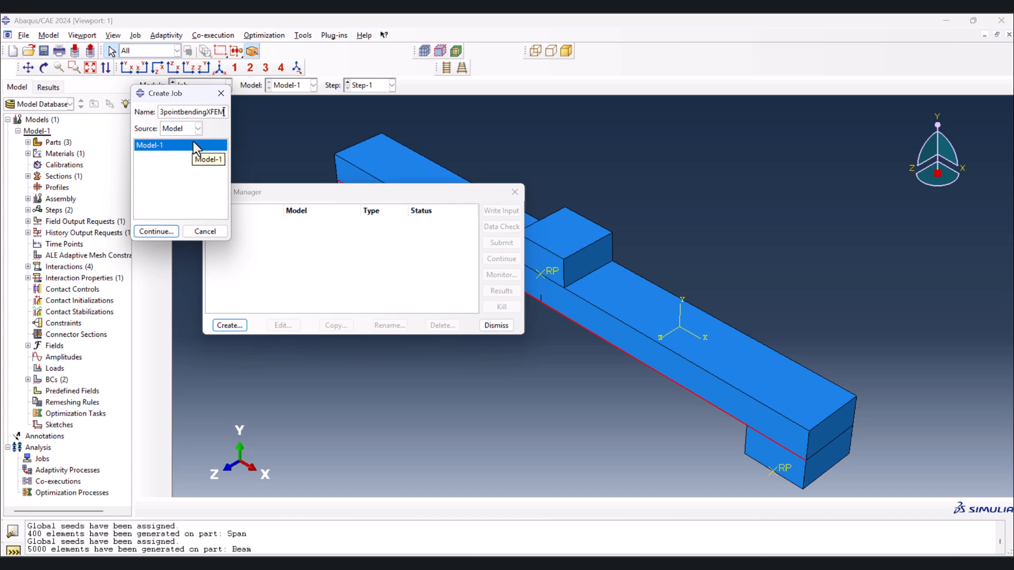
pyautogui.click(153, 232)
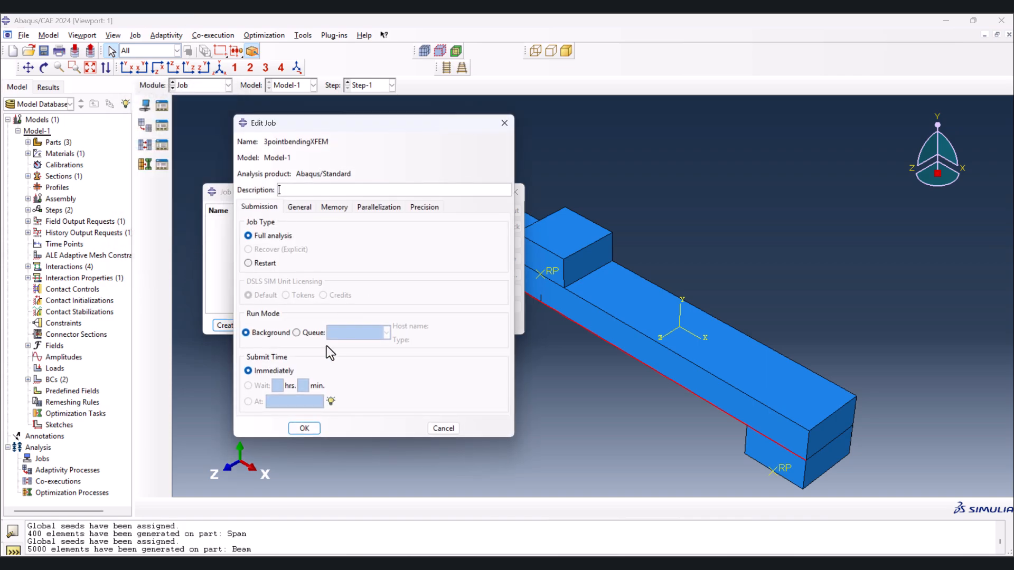
pyautogui.click(306, 426)
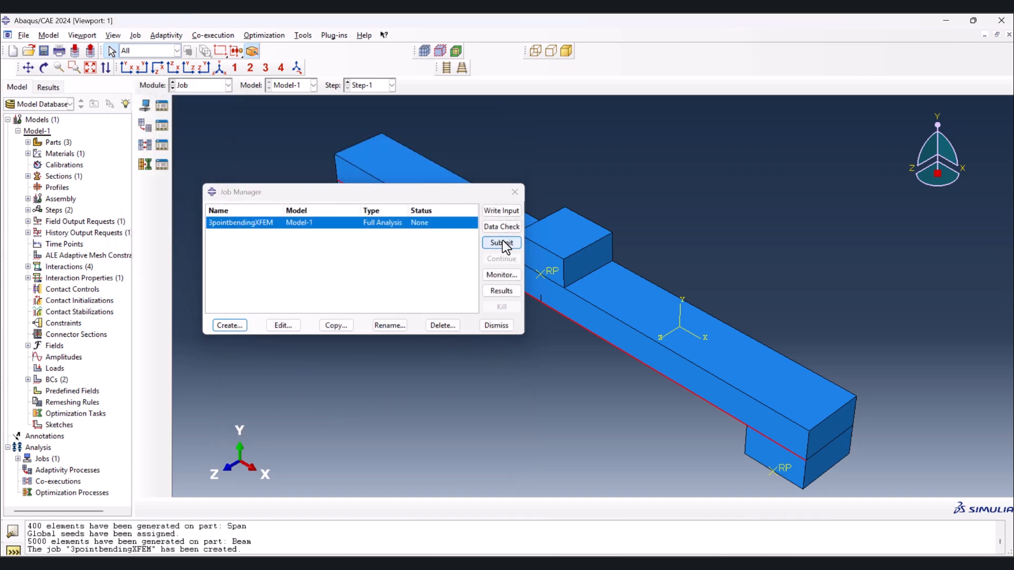
pyautogui.click(502, 243)
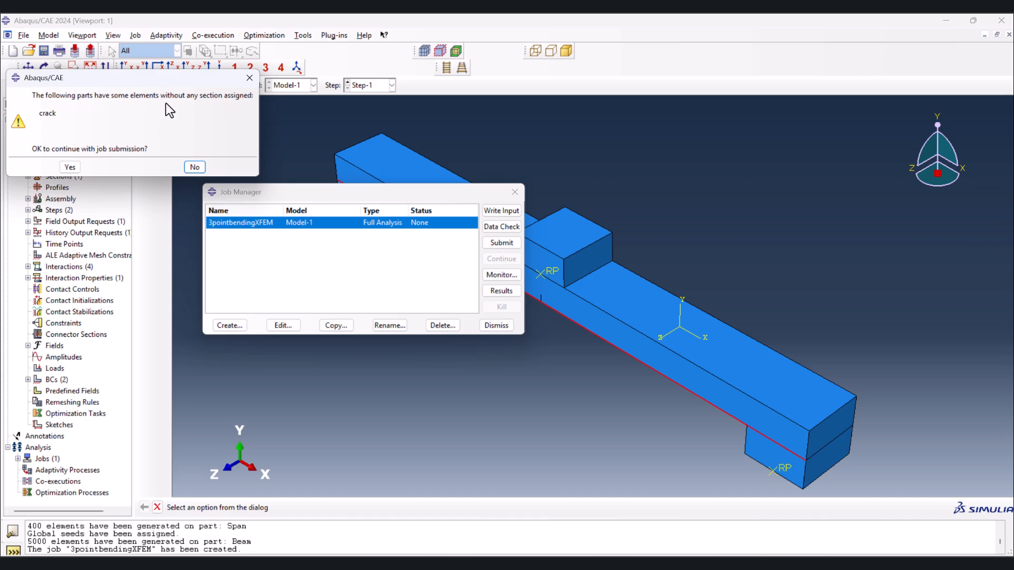
pyautogui.click(58, 166)
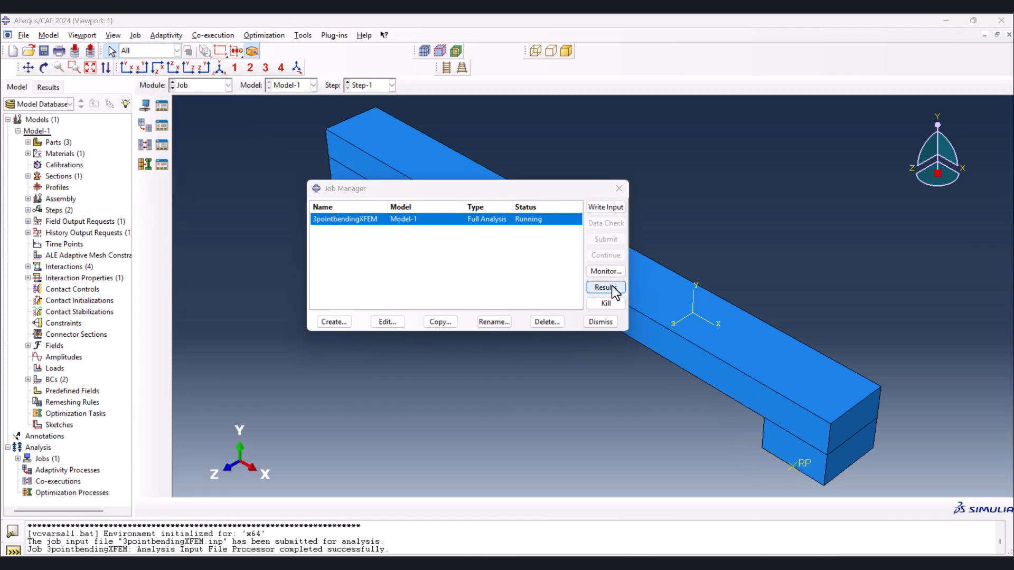
# - Open the results of the 3pointbendingXFEM job, plot Mises stress contours on the deformed shape and examine the crack beneath the loading block
pyautogui.click(606, 289)
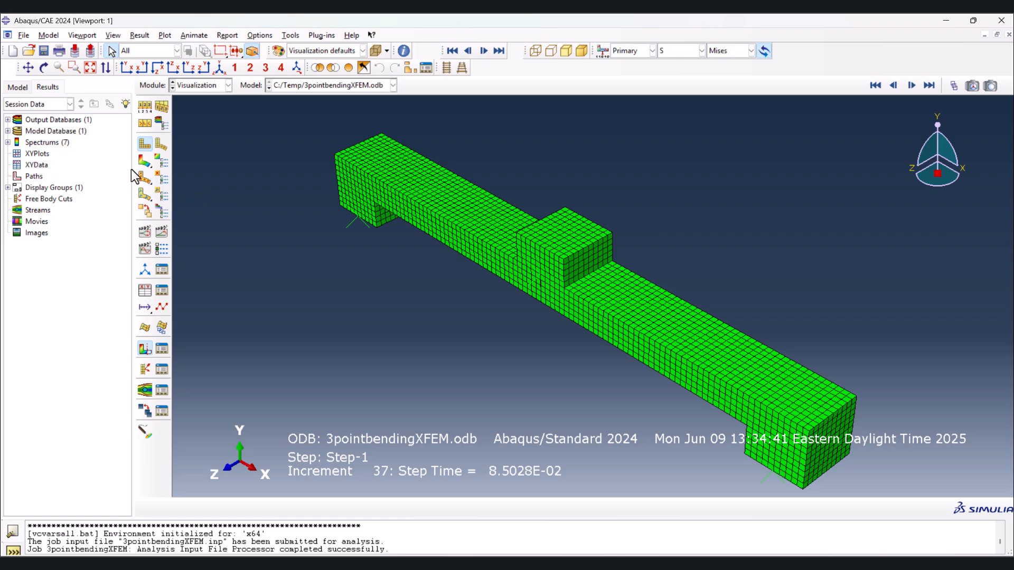
pyautogui.click(140, 161)
pyautogui.keyDown('ctrl'); pyautogui.keyDown('alt'); pyautogui.moveTo(544, 342); pyautogui.dragTo(527, 380); pyautogui.keyUp('alt'); pyautogui.keyUp('ctrl')
pyautogui.press('Escape')
pyautogui.keyDown('ctrl'); pyautogui.keyDown('alt'); pyautogui.moveTo(611, 326); pyautogui.dragTo(591, 275); pyautogui.keyUp('alt'); pyautogui.keyUp('ctrl')
pyautogui.scroll(-8, 577, 341)
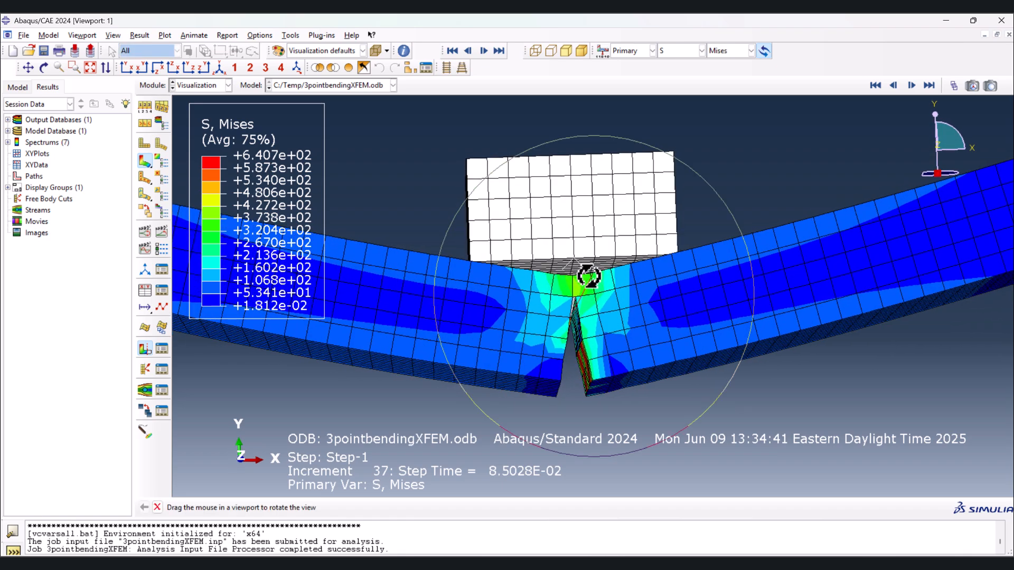
pyautogui.press('Escape')
pyautogui.scroll(5, 654, 293)
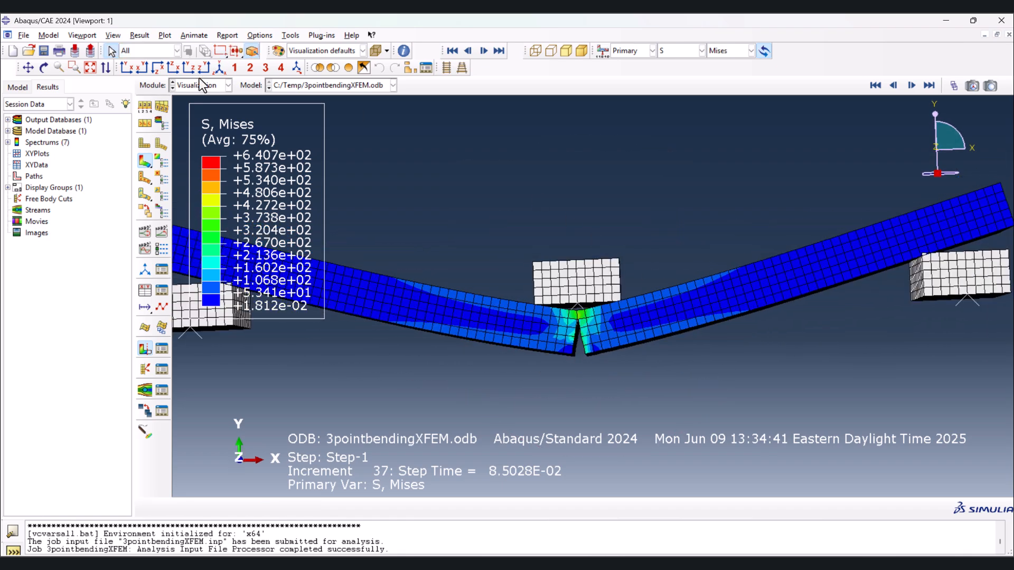
# - Return to the Job module and kill the running 3pointbendingXFEM job
pyautogui.click(200, 85)
pyautogui.click(191, 189)
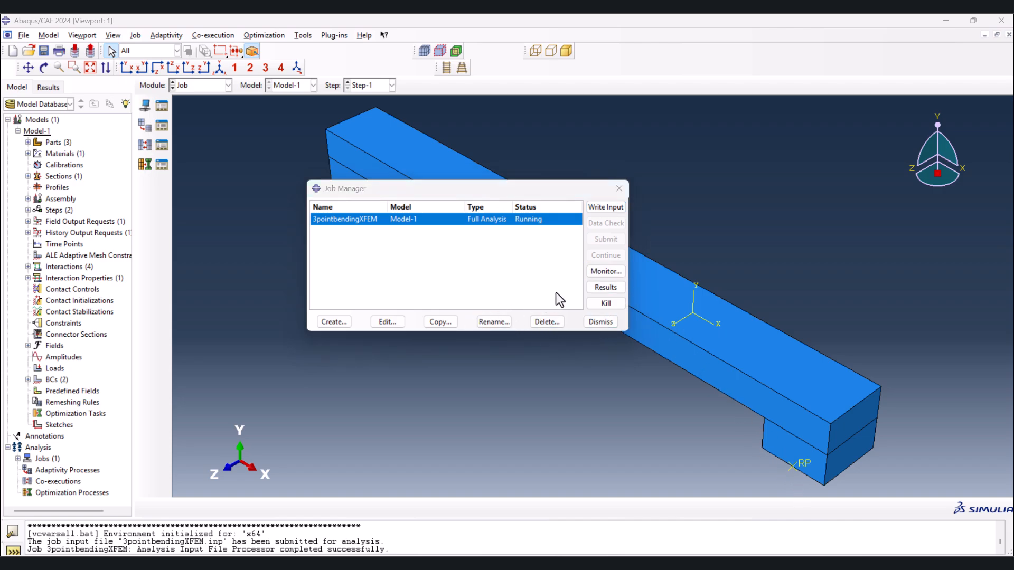
pyautogui.click(607, 303)
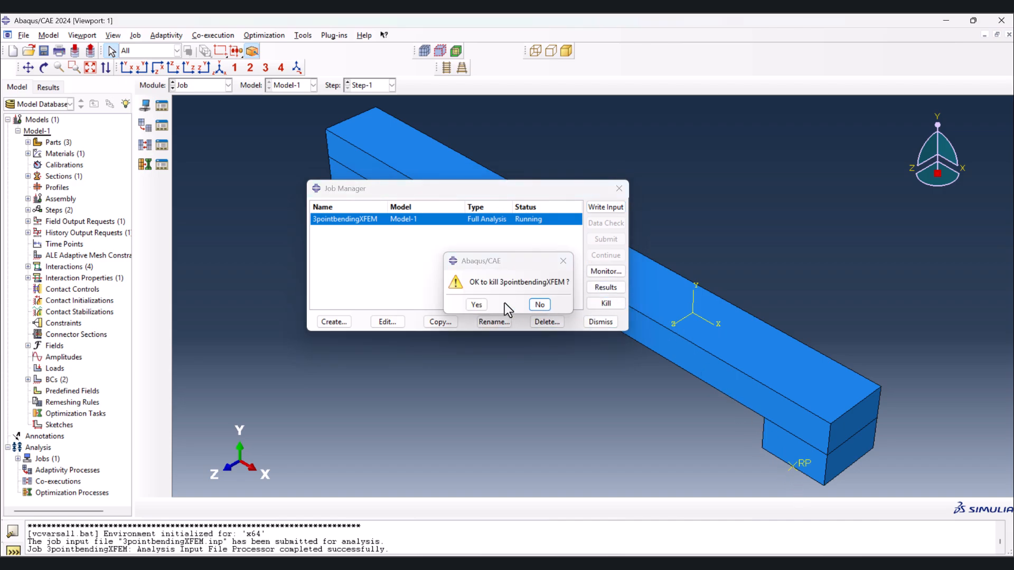
pyautogui.click(477, 305)
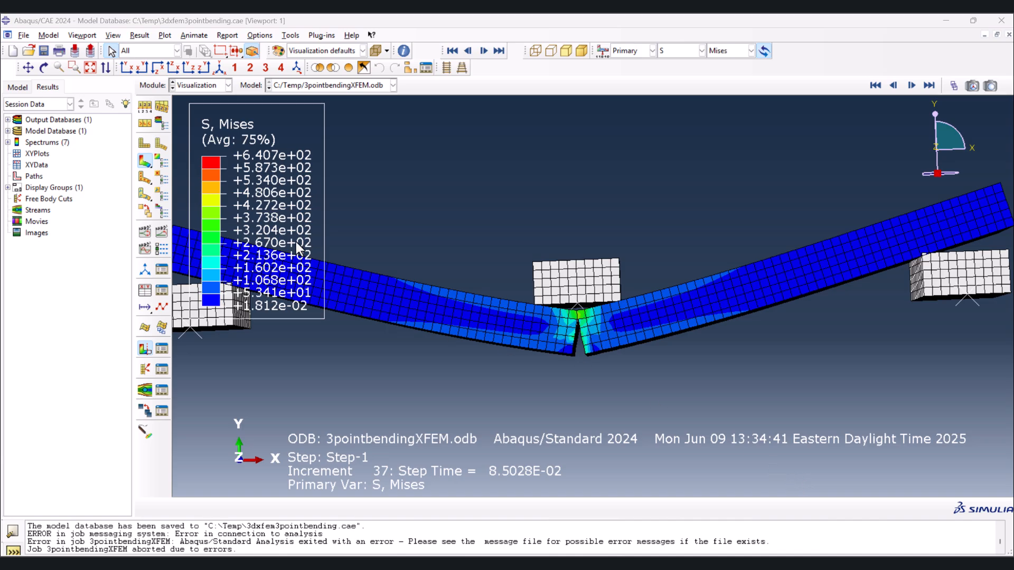
# - Play the time-history animation of the Mises stress contours, examine the crack opening at midspan, and stop the playback
pyautogui.click(219, 68)
pyautogui.scroll(5, 583, 323)
pyautogui.keyDown('ctrl'); pyautogui.keyDown('alt'); pyautogui.moveTo(509, 303); pyautogui.dragTo(615, 334); pyautogui.keyUp('alt'); pyautogui.keyUp('ctrl')
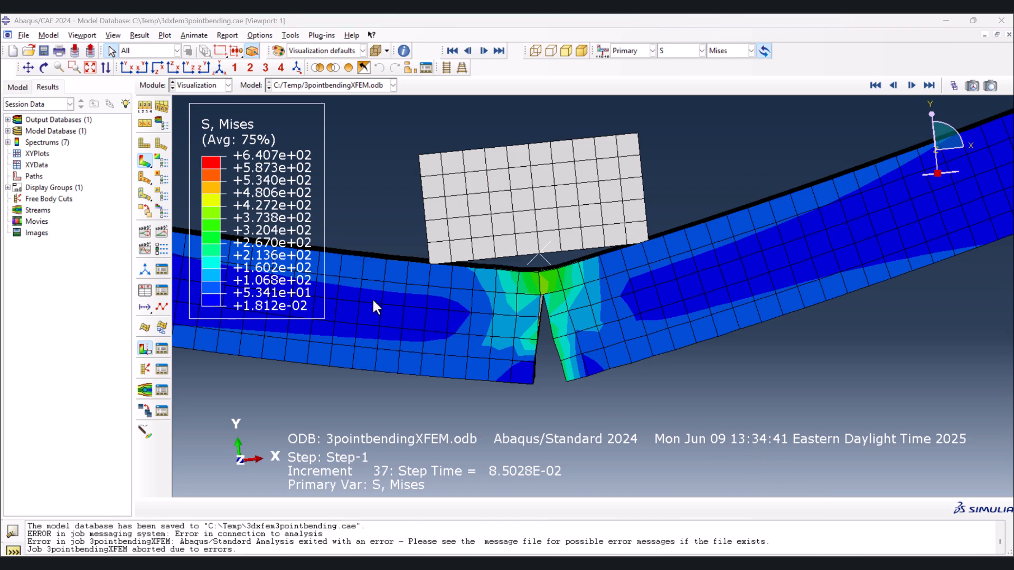
pyautogui.scroll(-6, 515, 263)
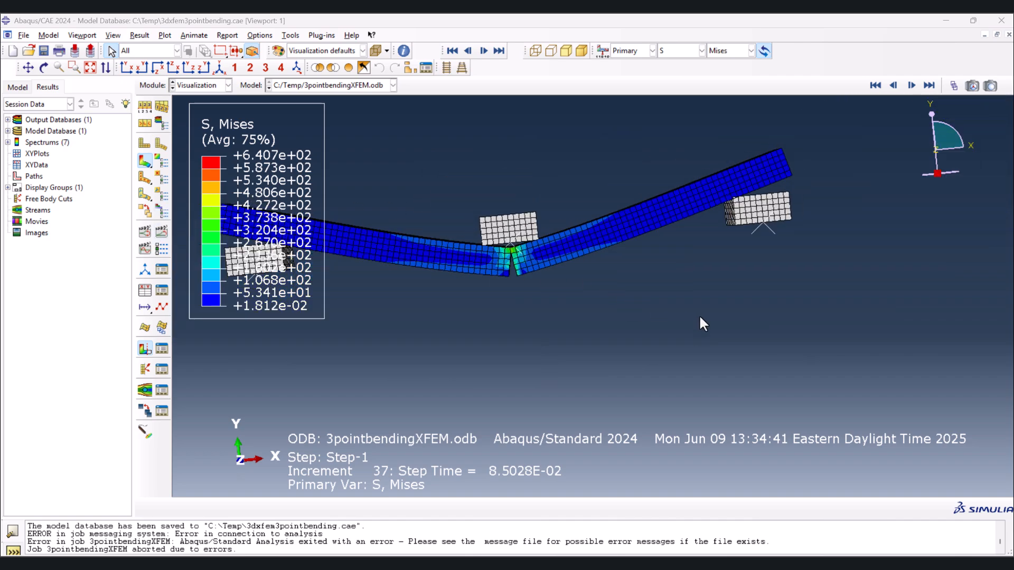
pyautogui.click(162, 233)
pyautogui.scroll(6, 605, 270)
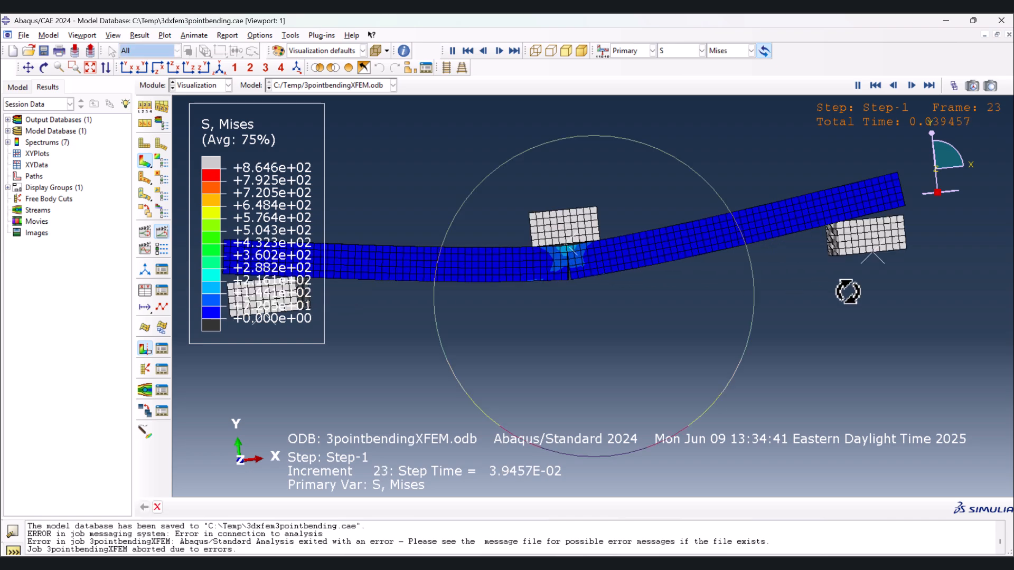
pyautogui.keyDown('ctrl'); pyautogui.keyDown('alt'); pyautogui.moveTo(849, 290); pyautogui.dragTo(848, 304); pyautogui.keyUp('alt'); pyautogui.keyUp('ctrl')
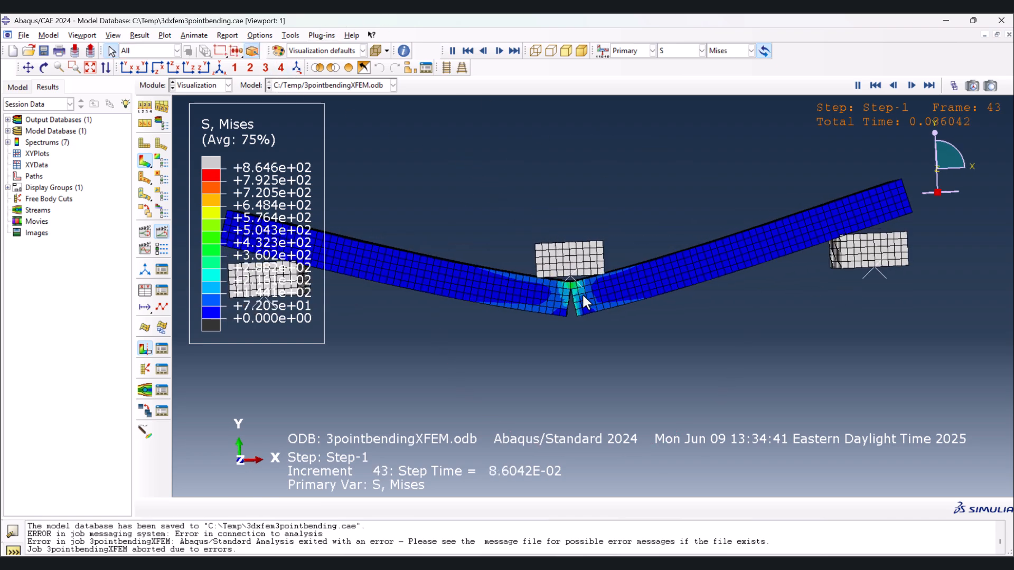
pyautogui.scroll(5, 576, 288)
pyautogui.scroll(3, 570, 279)
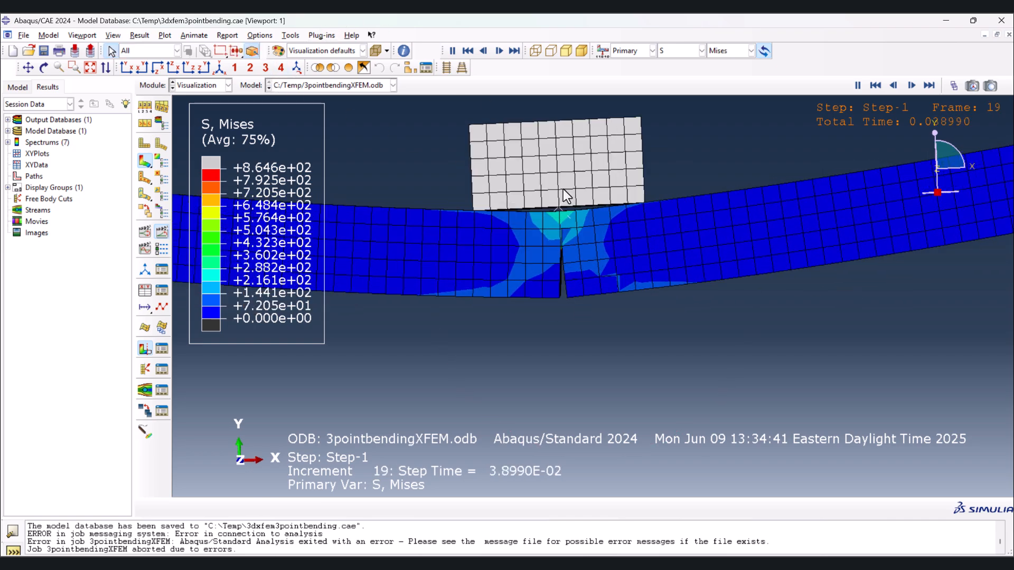
pyautogui.scroll(4, 563, 284)
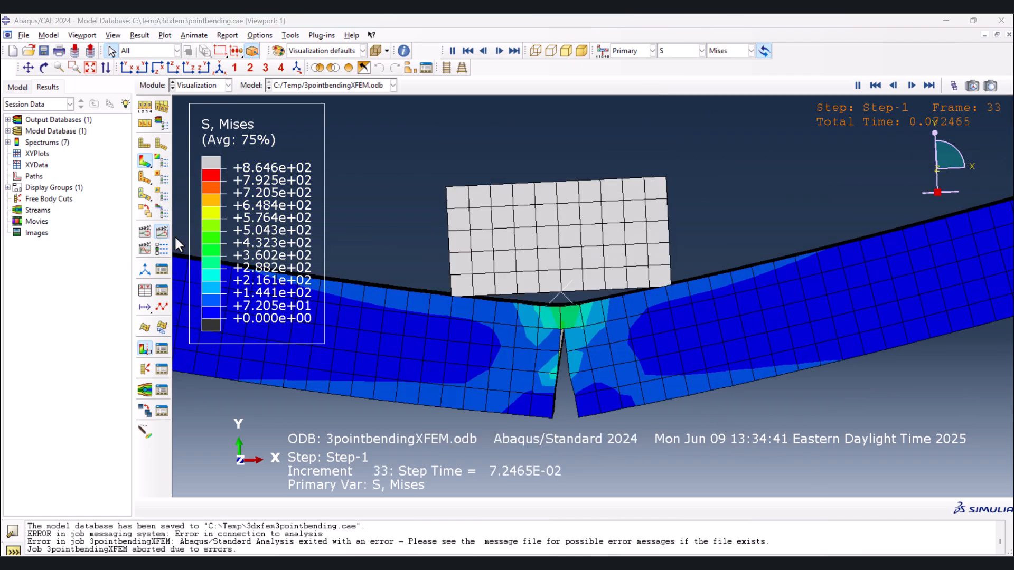
pyautogui.click(162, 230)
# - Set the visible edges in the common plot options to free edges only, hiding the mesh lines on the contour plot
pyautogui.scroll(-3, 506, 194)
pyautogui.scroll(-2, 633, 207)
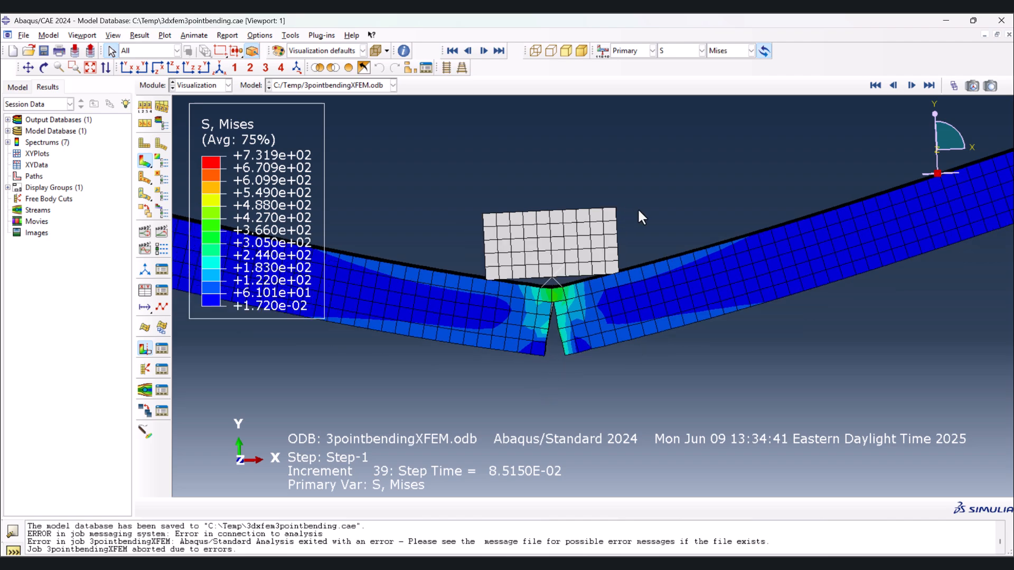
pyautogui.click(249, 34)
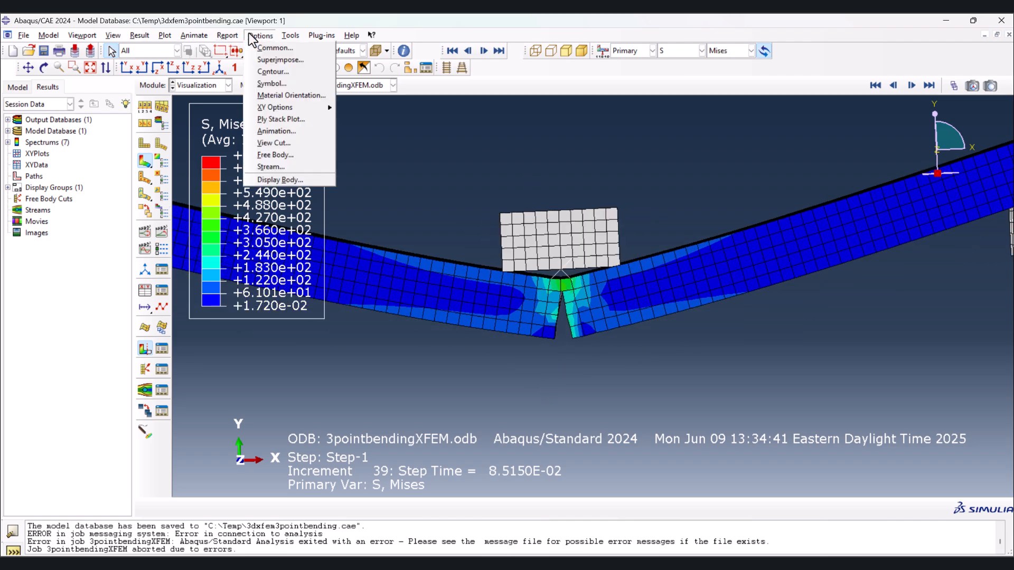
pyautogui.click(262, 49)
pyautogui.click(151, 186)
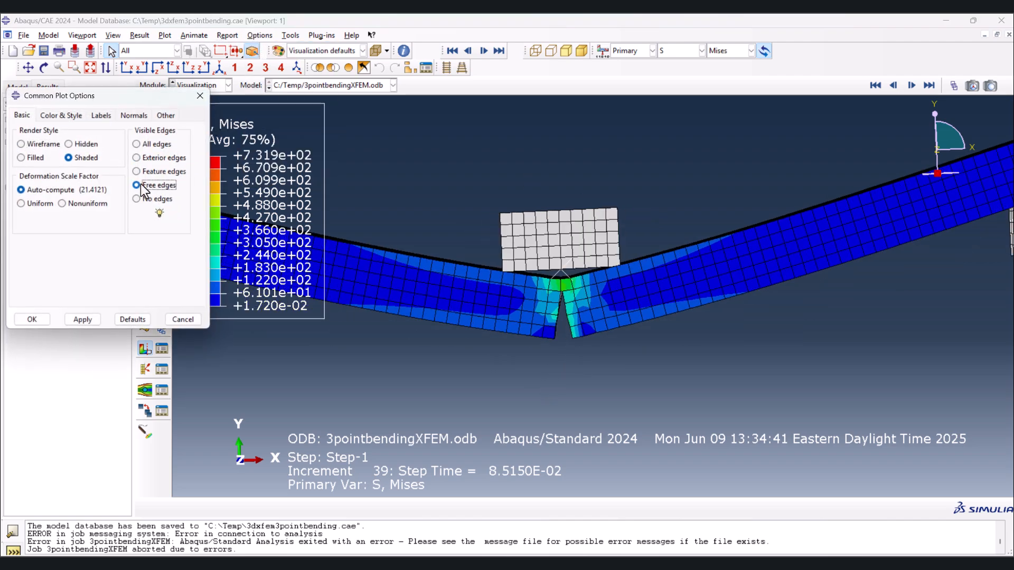
pyautogui.click(32, 319)
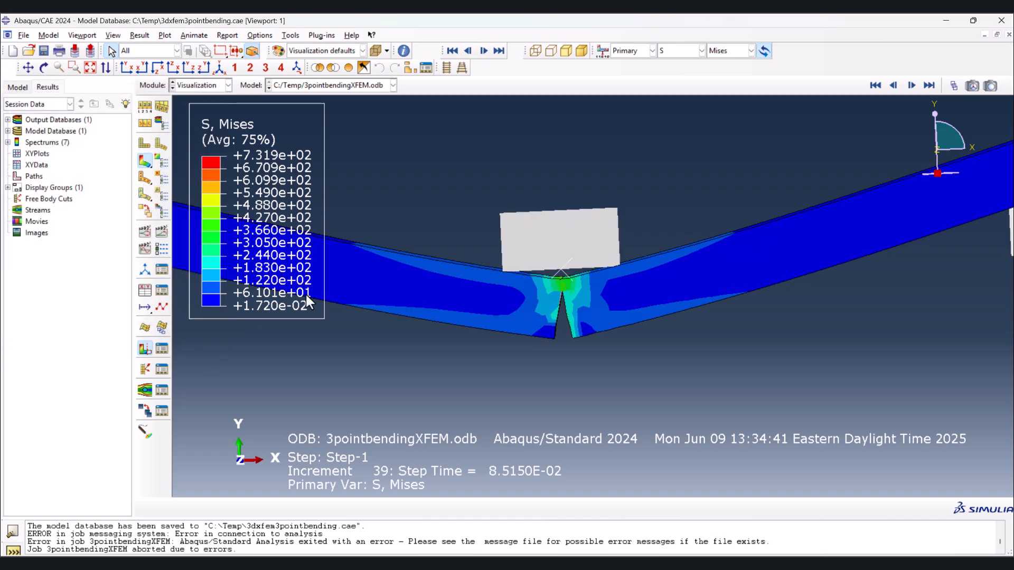
pyautogui.scroll(5, 610, 270)
pyautogui.scroll(-7, 524, 338)
pyautogui.scroll(1, 552, 314)
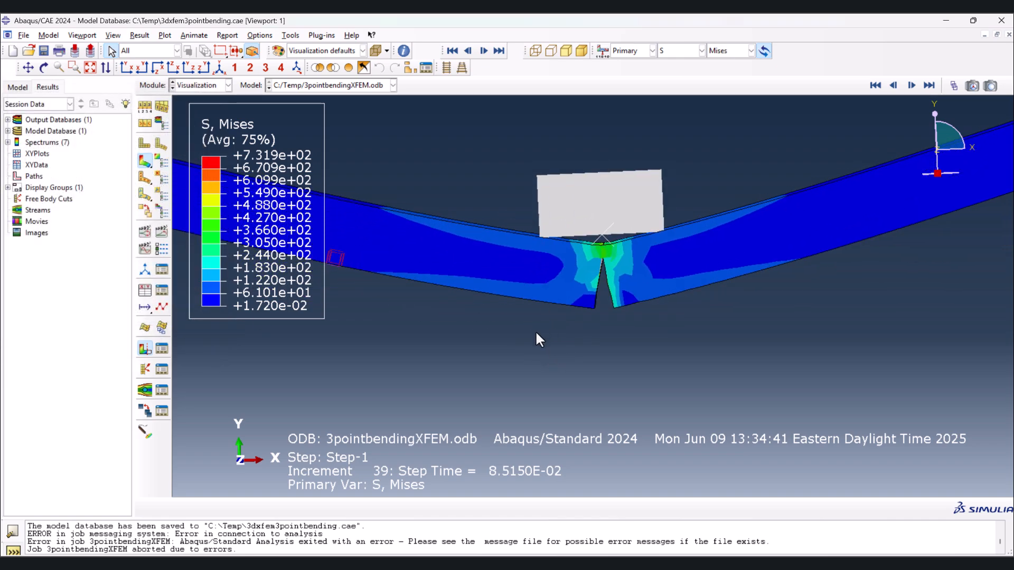
# - Slow the animation's frame rate and set the displayed results to frame 0 of Step-1
pyautogui.click(162, 248)
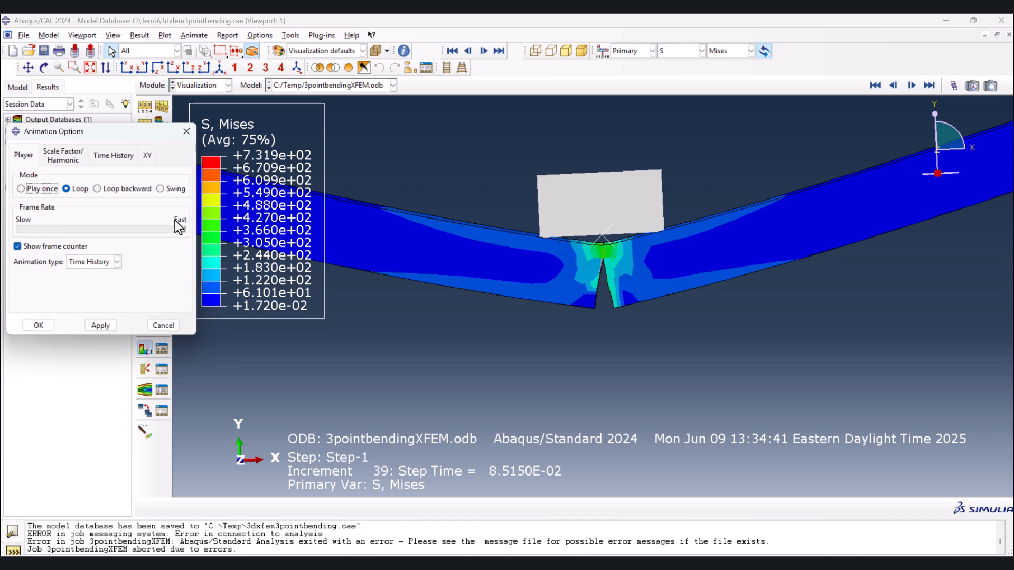
pyautogui.click(32, 326)
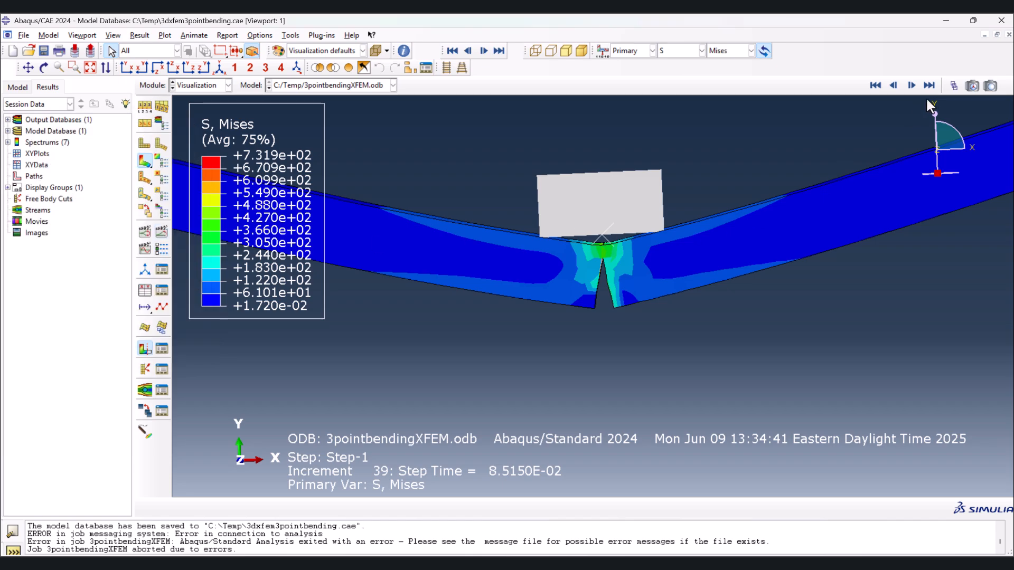
pyautogui.click(954, 85)
pyautogui.moveTo(385, 433); pyautogui.dragTo(288, 434)
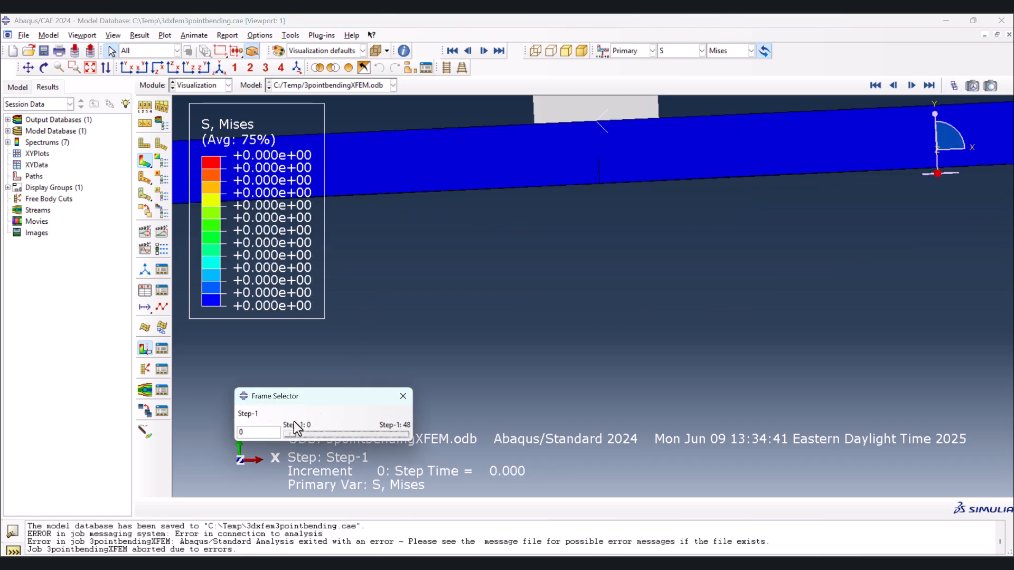
pyautogui.click(403, 396)
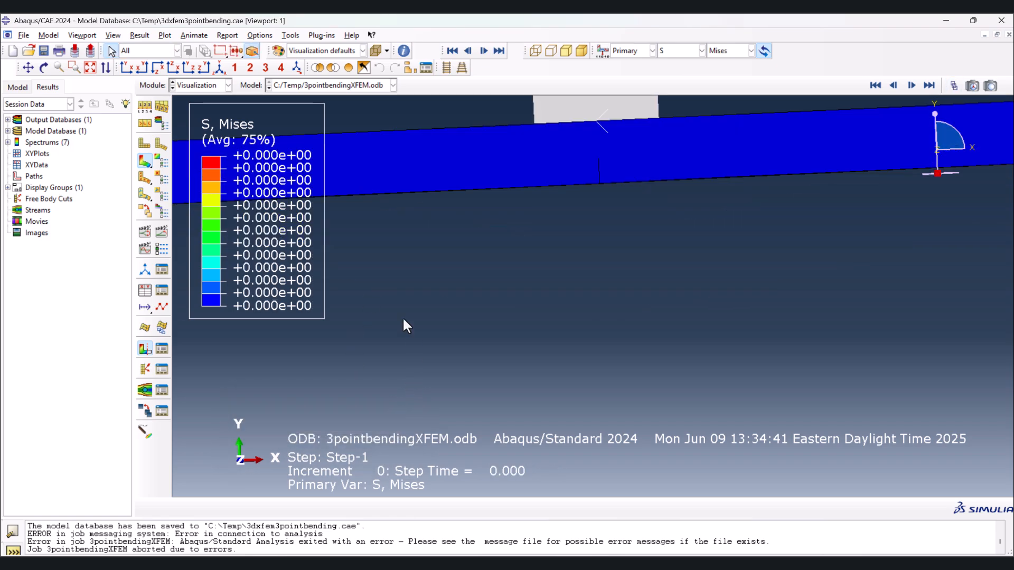
# - Play the time-history animation in the front XY view, examine how the crack grows towards the loading block, and stop it
pyautogui.click(127, 68)
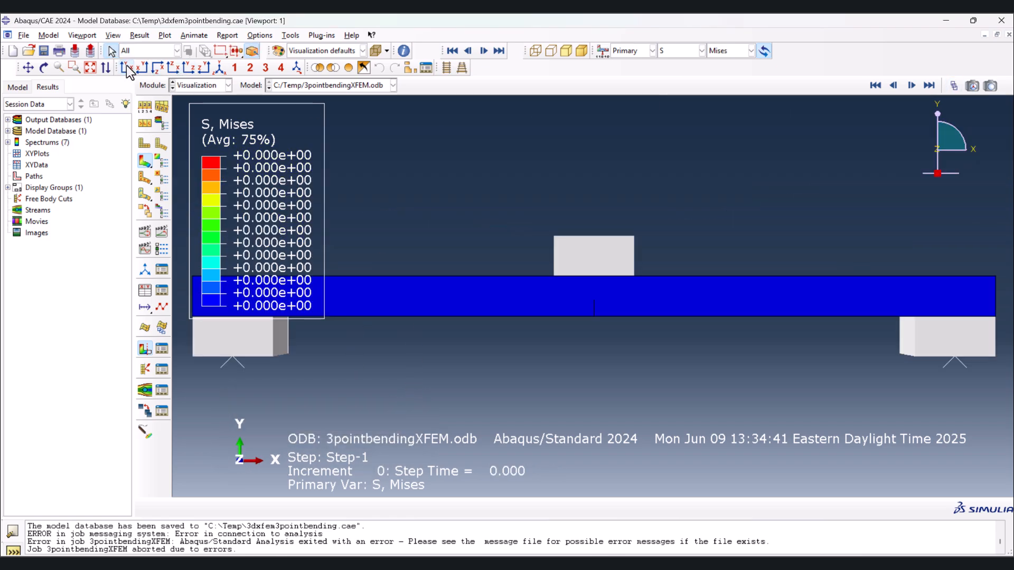
pyautogui.click(162, 233)
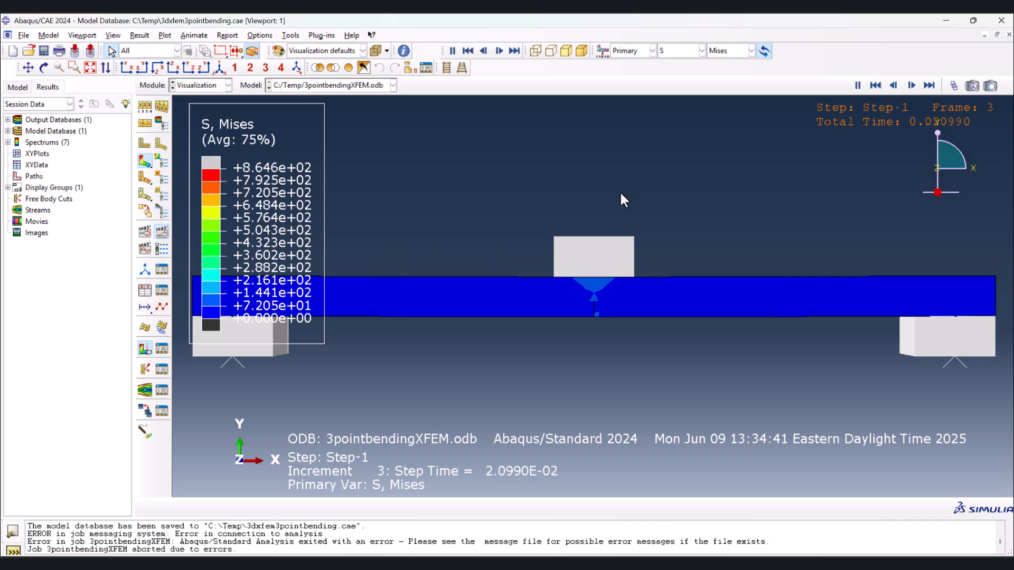
pyautogui.scroll(4, 594, 342)
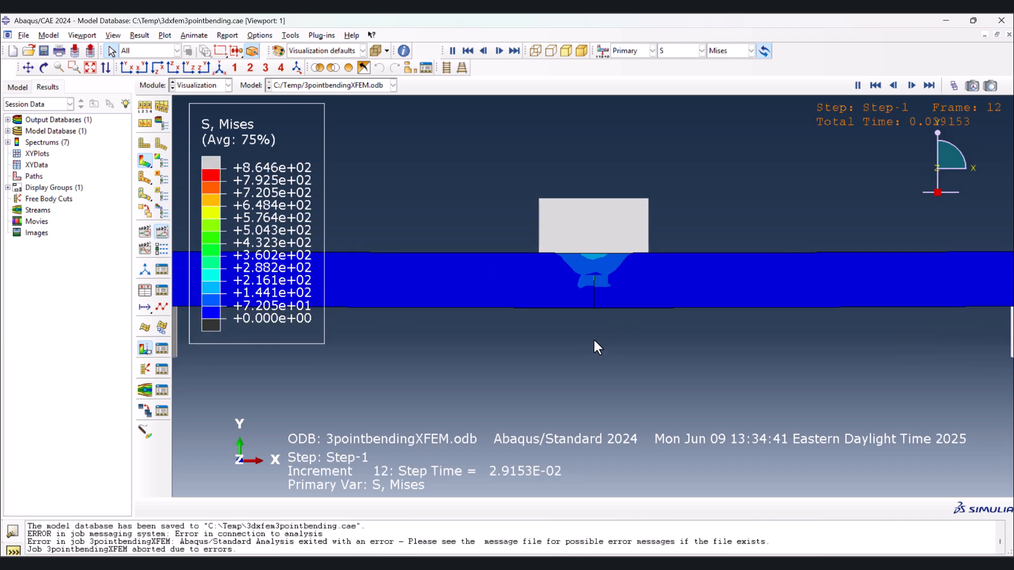
pyautogui.scroll(2, 595, 296)
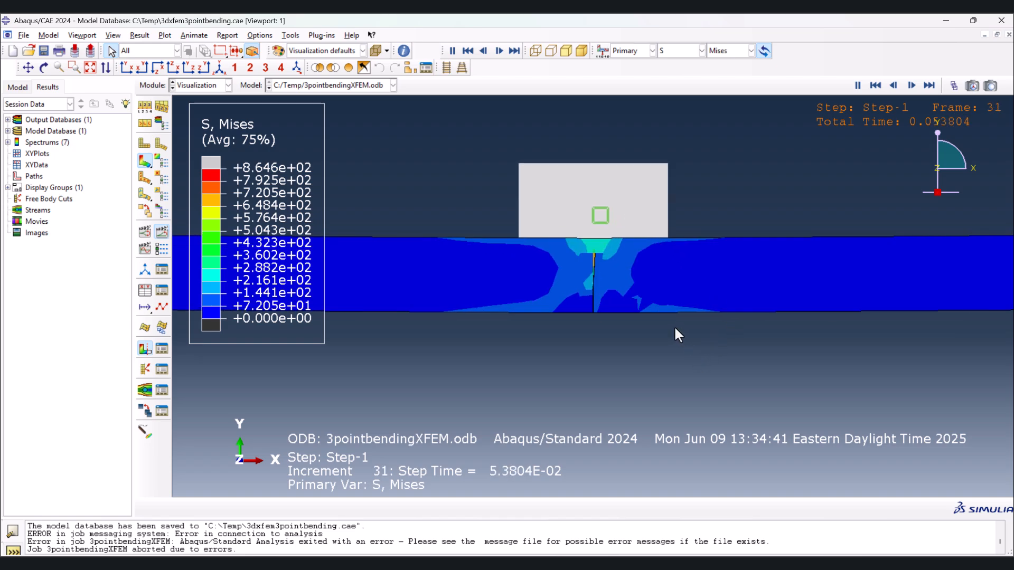
pyautogui.scroll(1, 622, 351)
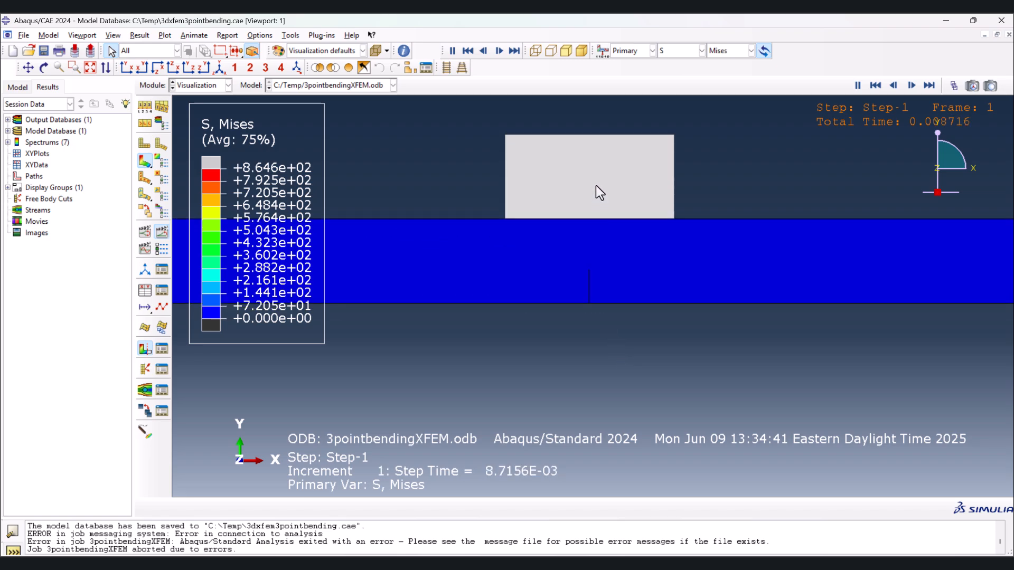
pyautogui.click(164, 231)
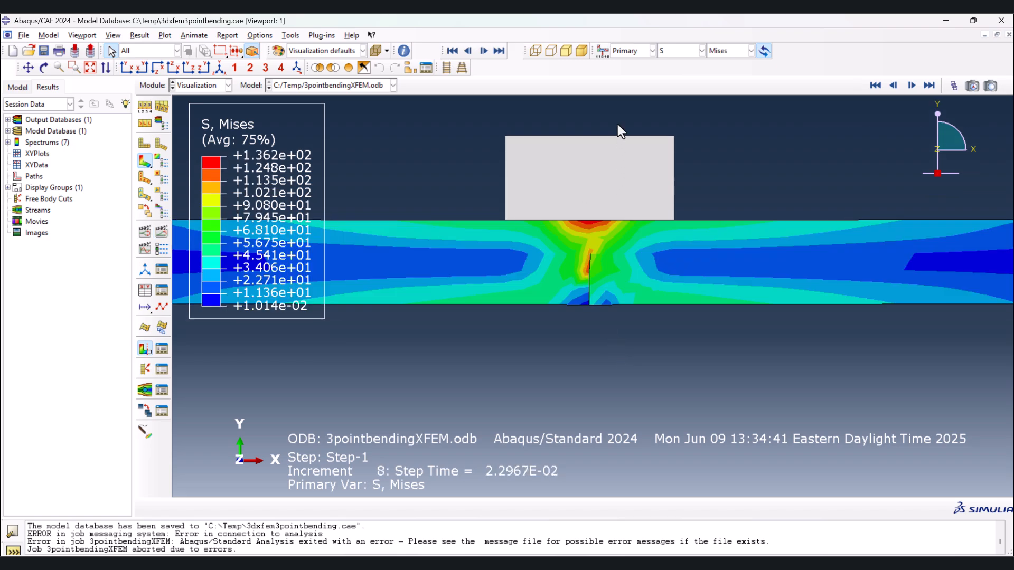
# - Plot the level-set variable PHILSM as the primary contour output around the crack
pyautogui.click(686, 49)
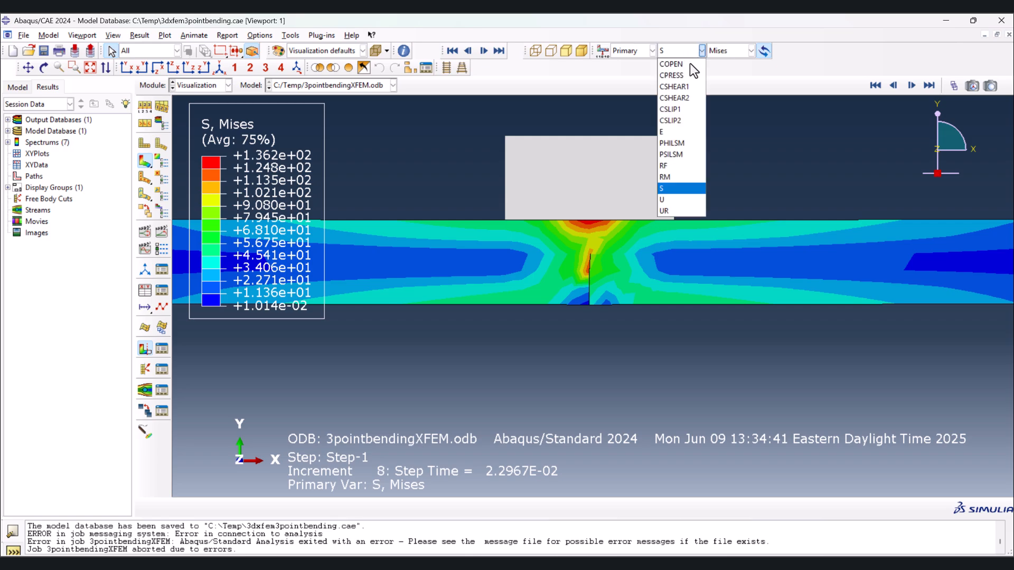
pyautogui.click(667, 144)
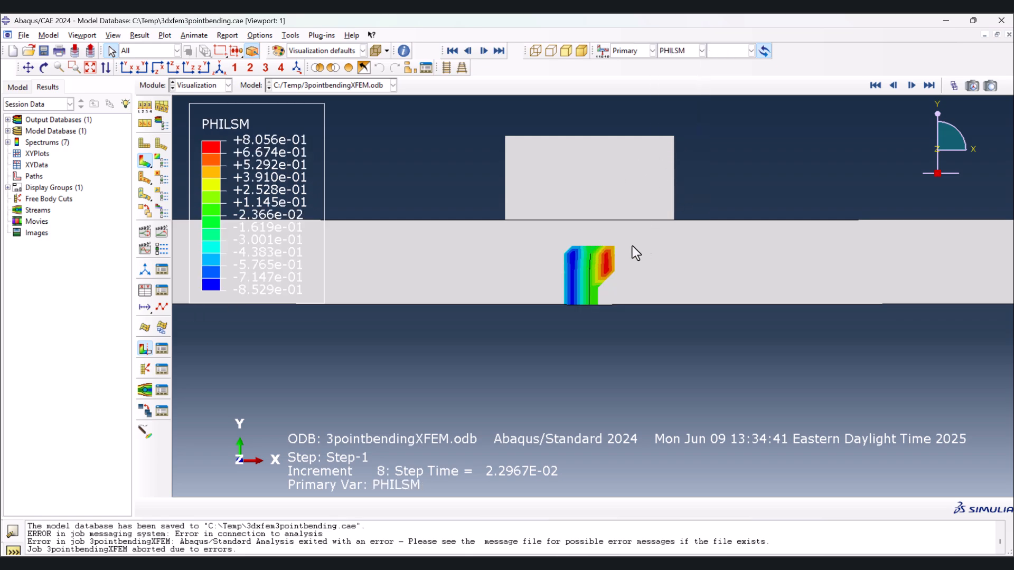
pyautogui.click(700, 51)
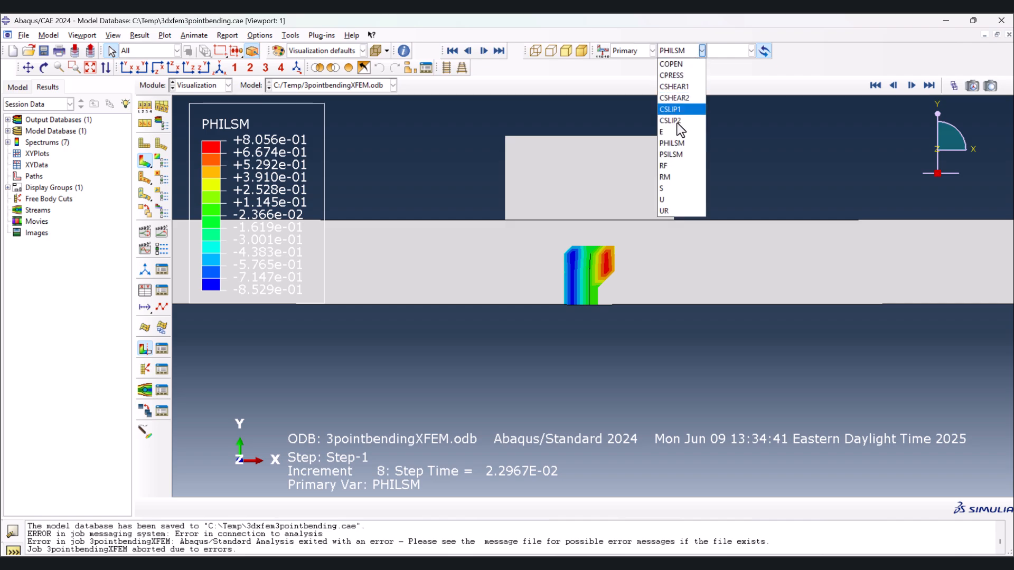
pyautogui.click(756, 194)
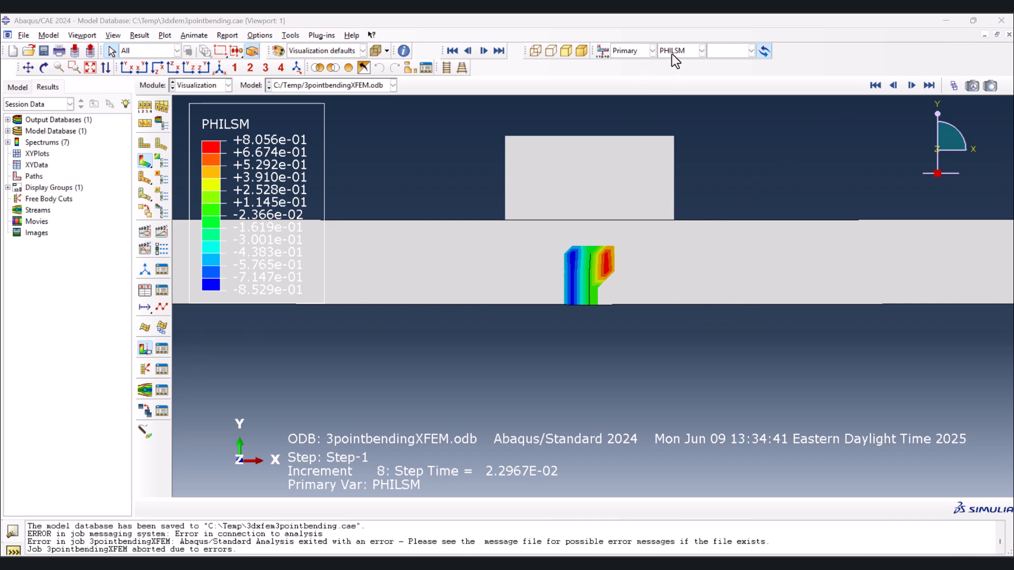
# - Advance the PHILSM plot to frame 48, the last available frame of Step-1
pyautogui.click(954, 86)
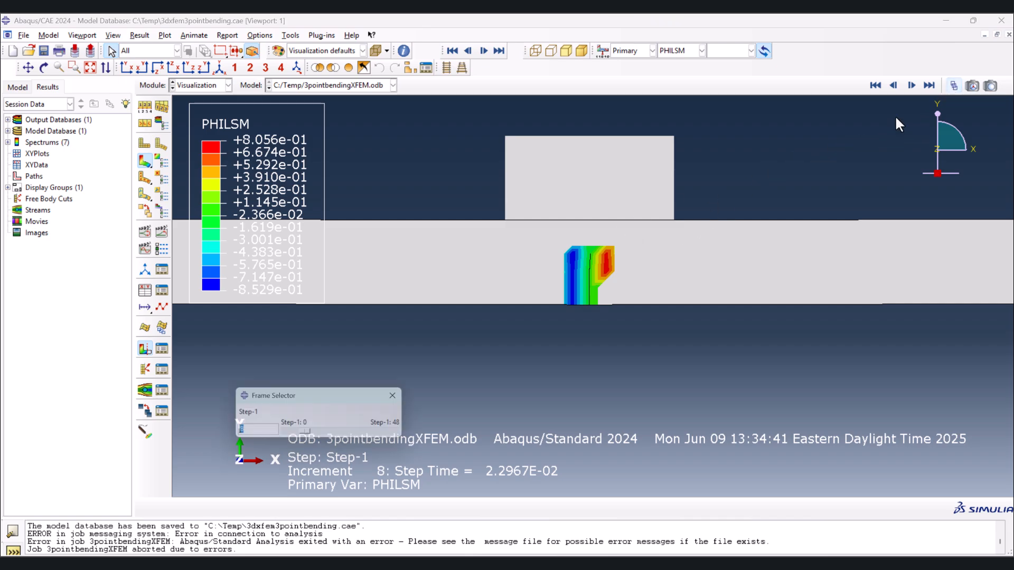
pyautogui.moveTo(312, 436); pyautogui.dragTo(420, 436)
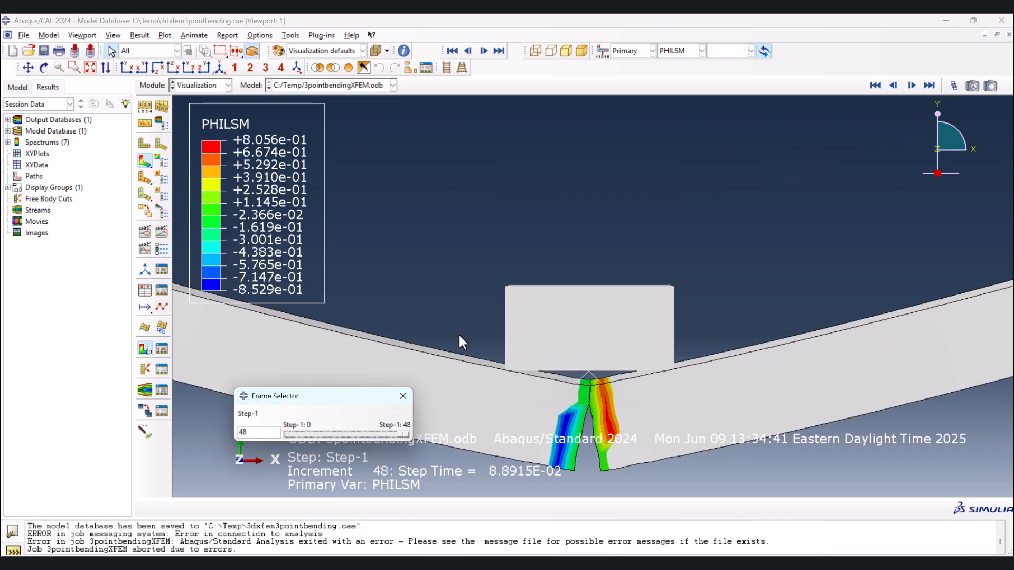
pyautogui.scroll(-2, 523, 359)
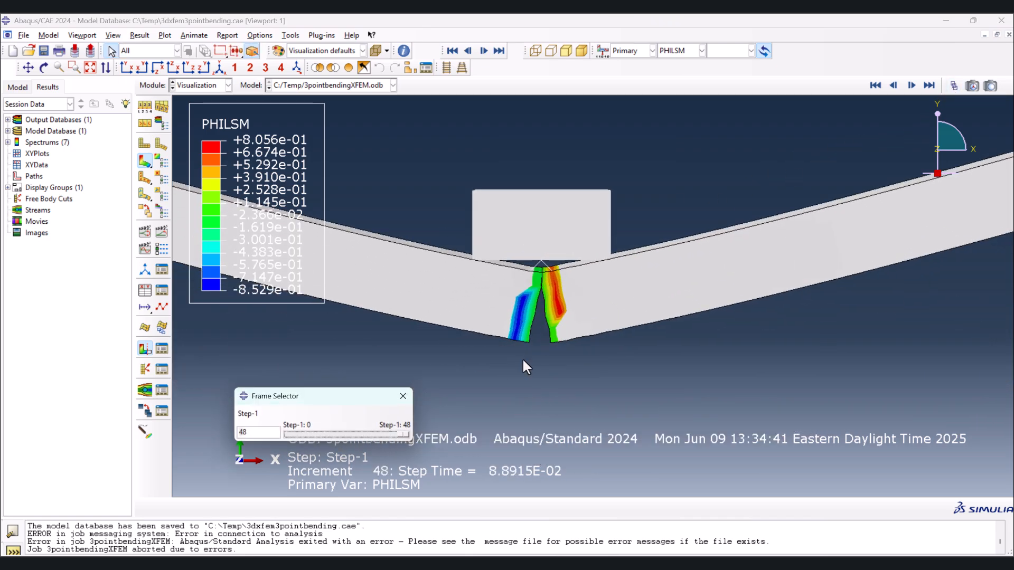
pyautogui.click(405, 395)
# - Change the primary contour output to PSILSM and examine its distribution around the open crack
pyautogui.click(702, 51)
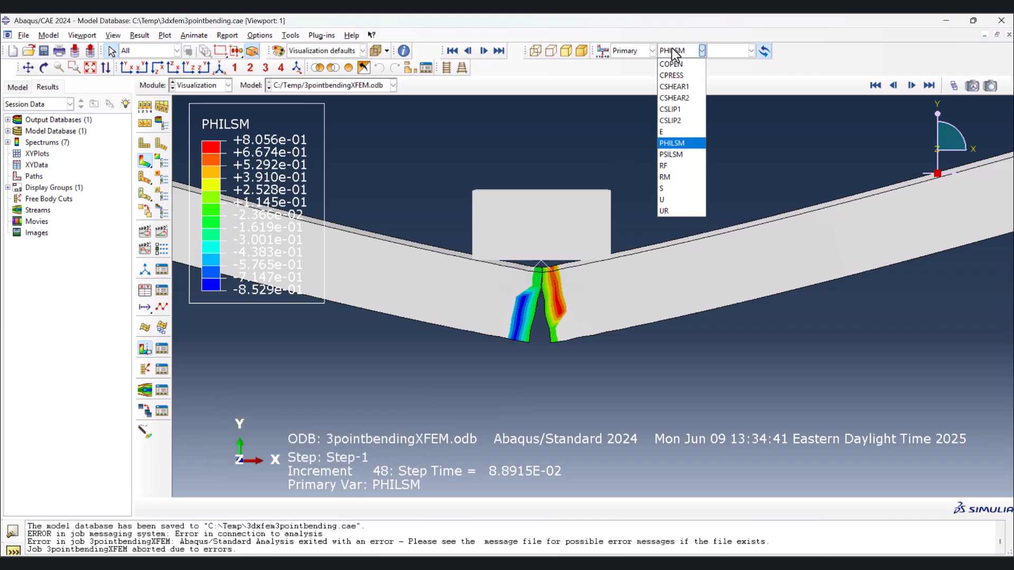
pyautogui.click(670, 155)
pyautogui.scroll(-2, 541, 314)
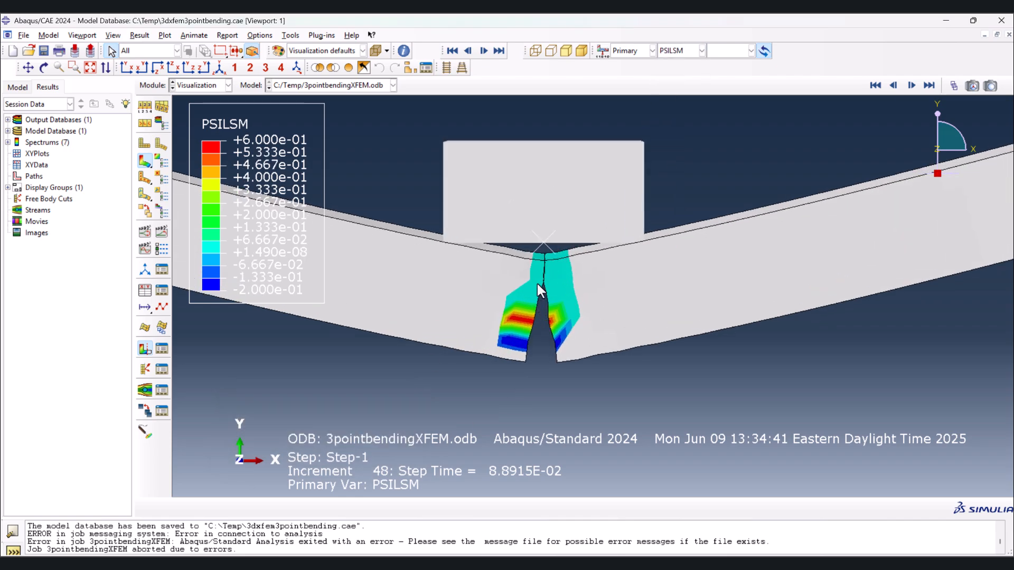
pyautogui.moveTo(563, 264)
pyautogui.keyDown('ctrl'); pyautogui.keyDown('alt'); pyautogui.mouseDown()
pyautogui.moveTo(562, 231)
pyautogui.moveTo(550, 242)
pyautogui.moveTo(558, 282)
pyautogui.mouseUp(); pyautogui.keyUp('alt'); pyautogui.keyUp('ctrl')
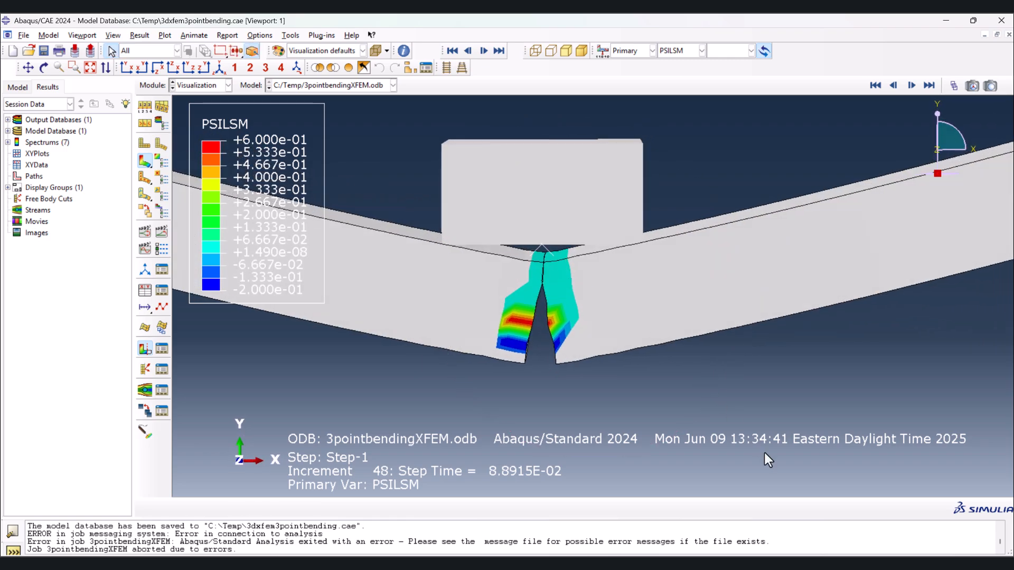